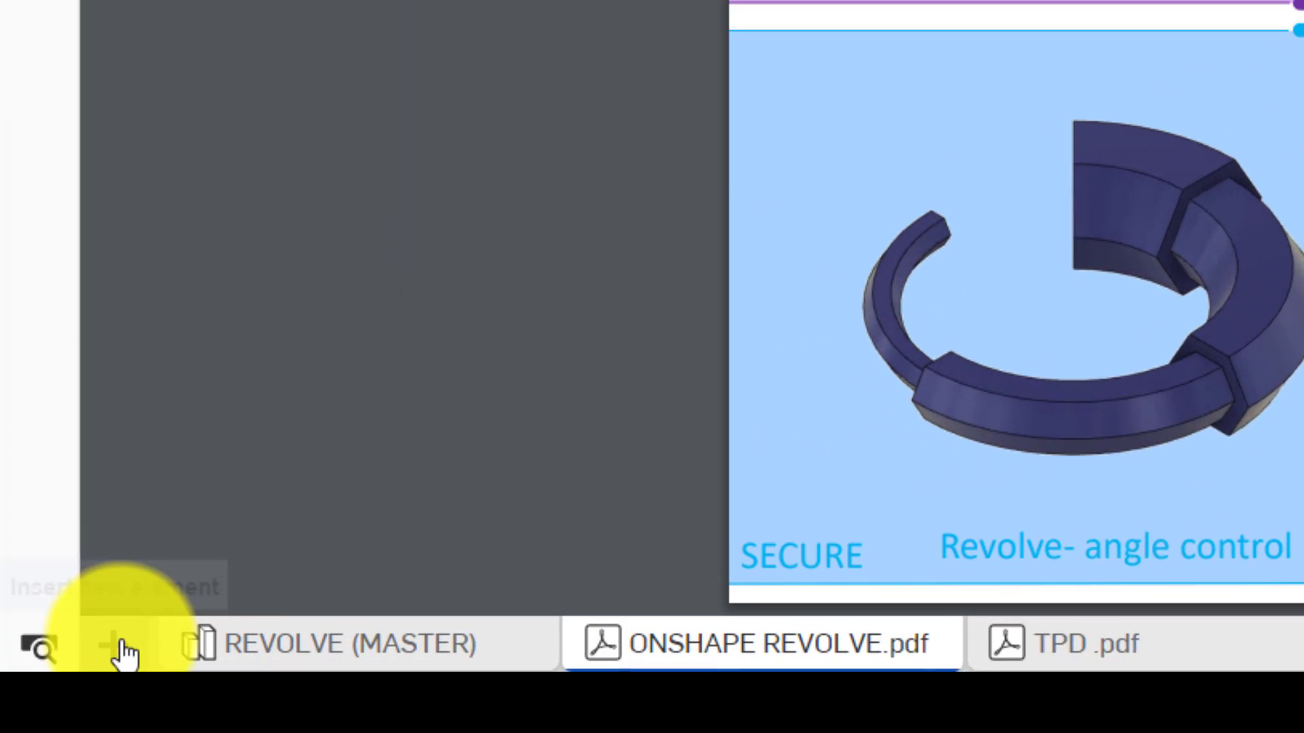
# Create a new, empty Part Studio from the insert-element menu at the bottom left
pyautogui.click(67, 658)
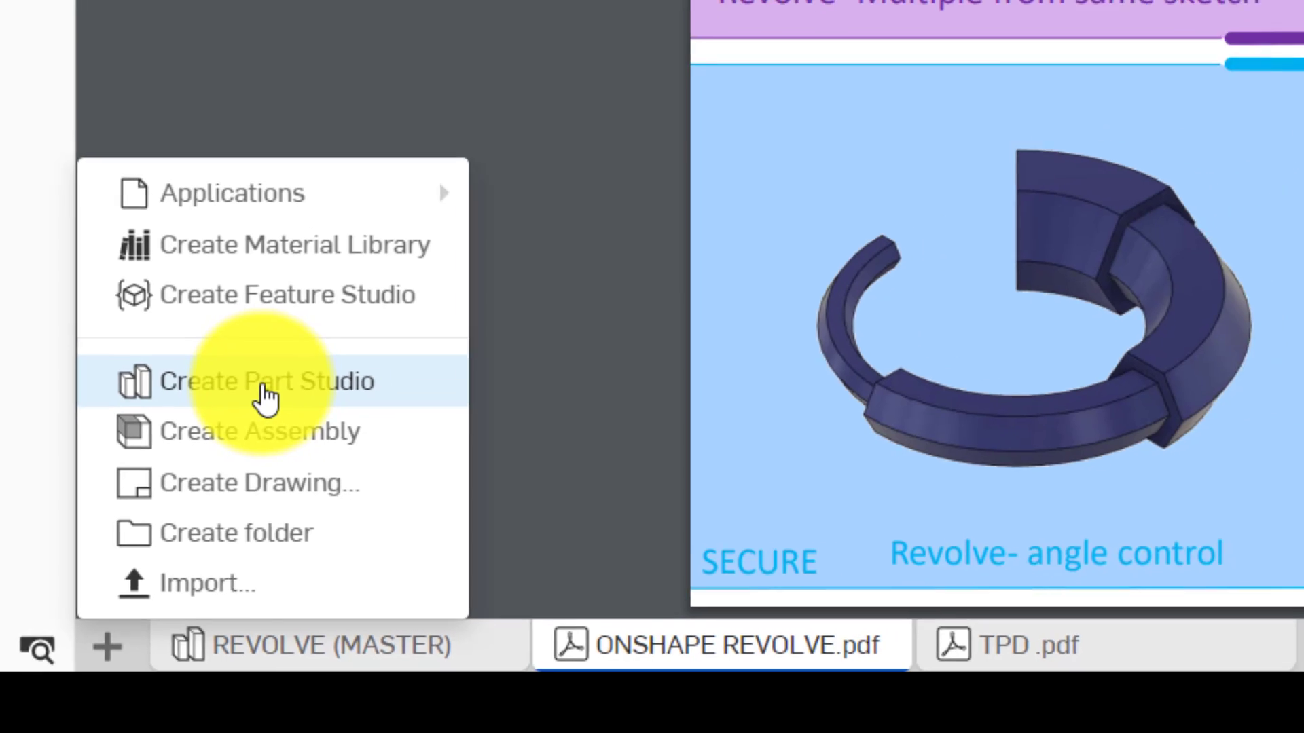
pyautogui.click(267, 398)
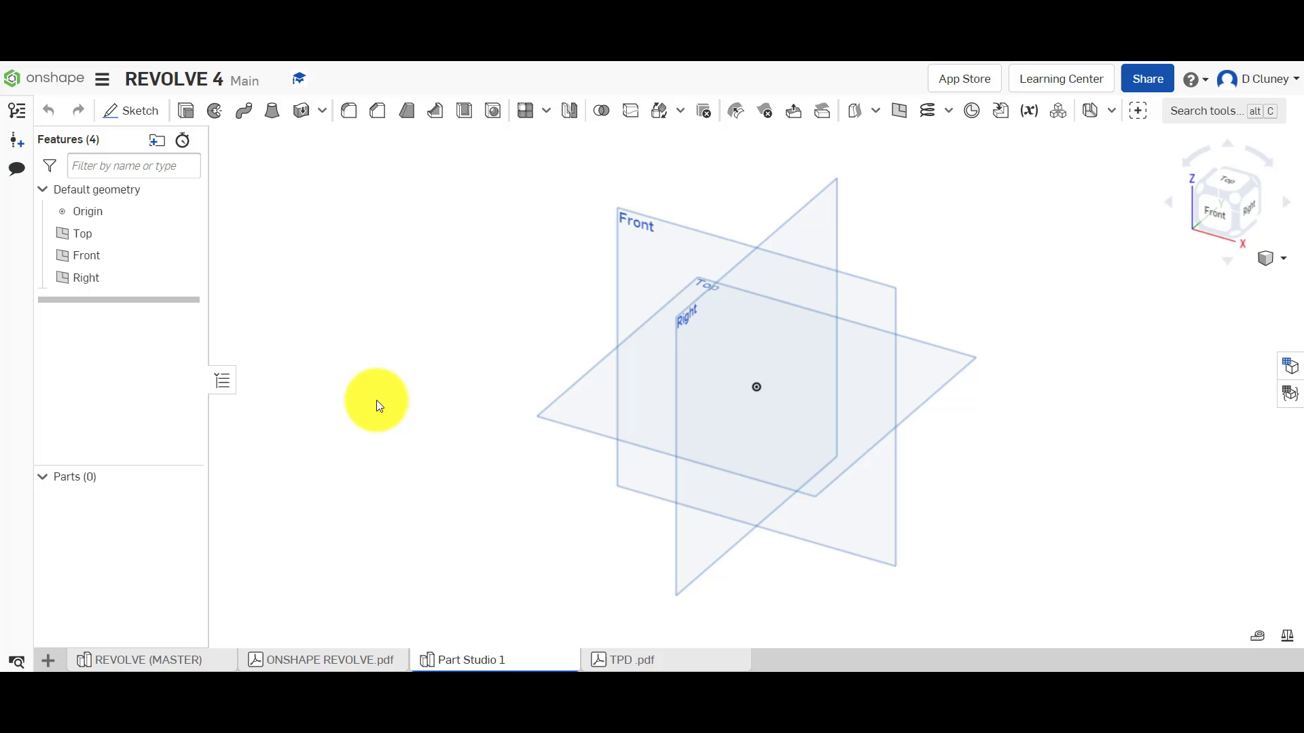
# Edit REVOLVE (MASTER)'s Sketch 1 in Front view, and move the PDF tab after Part Studio 1
pyautogui.click(174, 662)
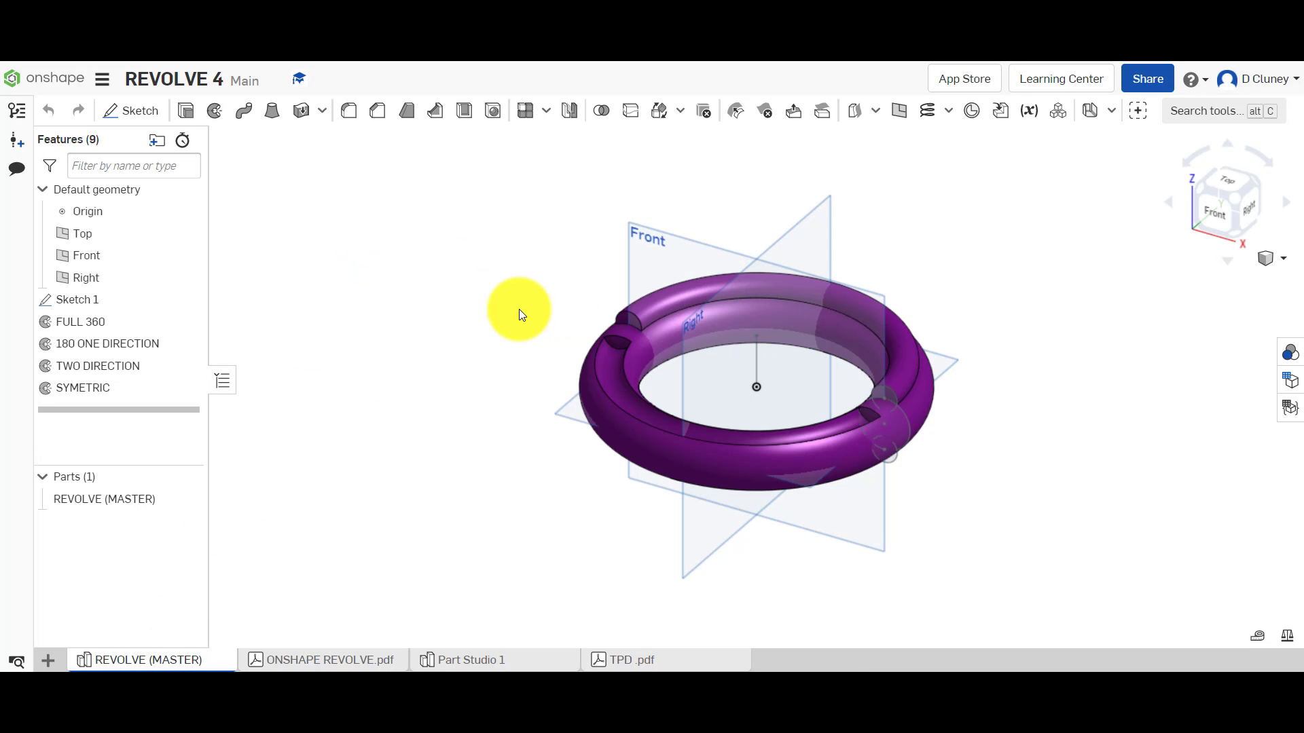
pyautogui.rightClick(119, 299)
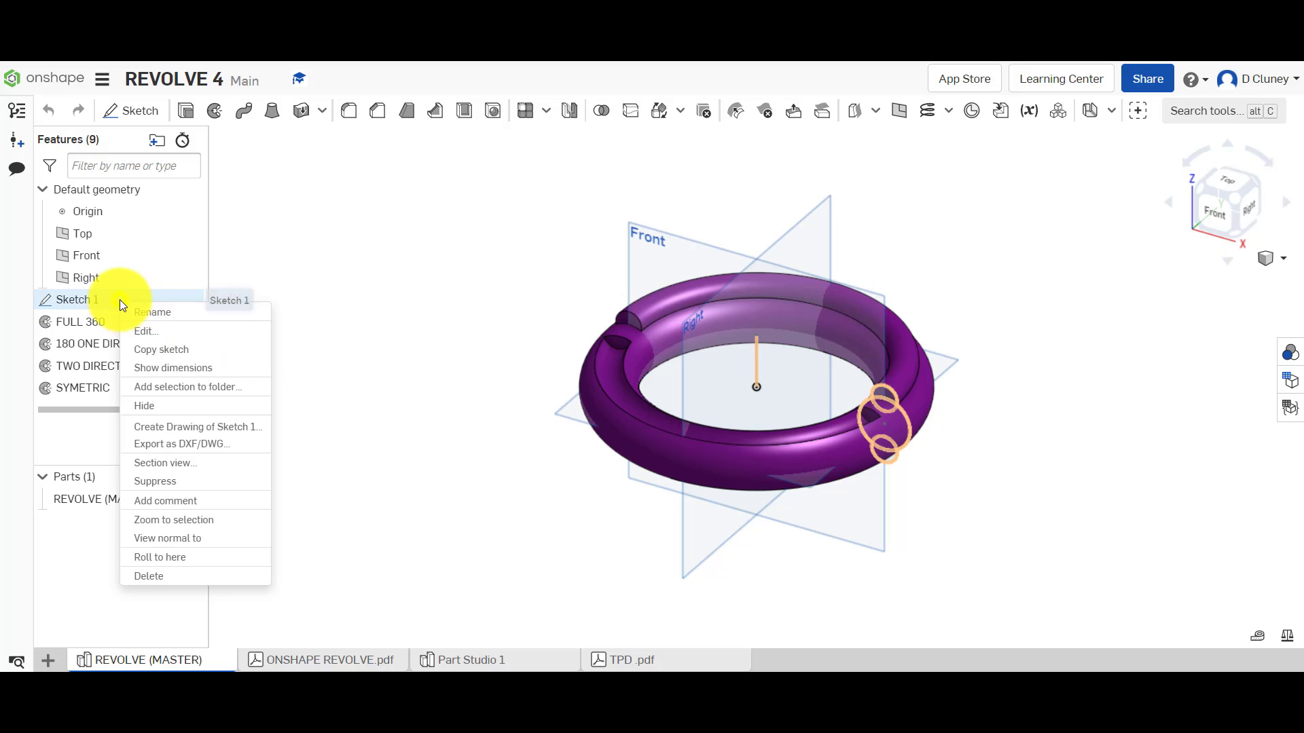
pyautogui.click(155, 333)
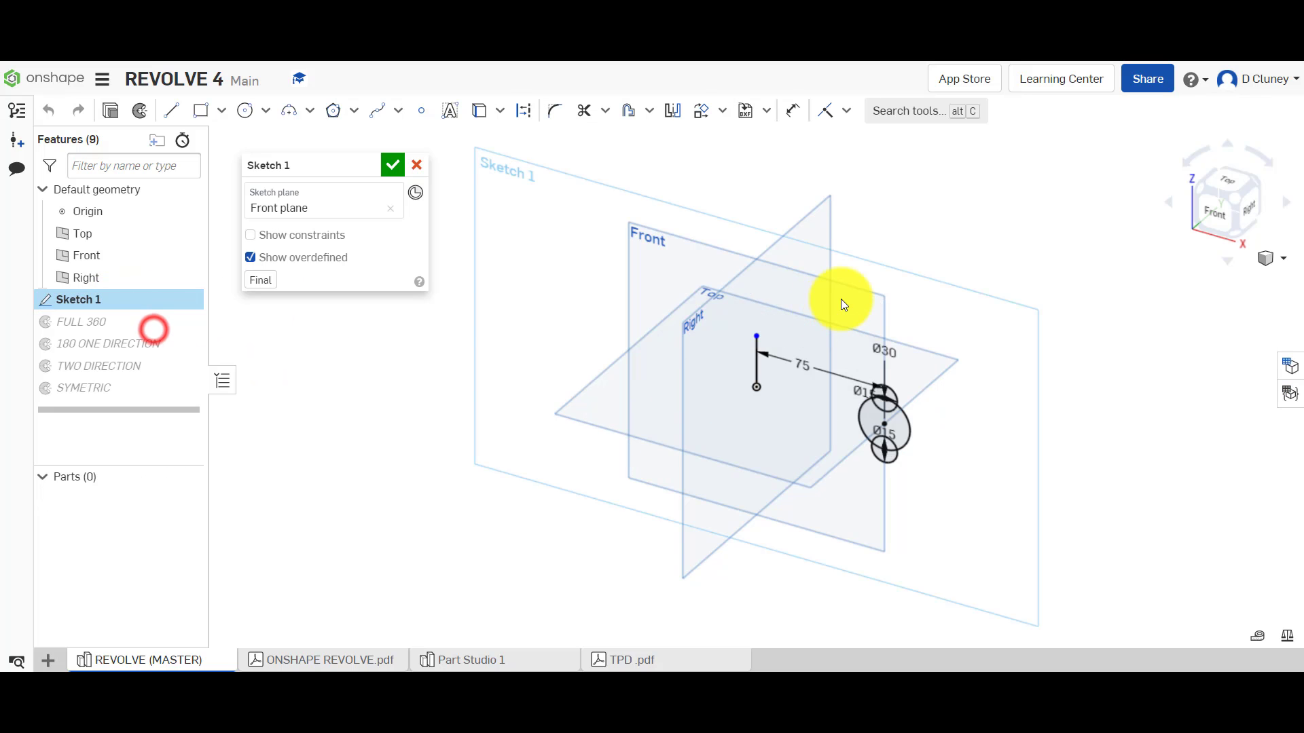
pyautogui.click(1215, 217)
pyautogui.scroll(3, 1034, 348)
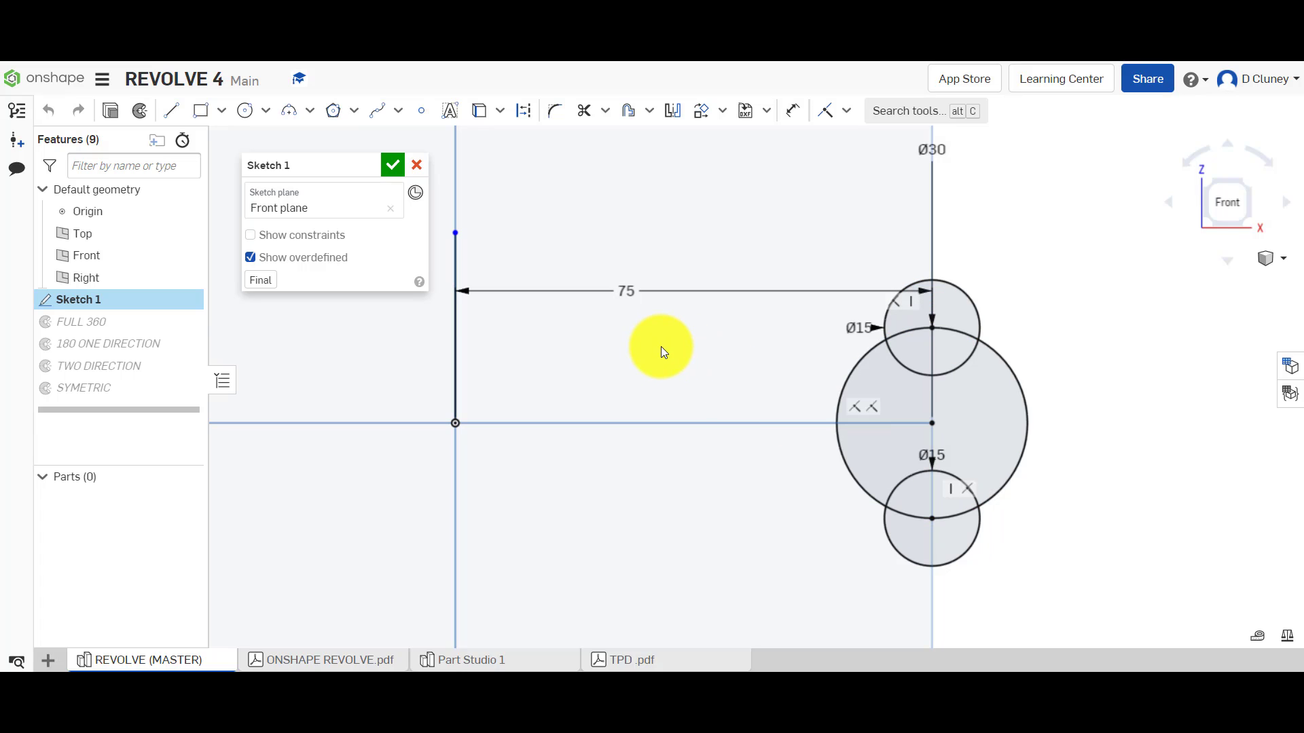
pyautogui.moveTo(342, 666); pyautogui.dragTo(465, 653)
# Start a new sketch on Part Studio 1's Front plane, viewed square-on
pyautogui.click(302, 662)
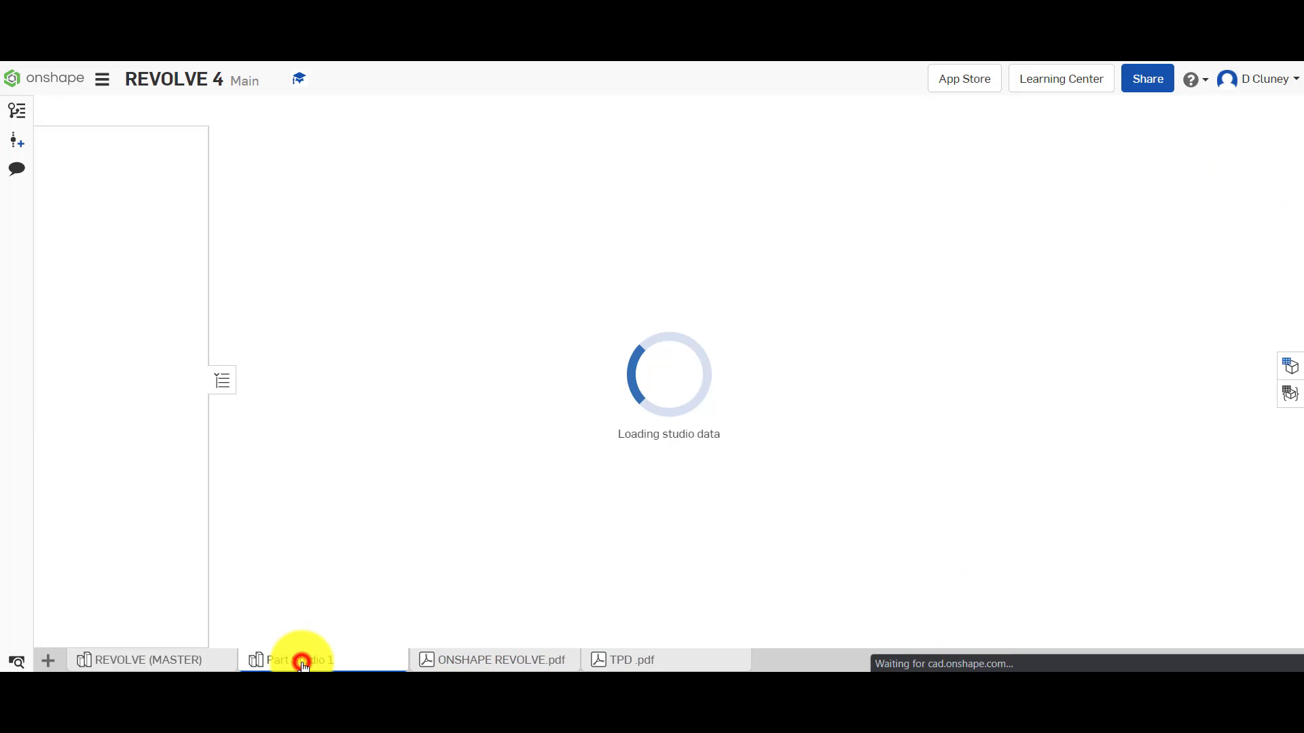
pyautogui.click(153, 112)
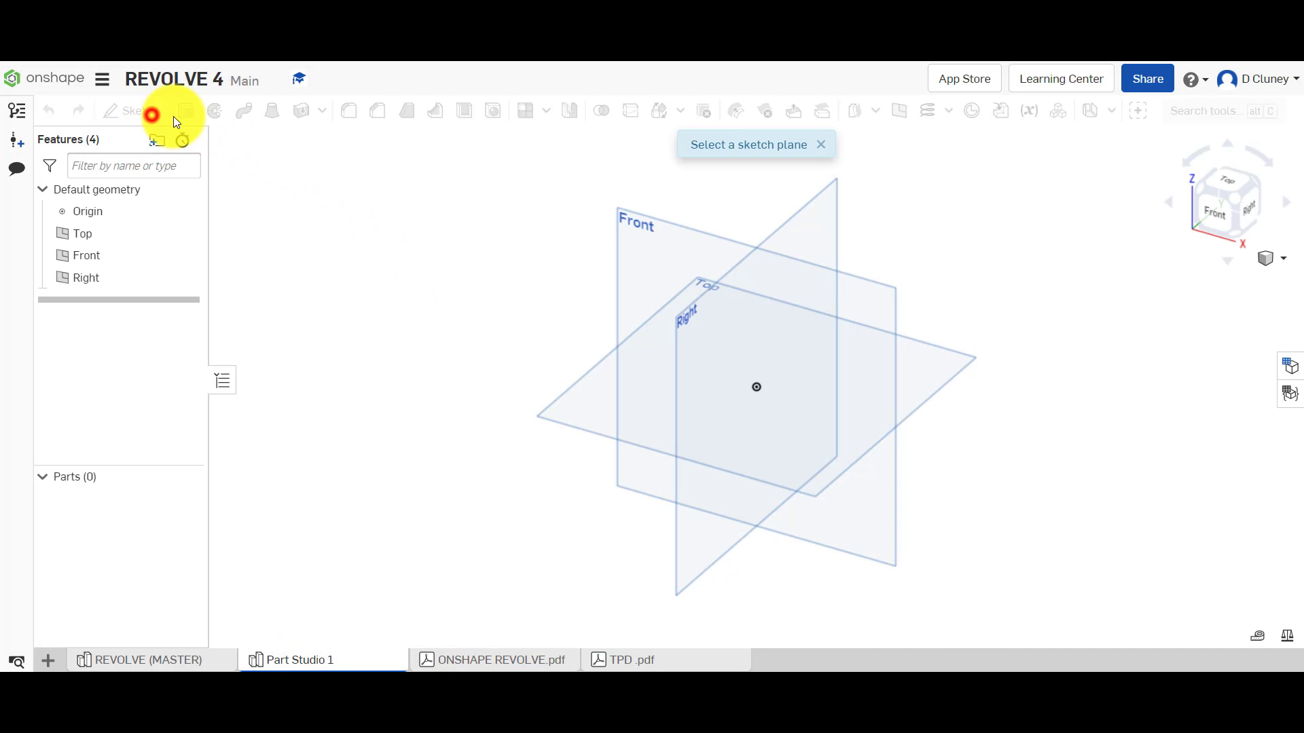
pyautogui.click(859, 281)
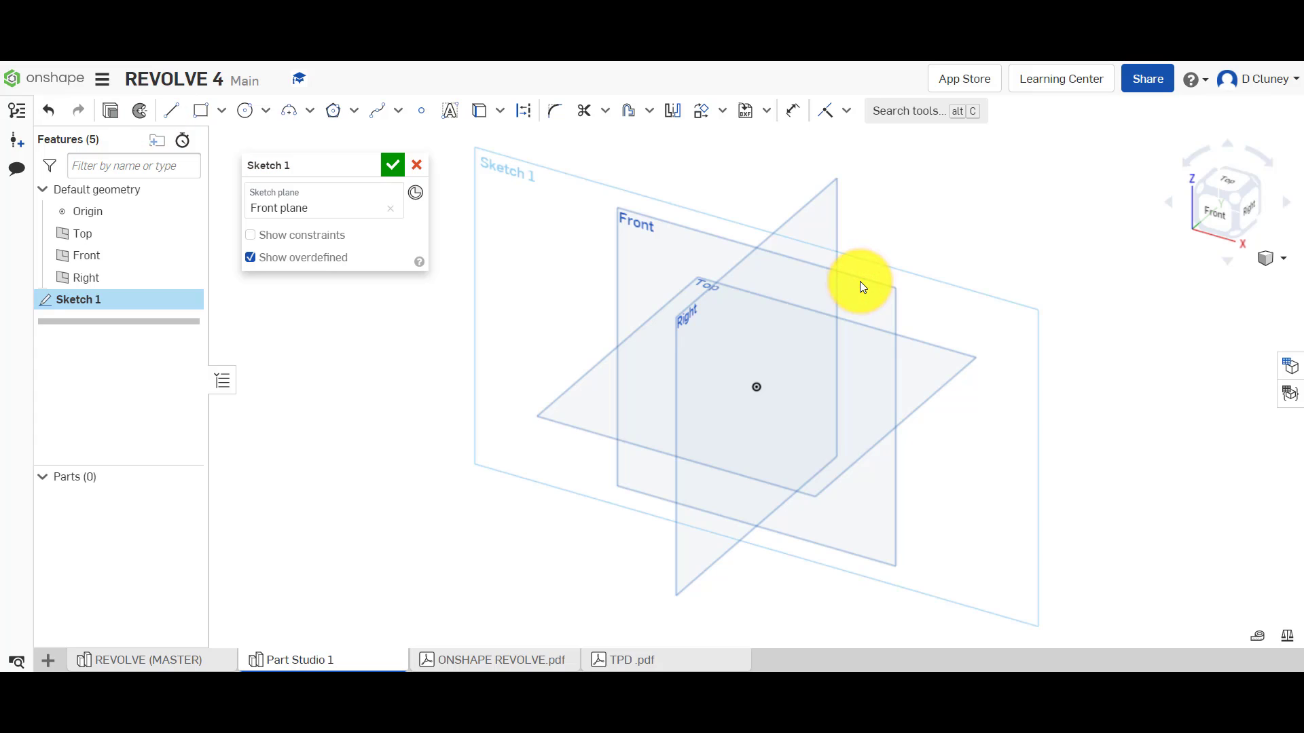
pyautogui.press('n')
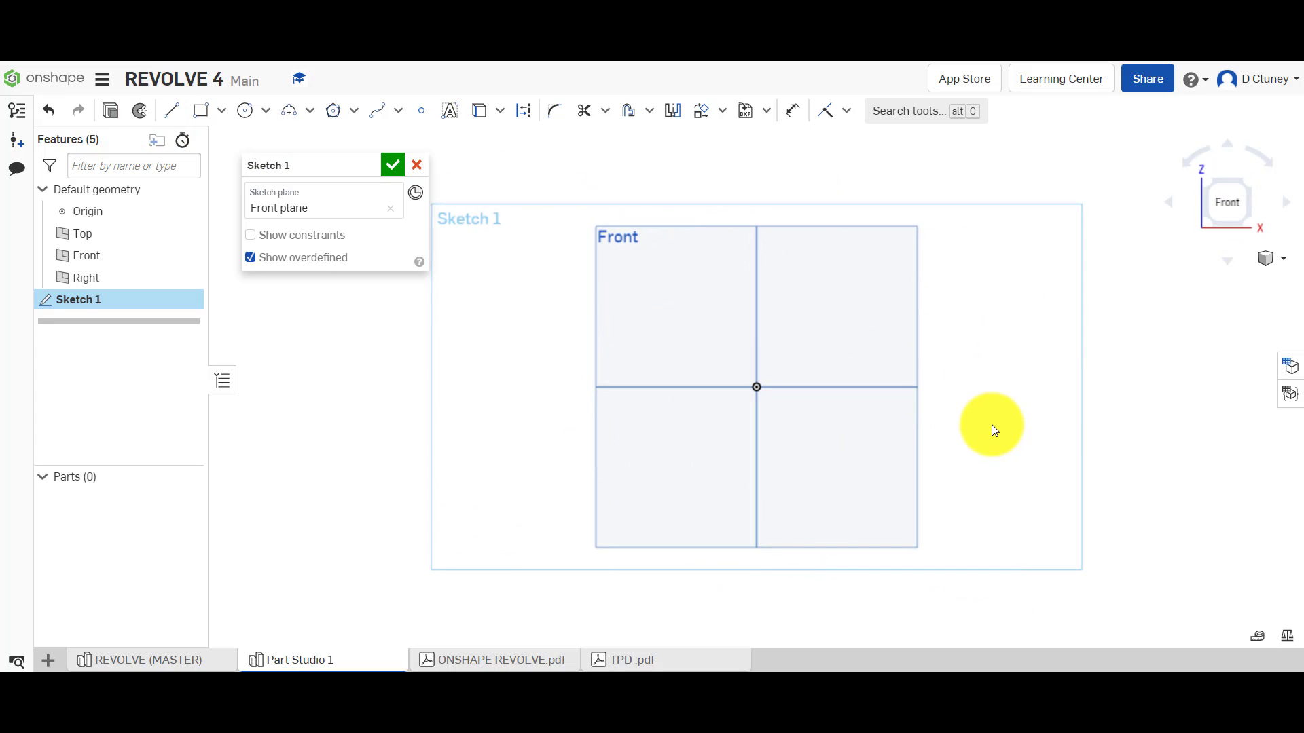
# Draw a Ø30 circle centred on the horizontal axis right of the origin
pyautogui.press('c')
pyautogui.scroll(-2, 942, 408)
pyautogui.scroll(5, 943, 407)
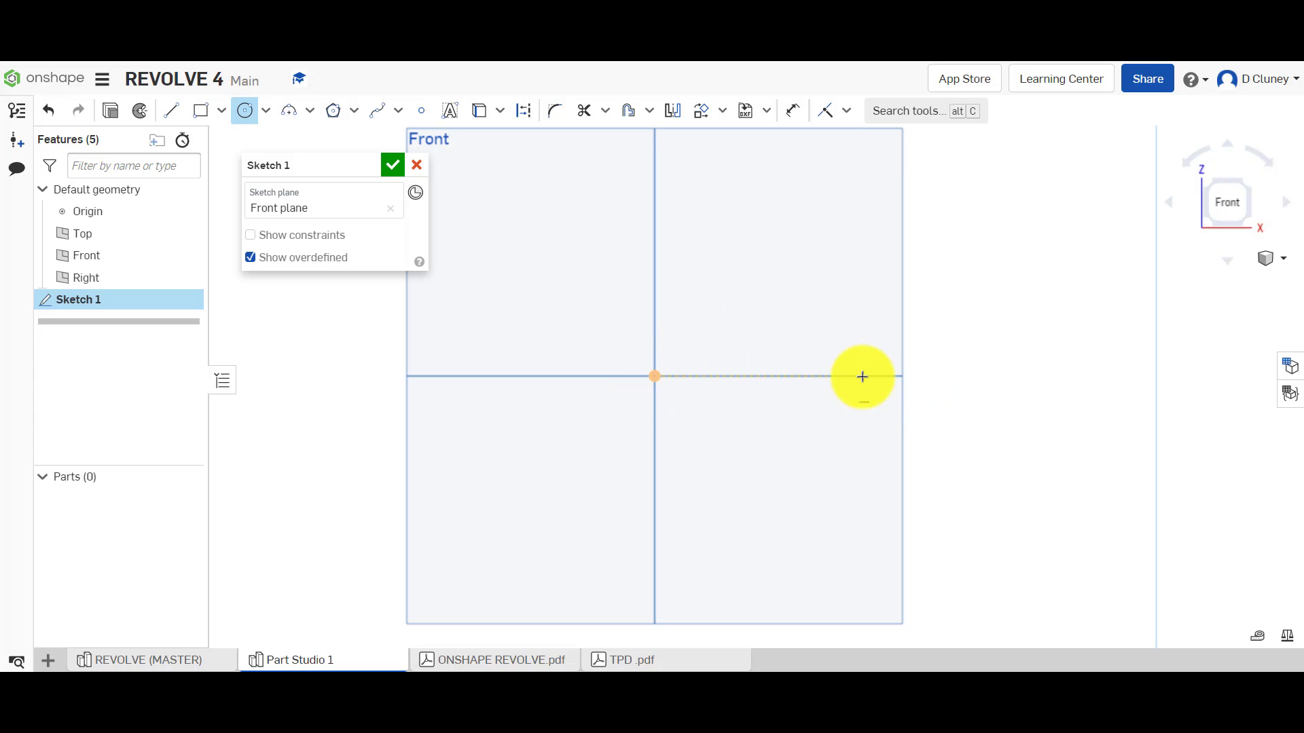
pyautogui.click(907, 375)
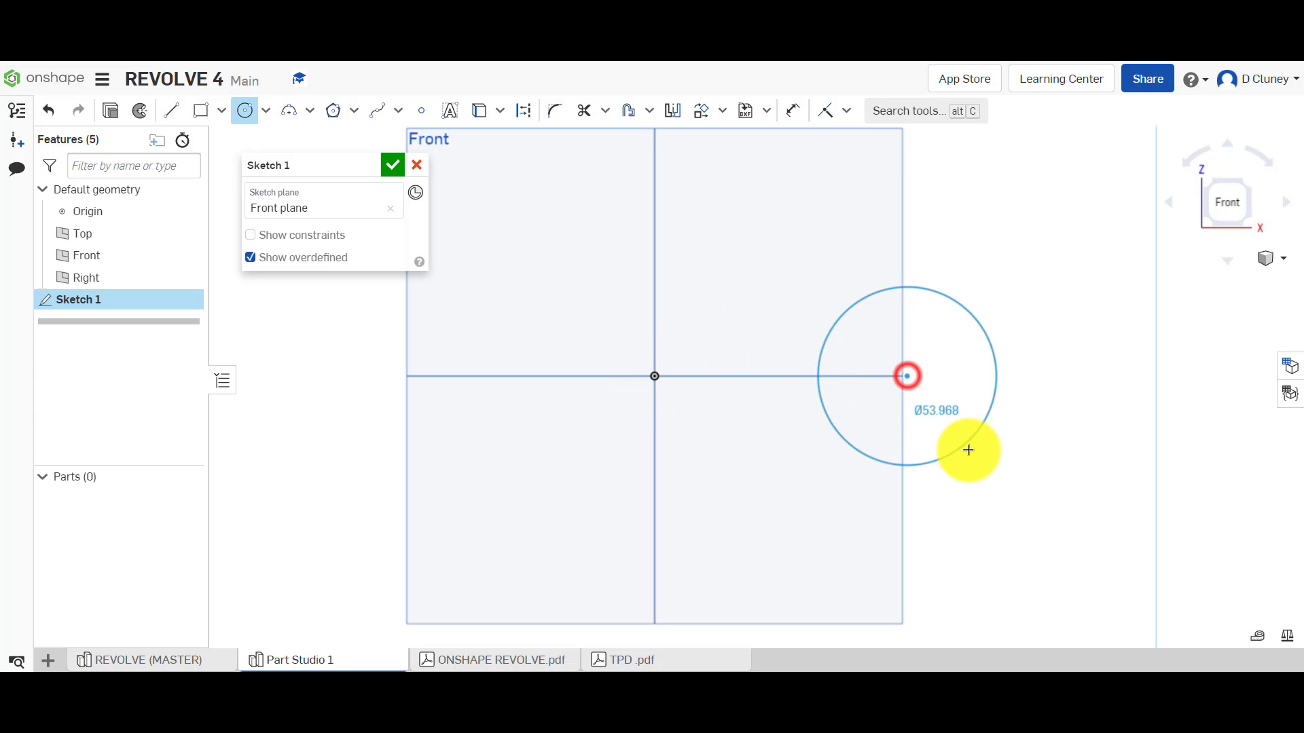
pyautogui.click(966, 451)
pyautogui.write('30')
pyautogui.press('Return')
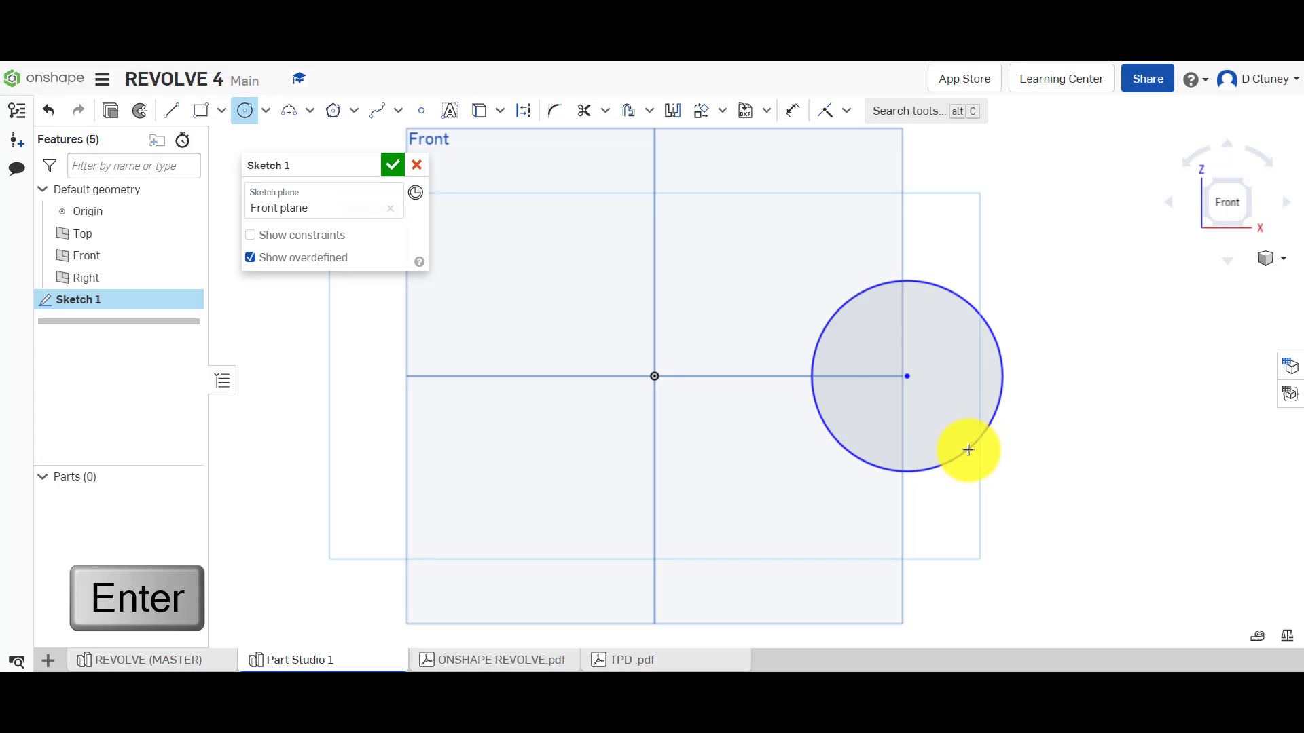
pyautogui.scroll(-3, 918, 328)
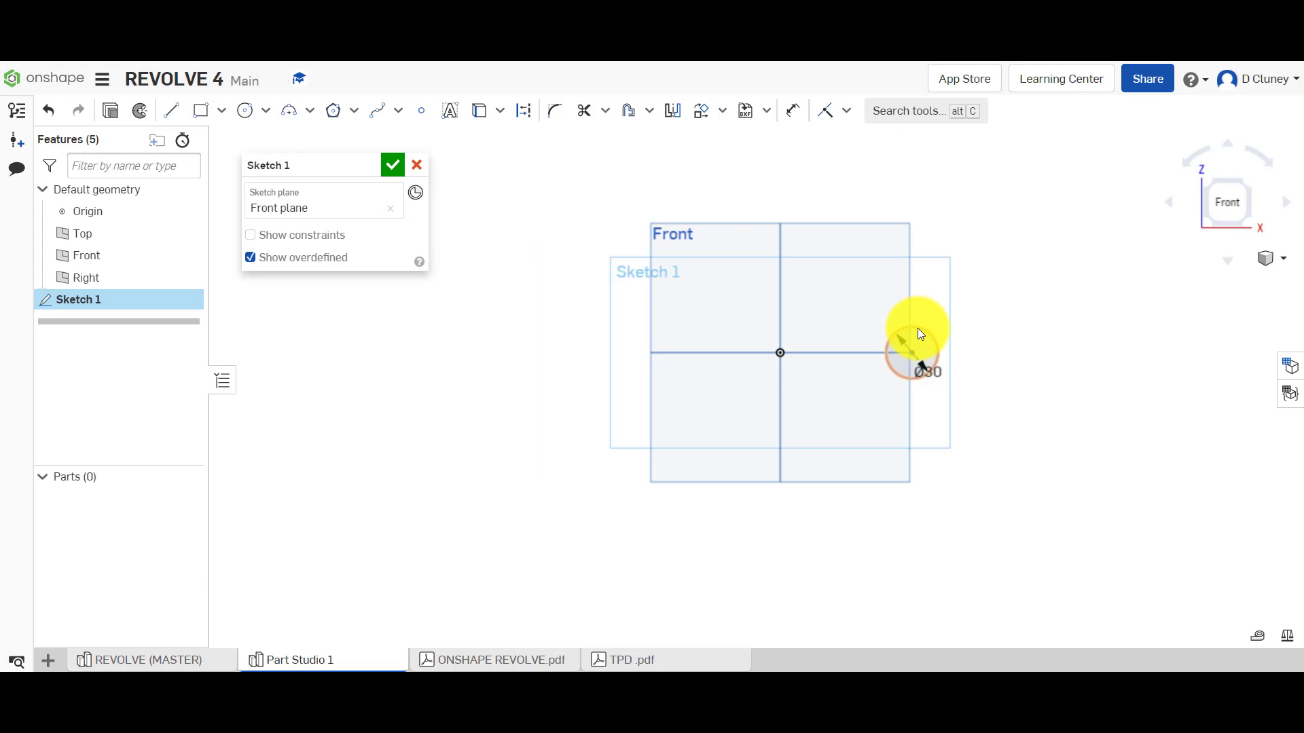
pyautogui.scroll(8, 918, 328)
pyautogui.press('c')
pyautogui.scroll(4, 909, 272)
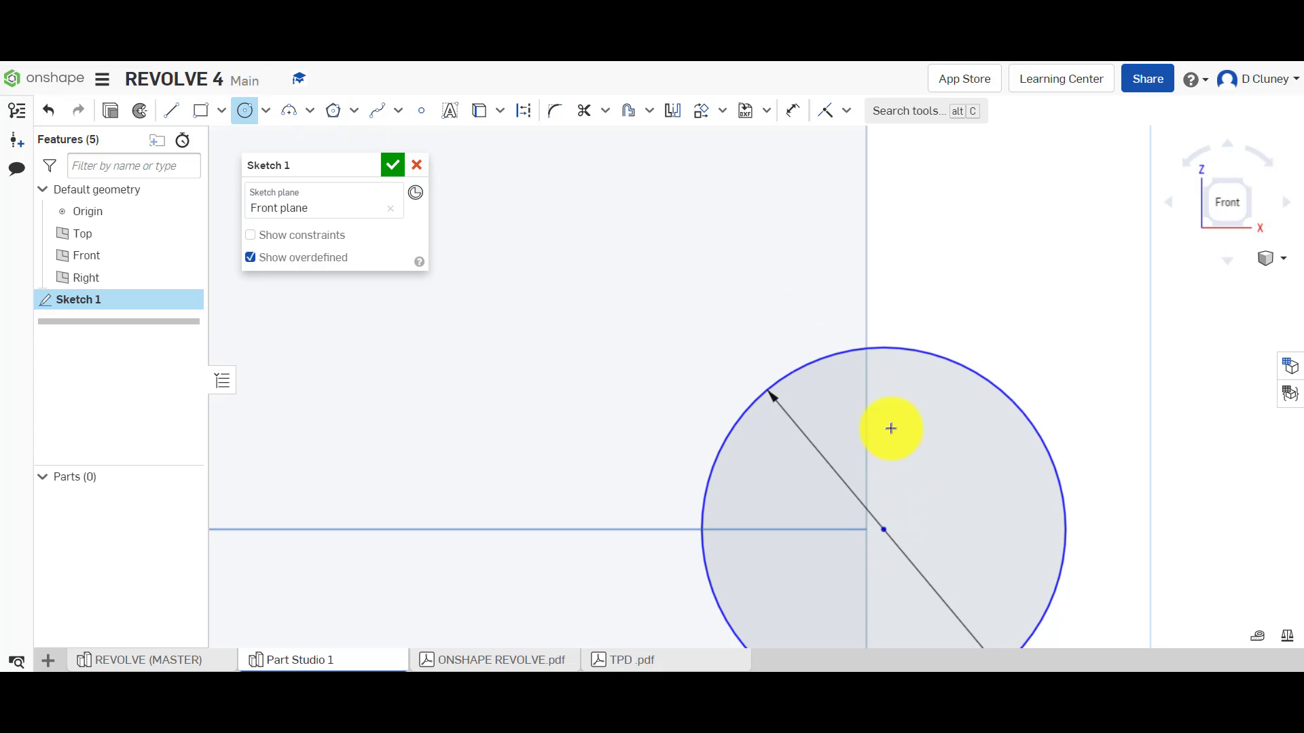
# Add two Ø15 circles centred on the top and bottom points of the Ø30 circle
pyautogui.click(884, 348)
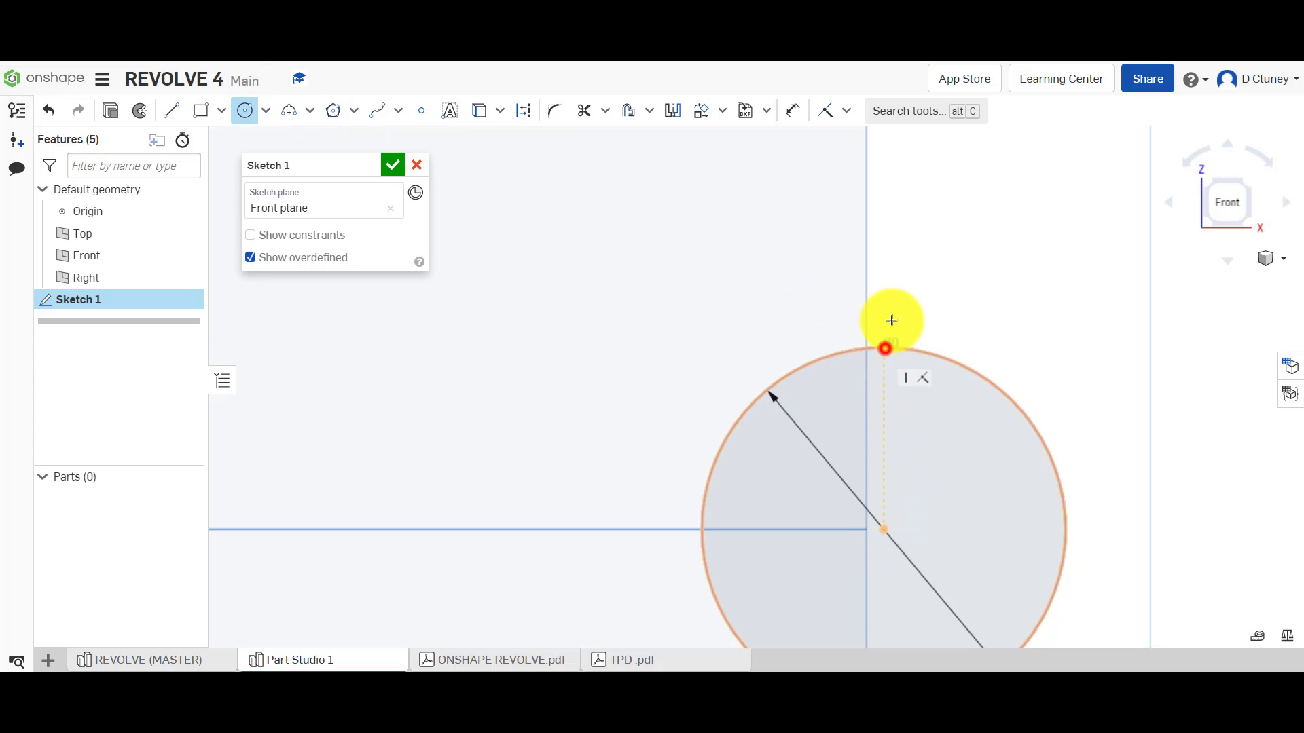
pyautogui.click(912, 291)
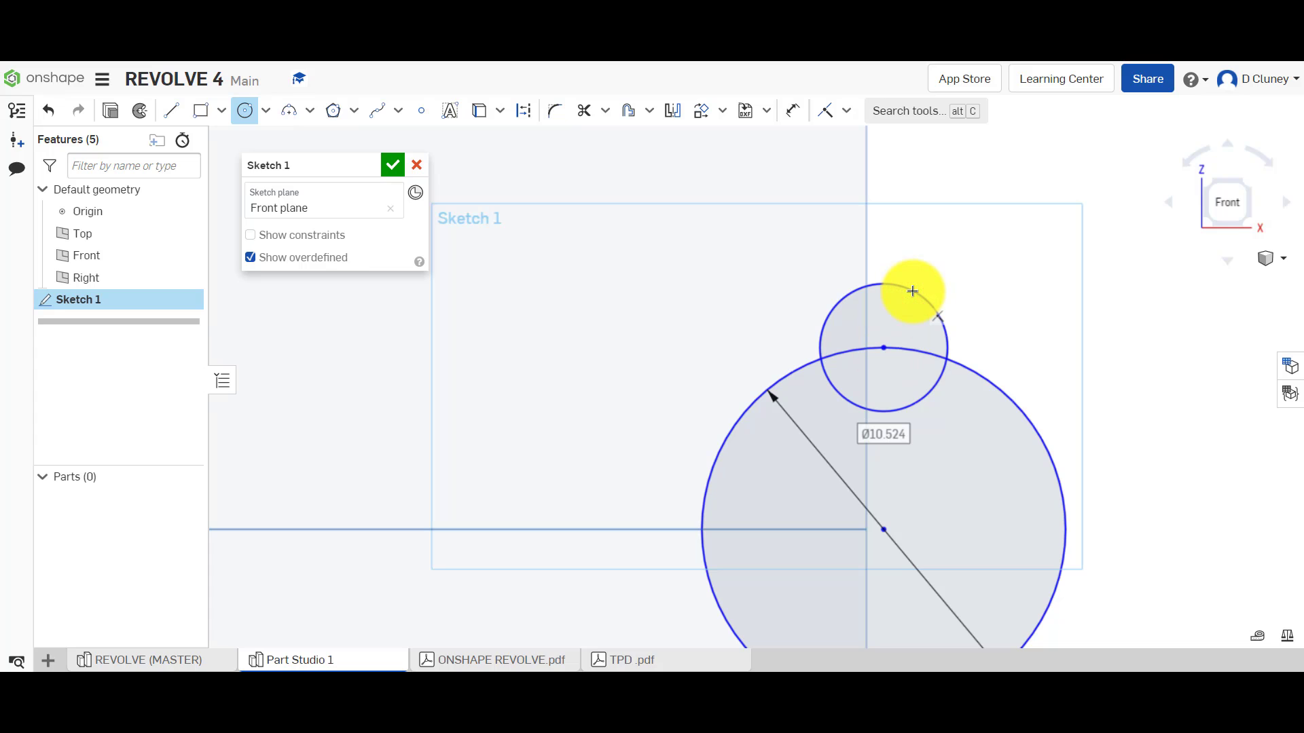
pyautogui.write('15')
pyautogui.press('Return')
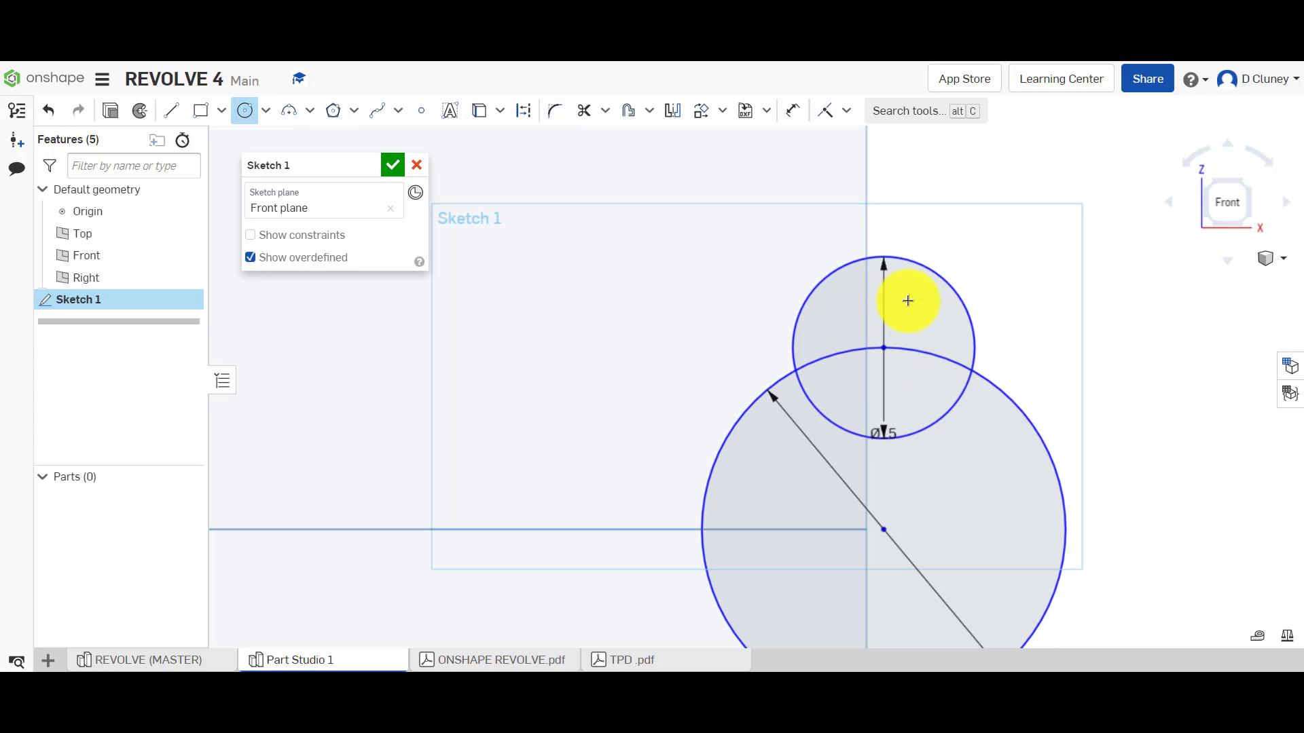
pyautogui.scroll(5, 911, 311)
pyautogui.scroll(-5, 914, 326)
pyautogui.scroll(2, 925, 454)
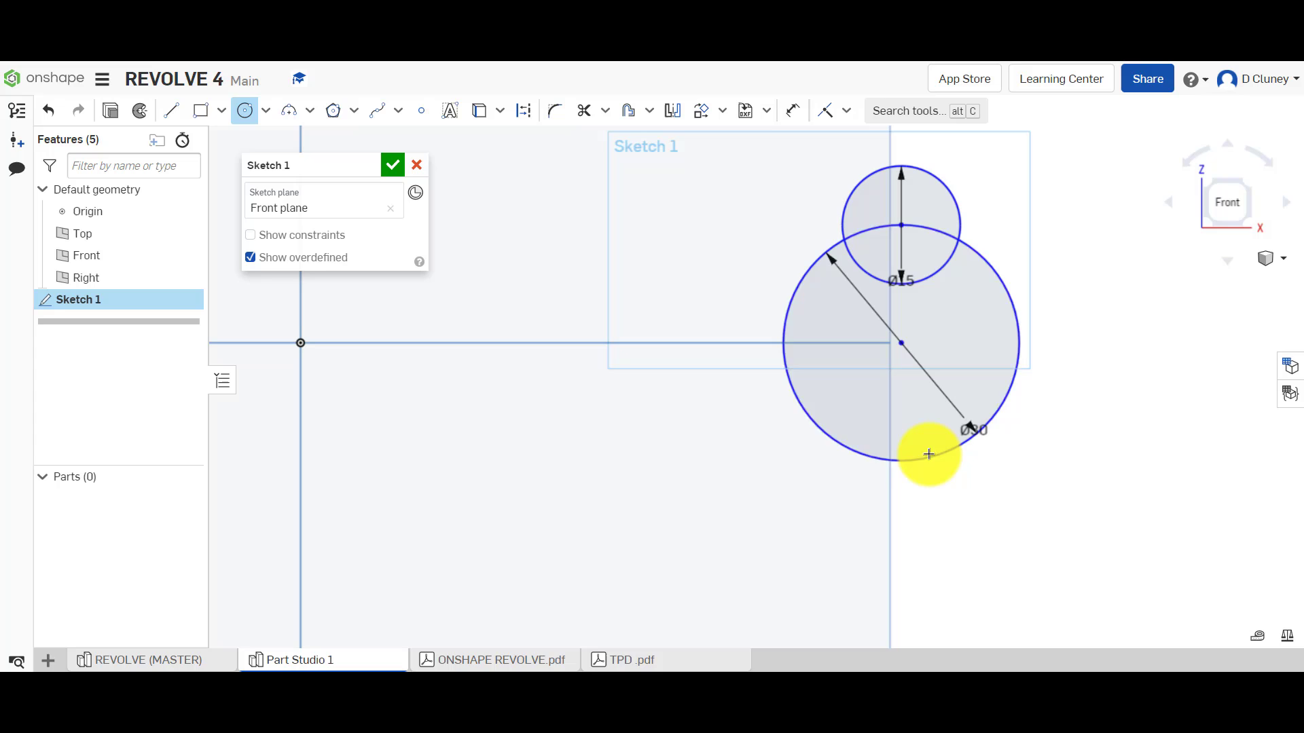
pyautogui.press('c')
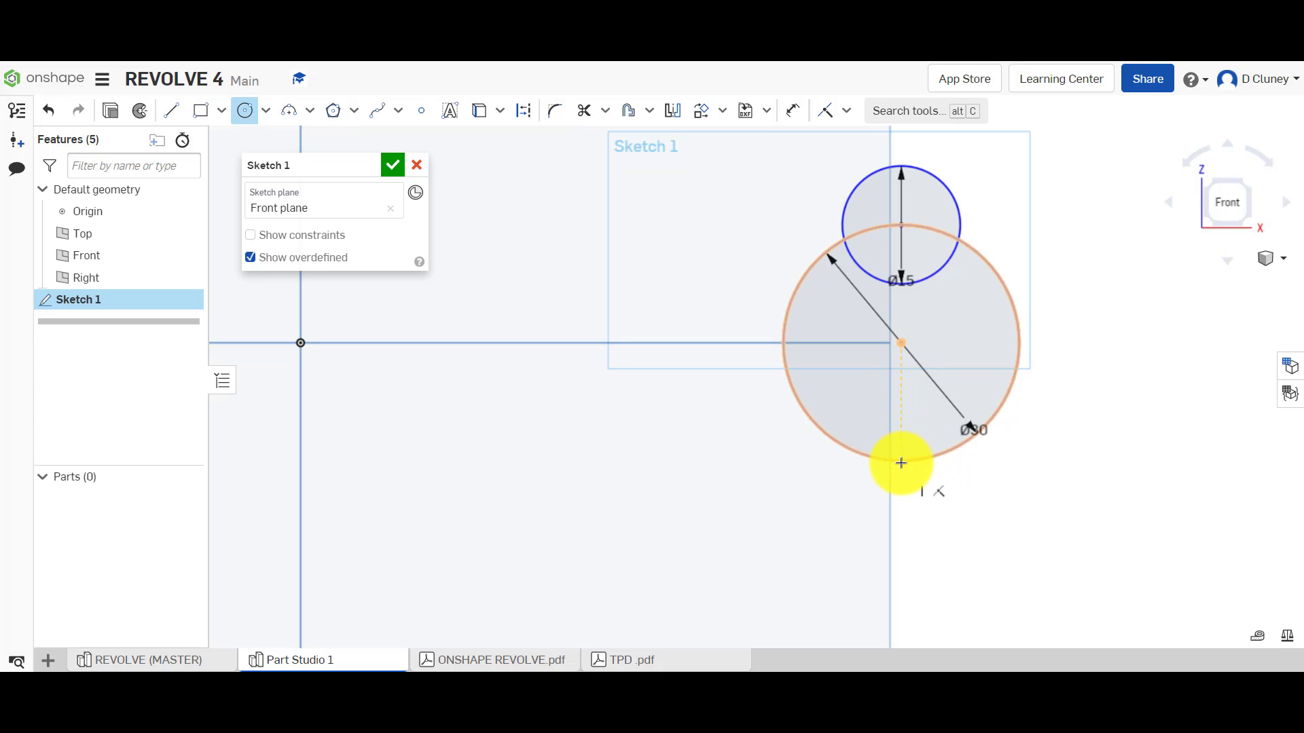
pyautogui.click(901, 463)
pyautogui.click(926, 520)
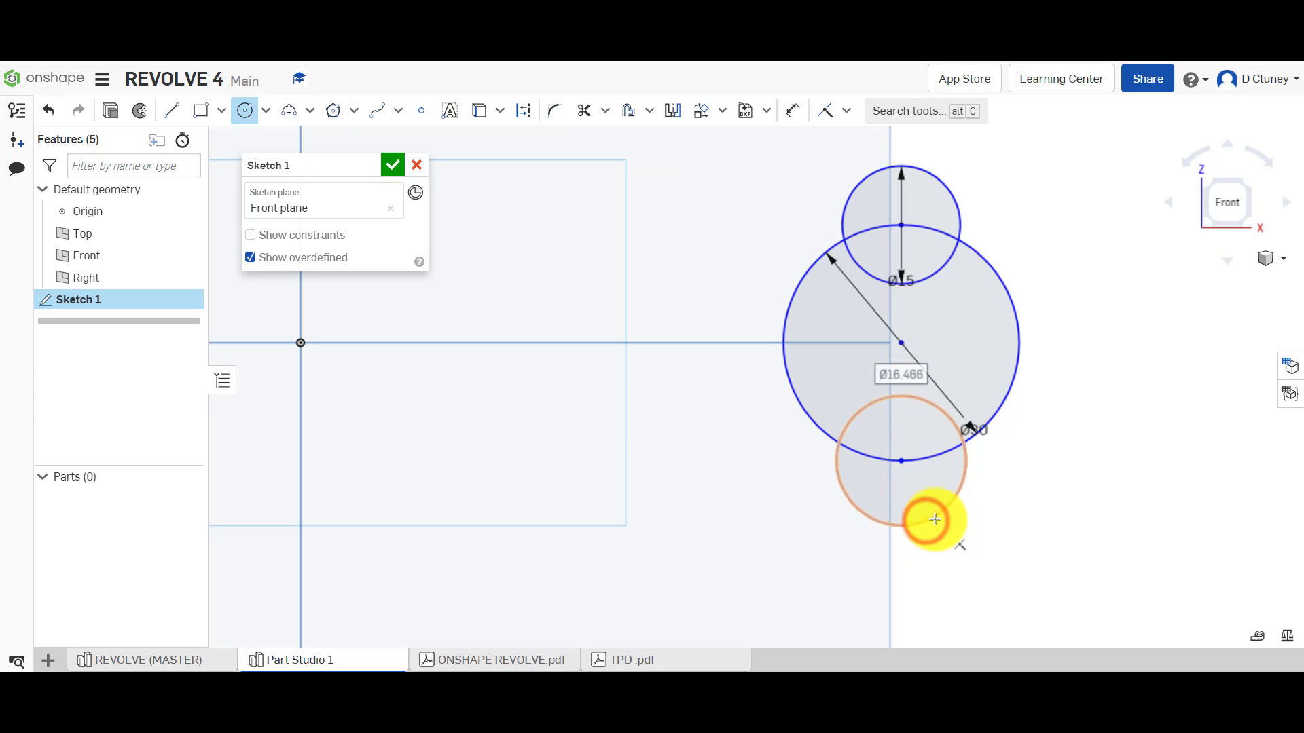
pyautogui.write('15')
pyautogui.press('Return')
pyautogui.scroll(3, 722, 417)
pyautogui.scroll(-7, 720, 421)
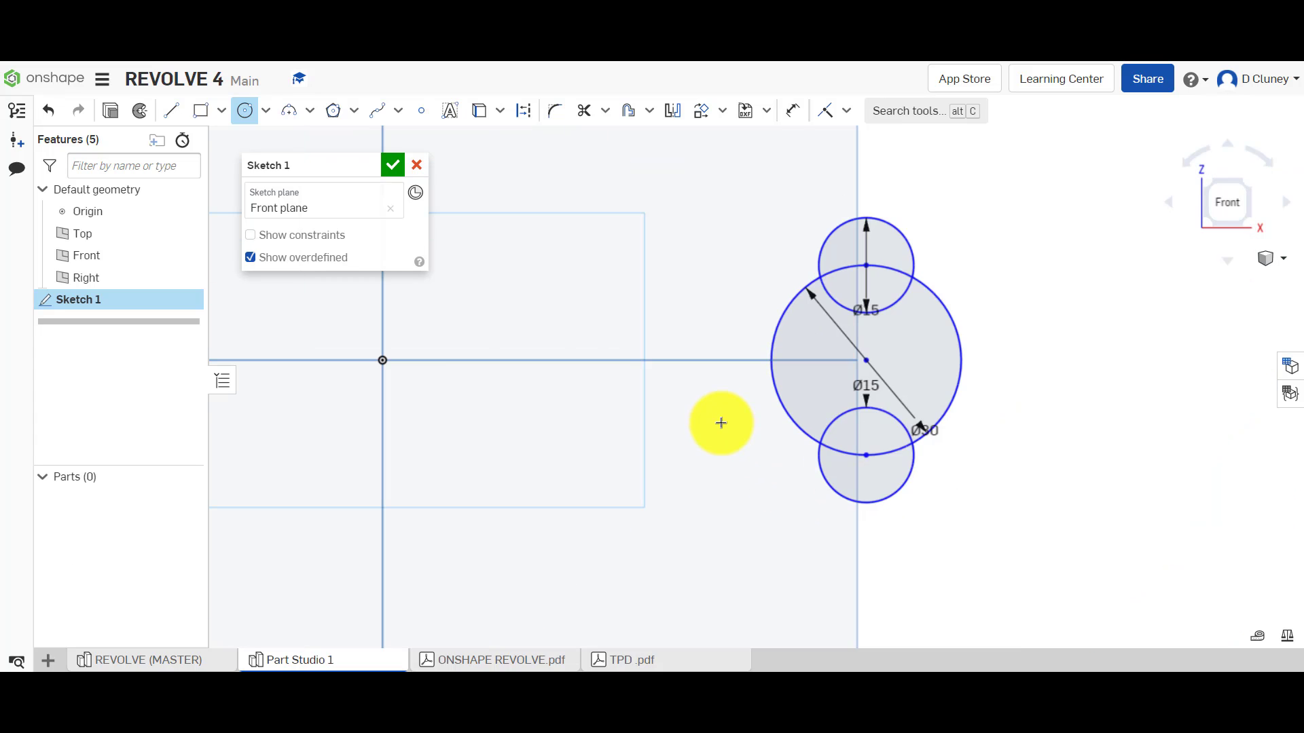
# Dimension the Ø30 circle's centre 75 horizontally from the origin
pyautogui.press('d')
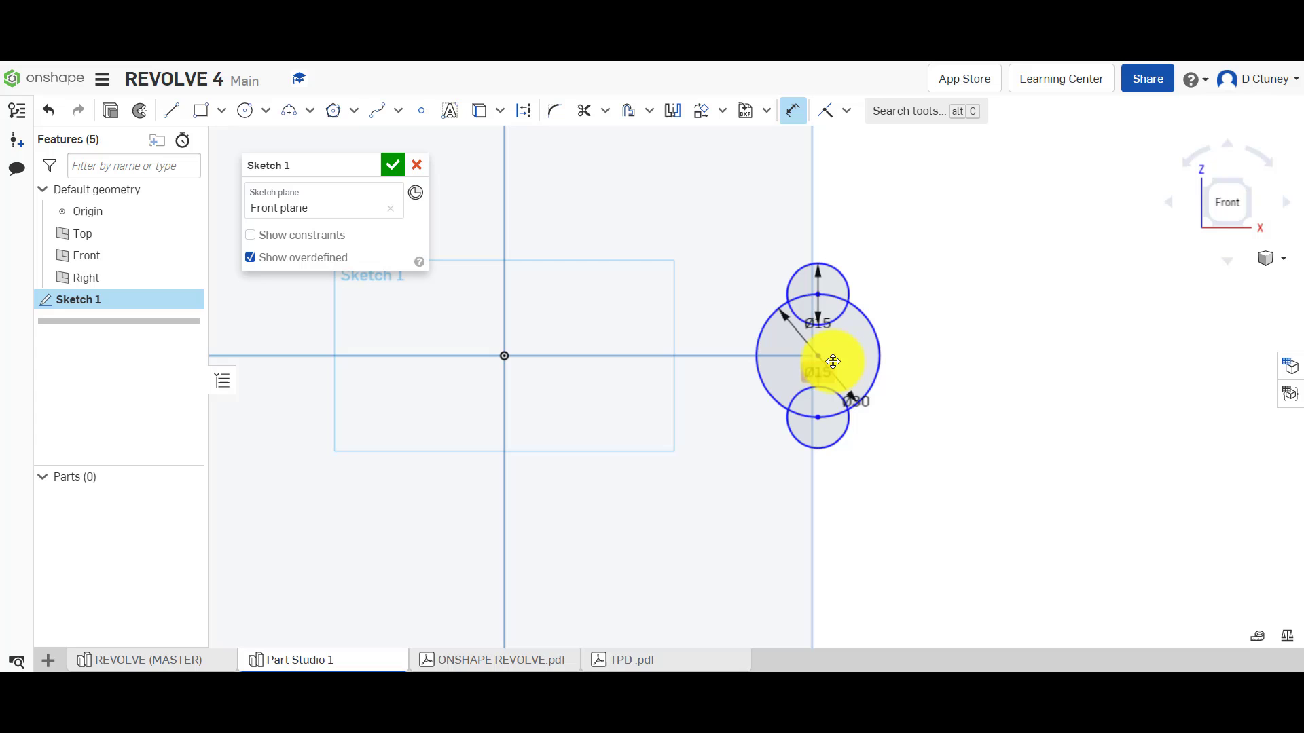
pyautogui.click(822, 355)
pyautogui.press('d')
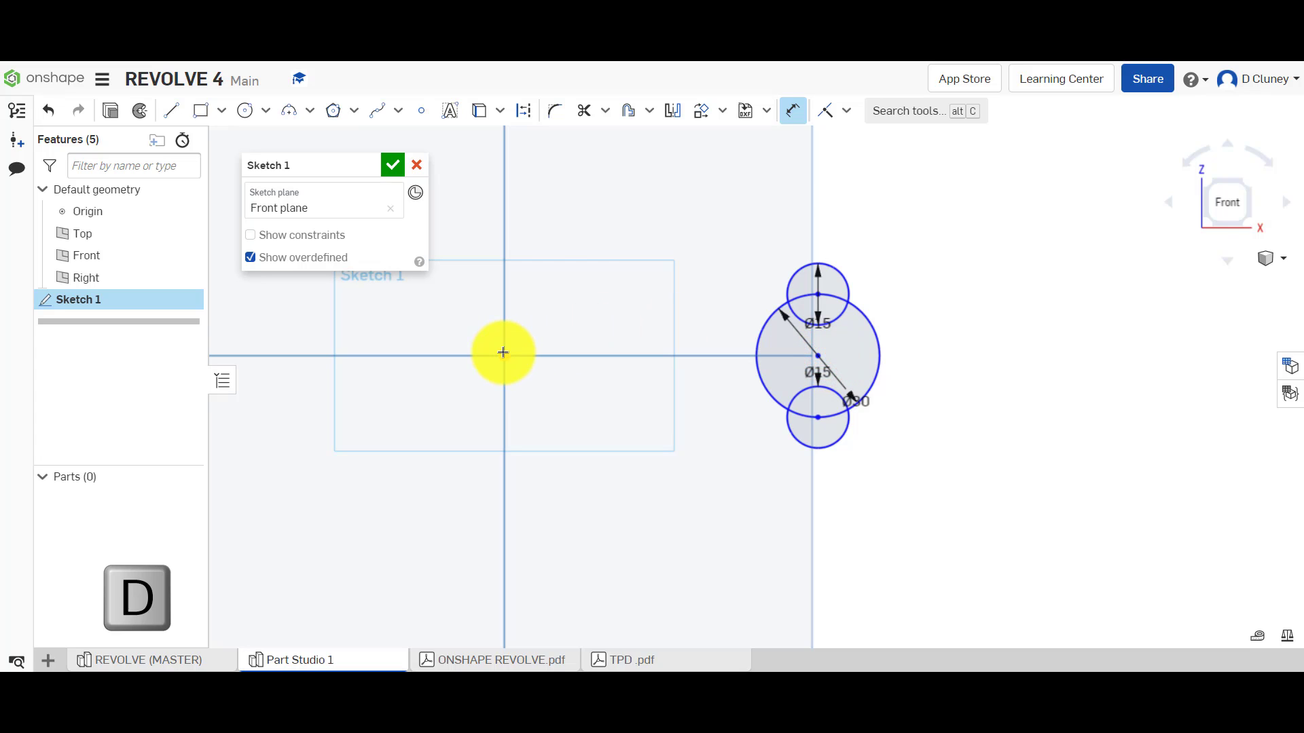
pyautogui.click(503, 354)
pyautogui.click(646, 213)
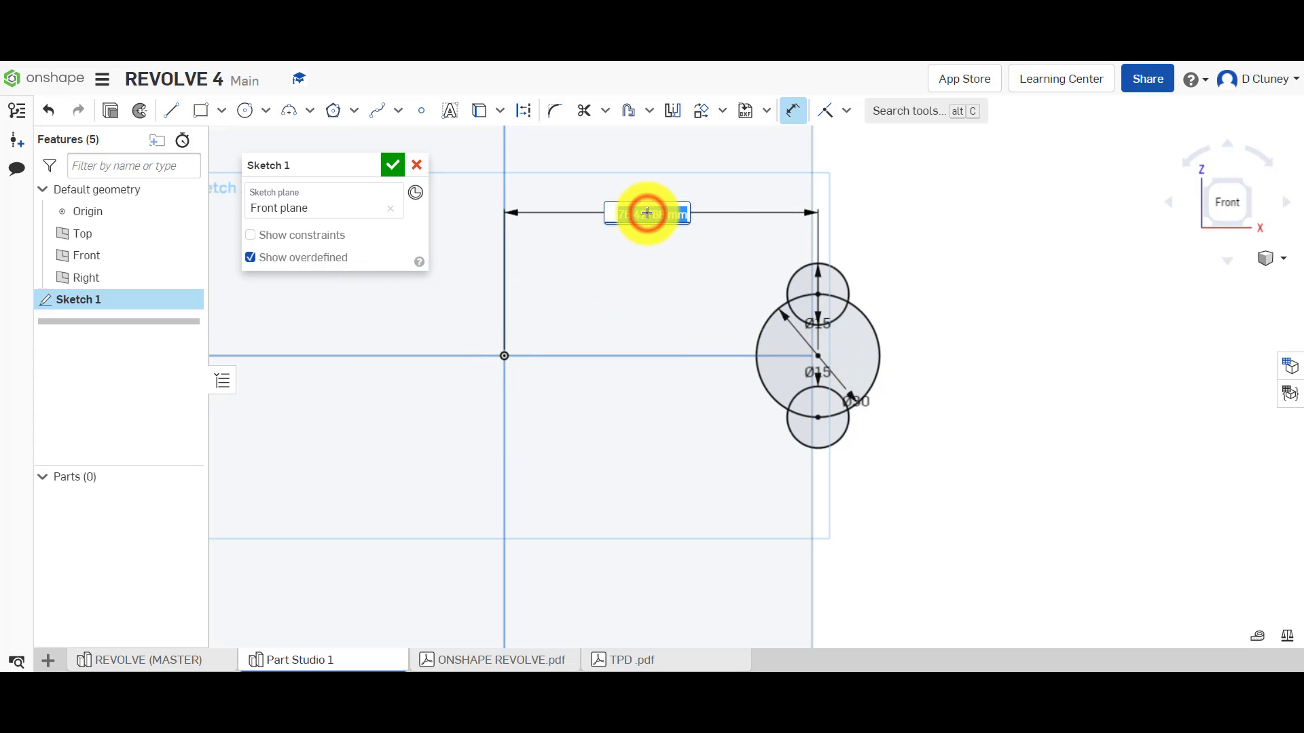
pyautogui.write('75')
pyautogui.press('Return')
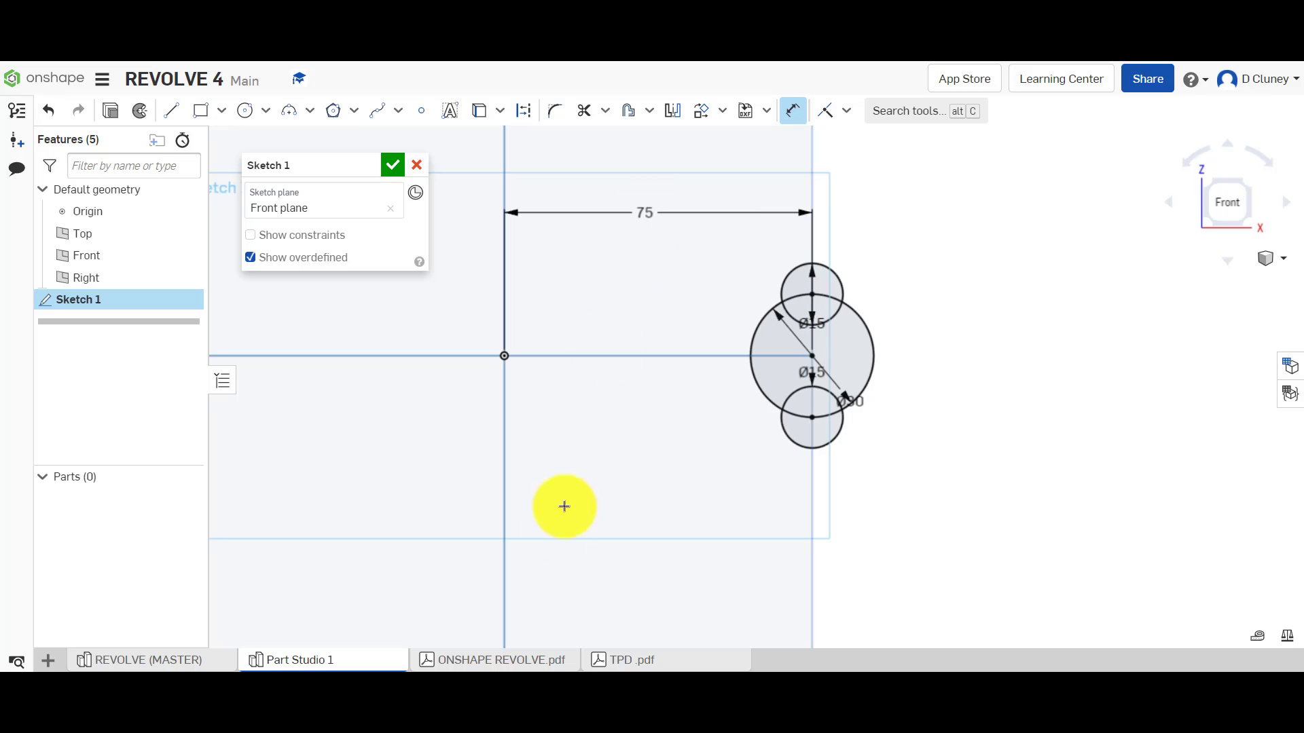
# Close the master sketch and roll REVOLVE (MASTER) back to its FULL 360 torus in isometric view
pyautogui.click(189, 662)
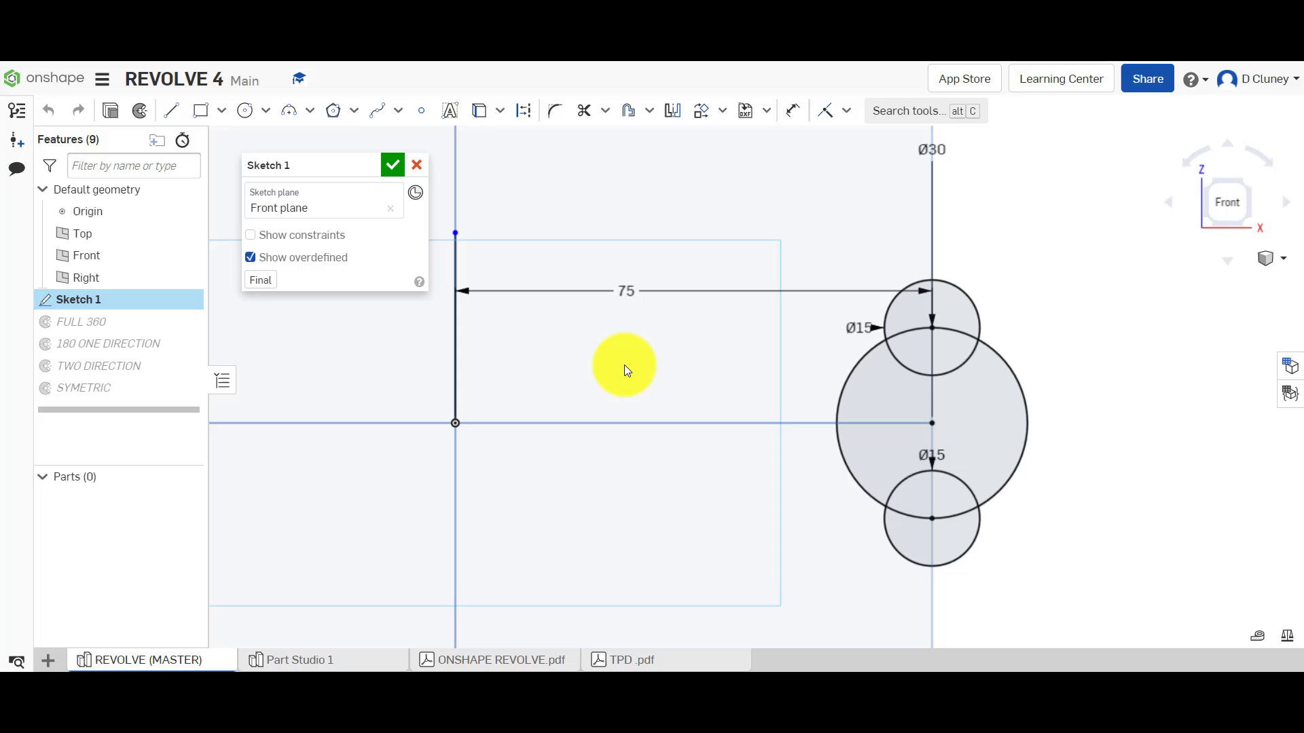
pyautogui.click(317, 660)
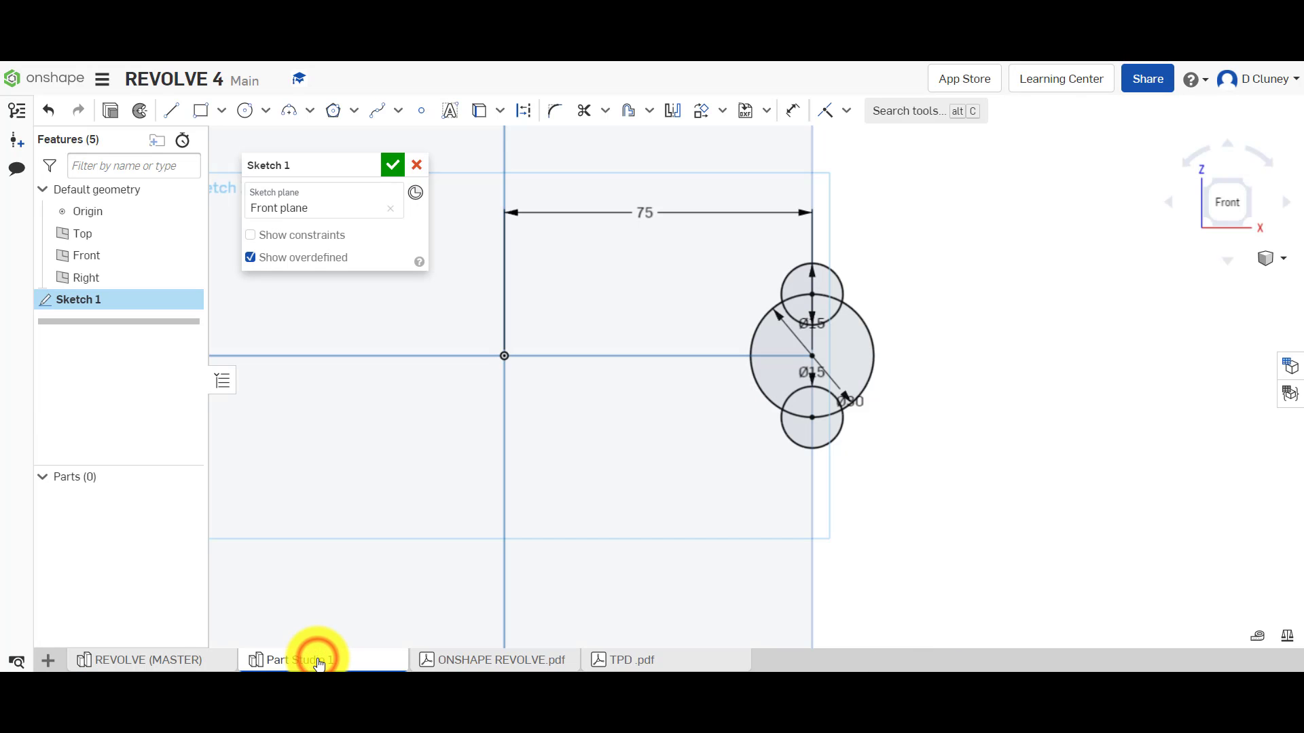
pyautogui.click(204, 660)
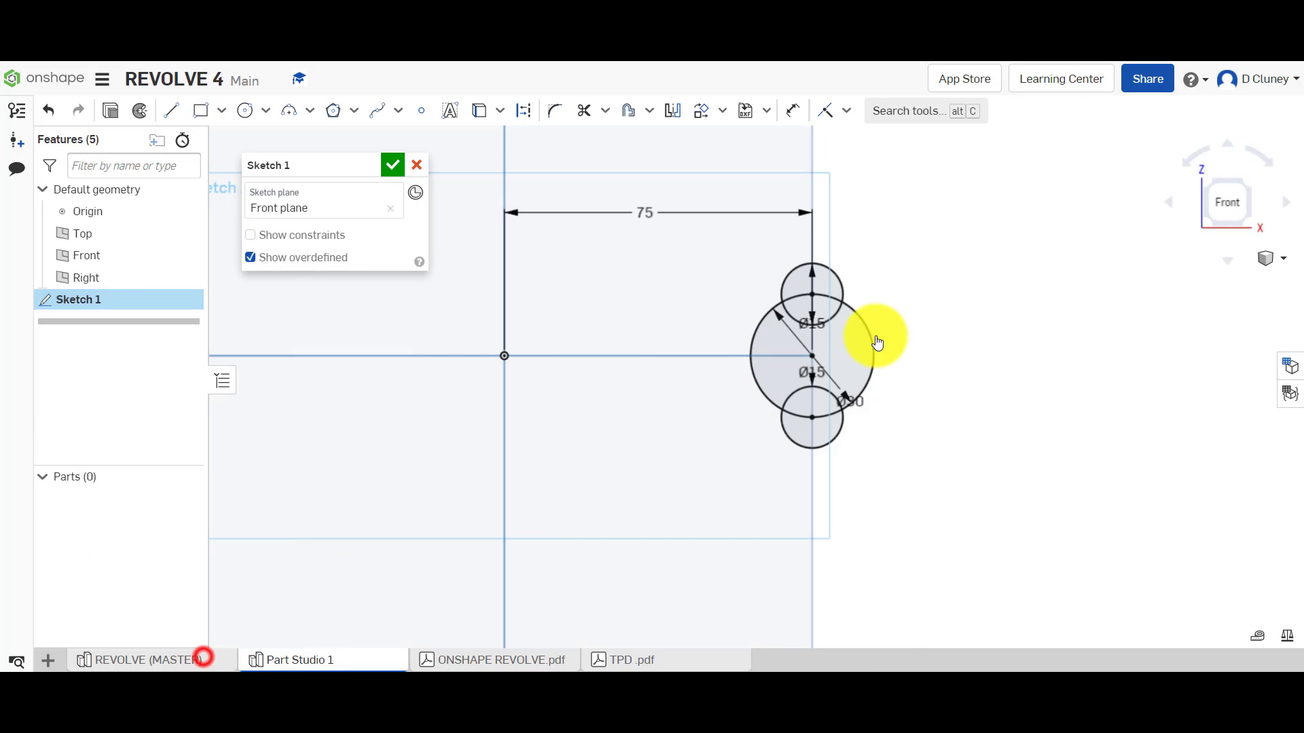
pyautogui.click(388, 168)
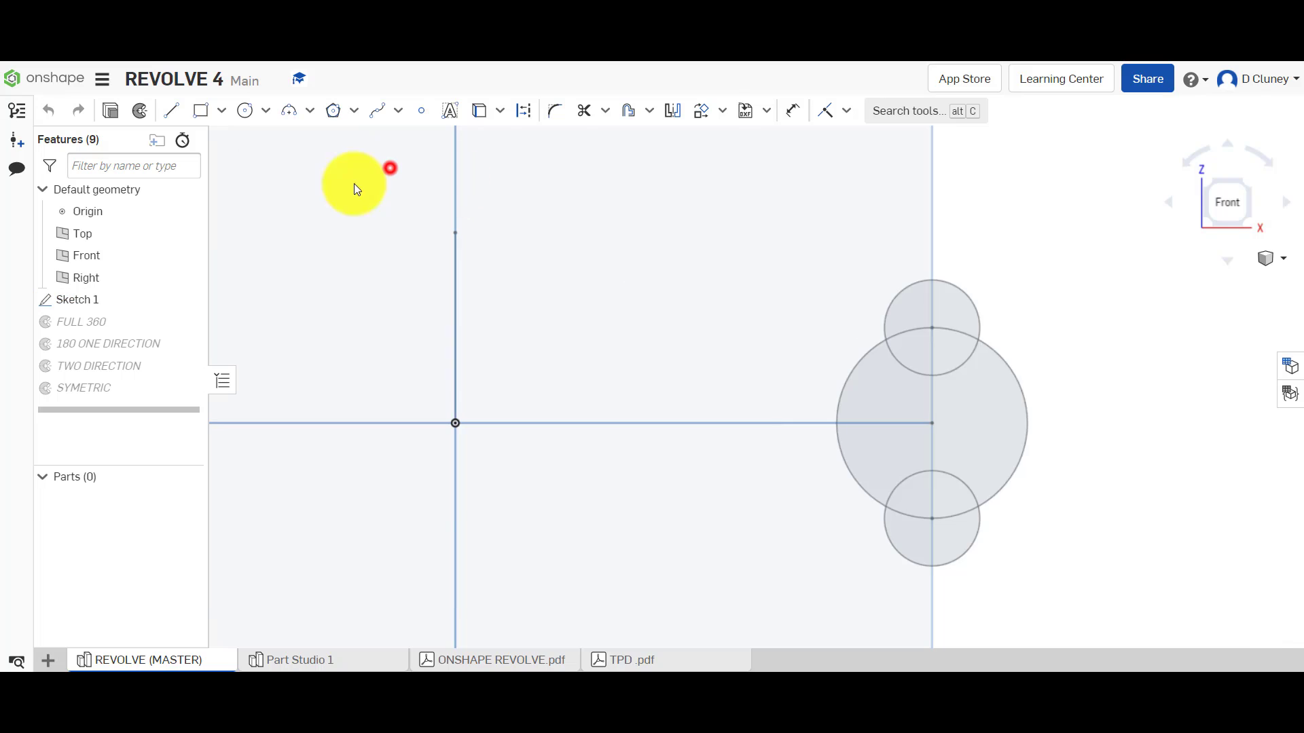
pyautogui.moveTo(173, 405); pyautogui.dragTo(169, 329)
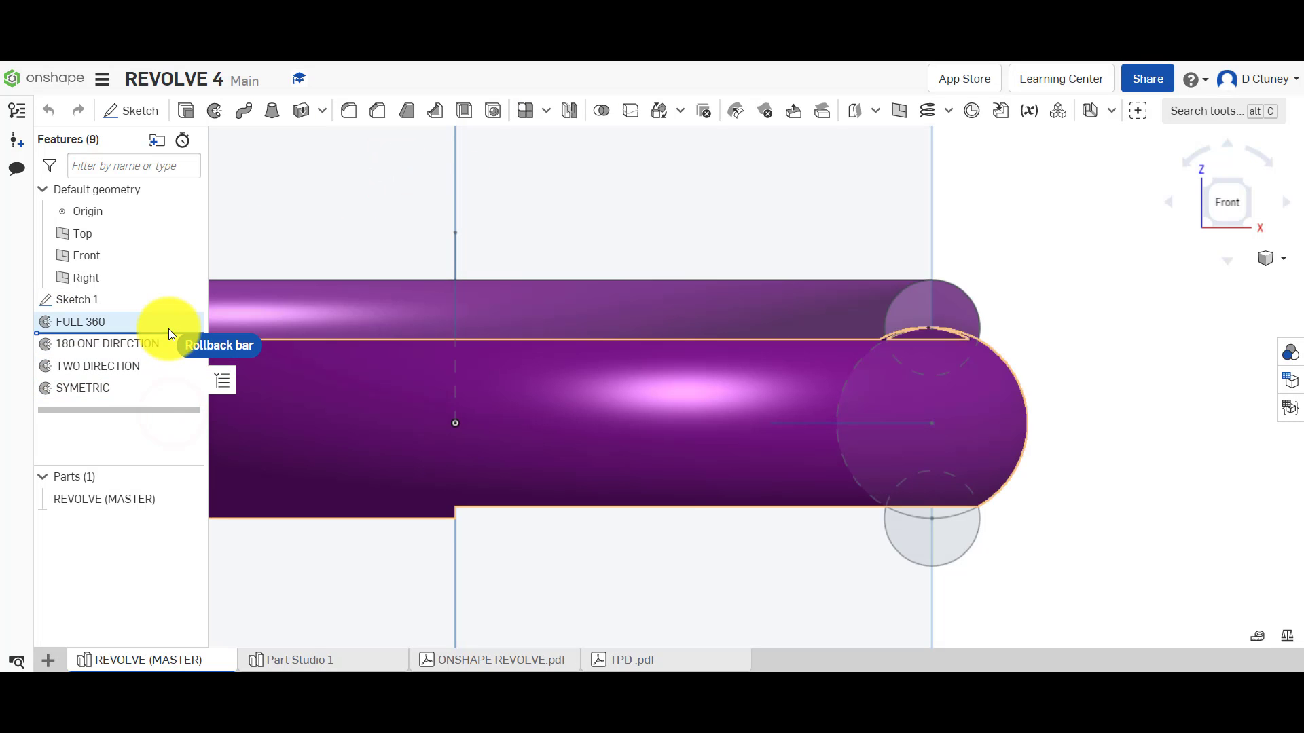
pyautogui.click(1247, 182)
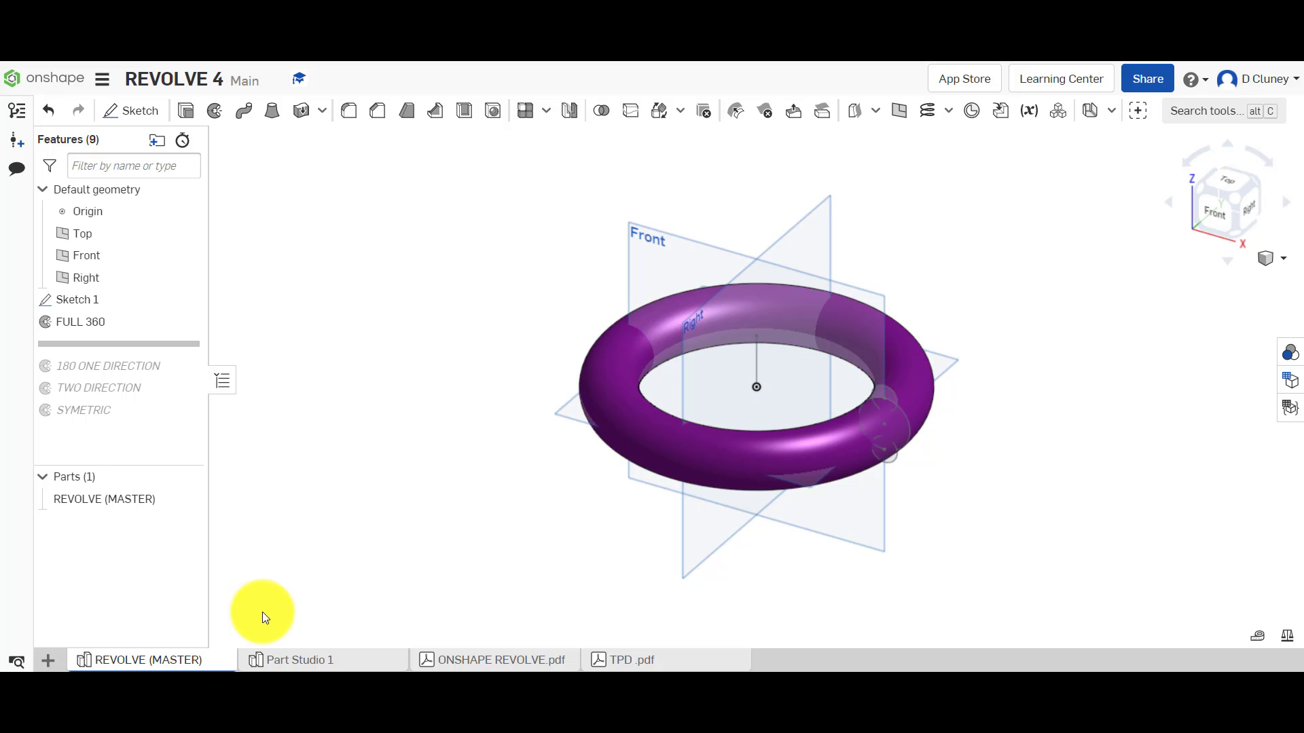
pyautogui.click(292, 657)
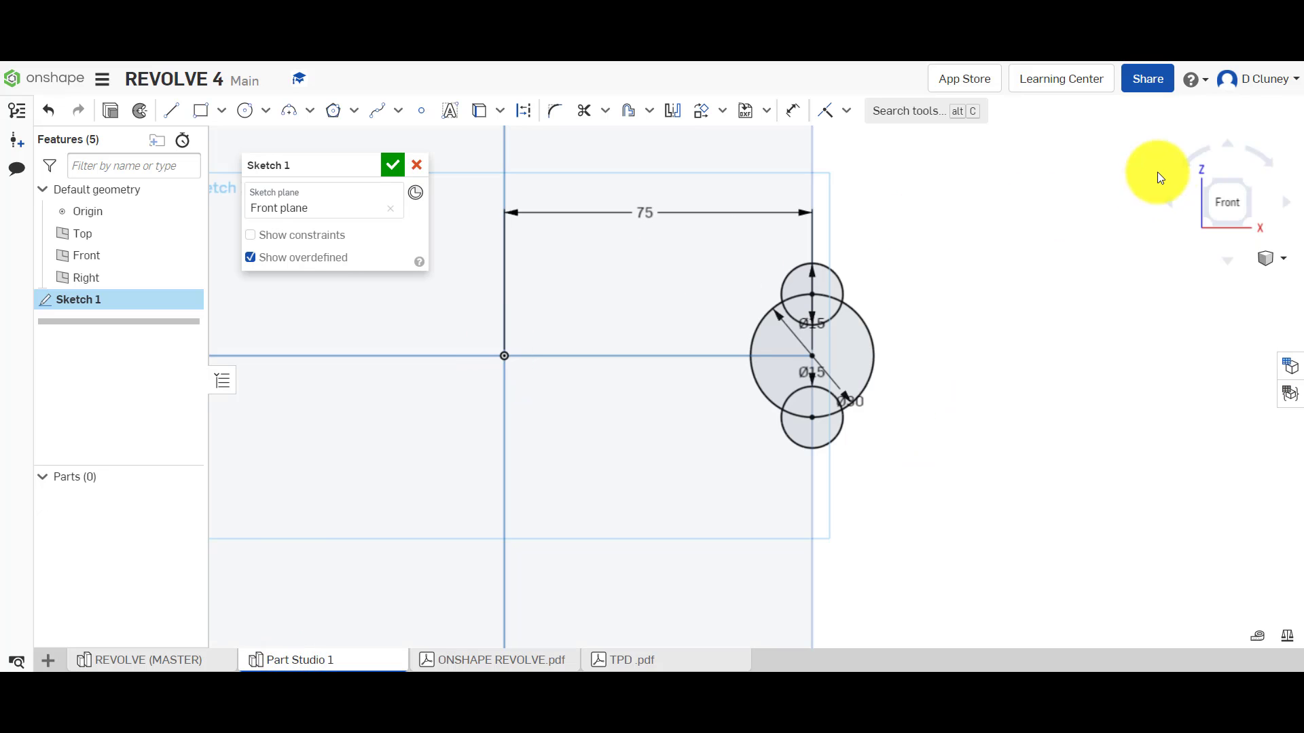
# Begin Revolve 1 with the Ø30 and both Ø15 circle regions selected, axis field active
pyautogui.click(1249, 198)
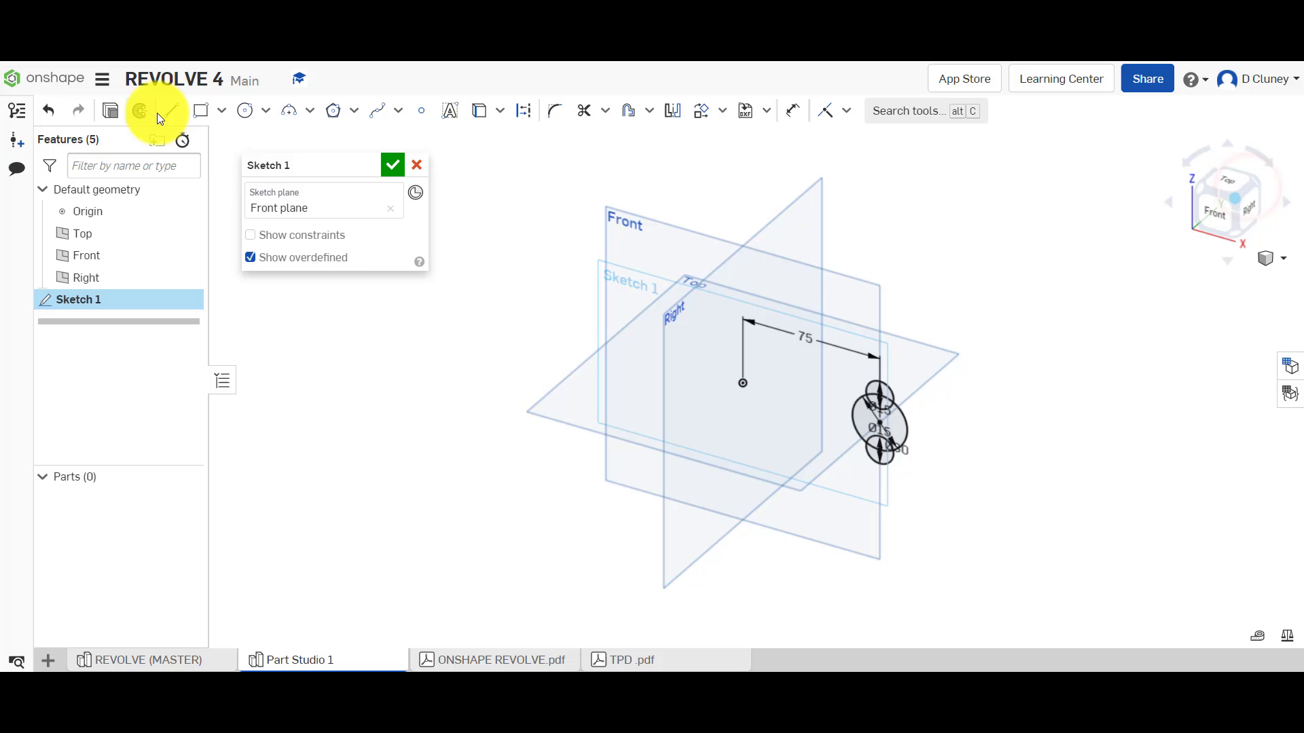
pyautogui.click(140, 110)
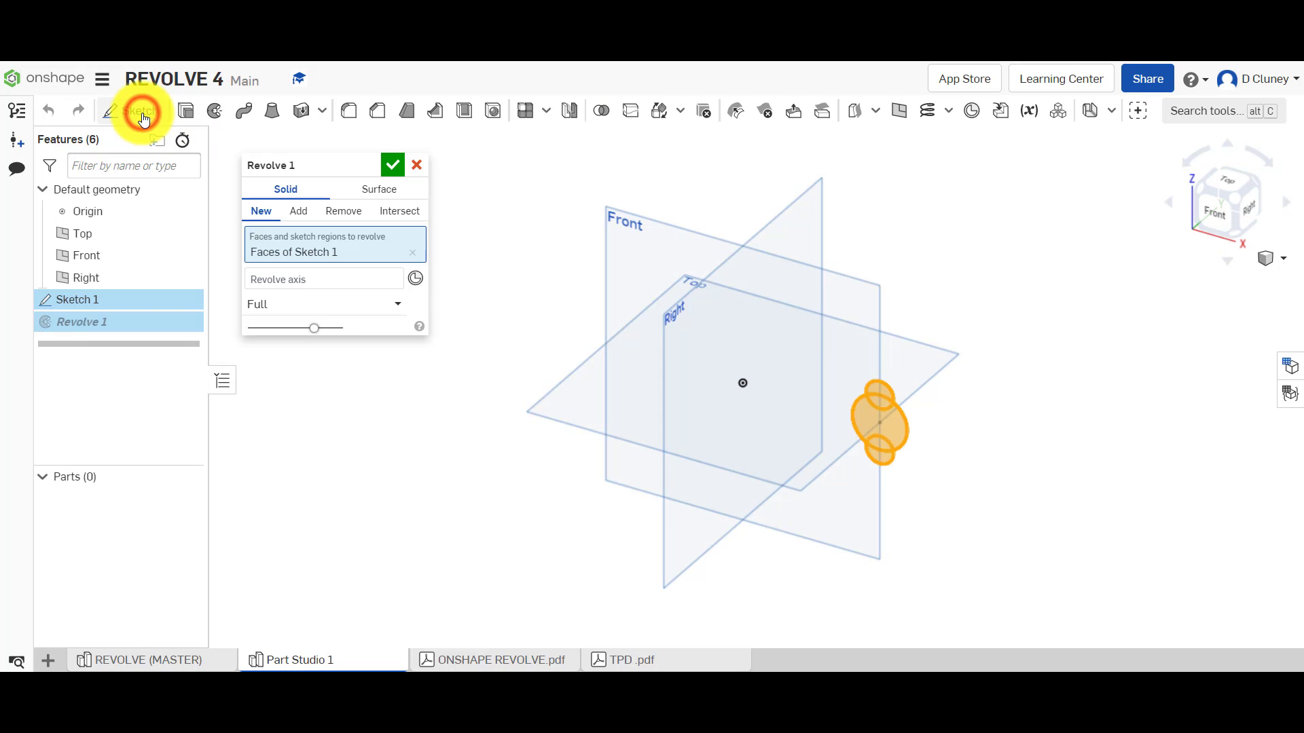
pyautogui.click(413, 252)
pyautogui.scroll(-3, 927, 440)
pyautogui.scroll(8, 902, 413)
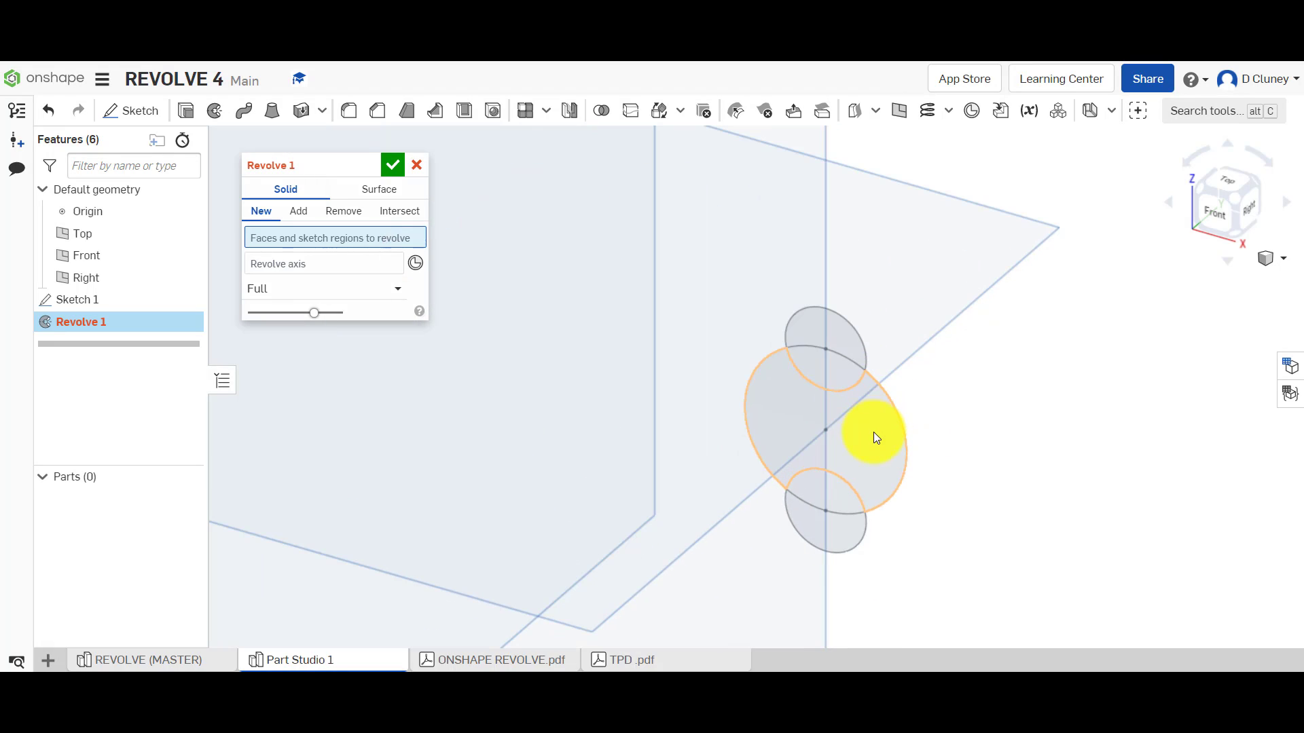
pyautogui.click(873, 431)
pyautogui.click(843, 379)
pyautogui.click(832, 487)
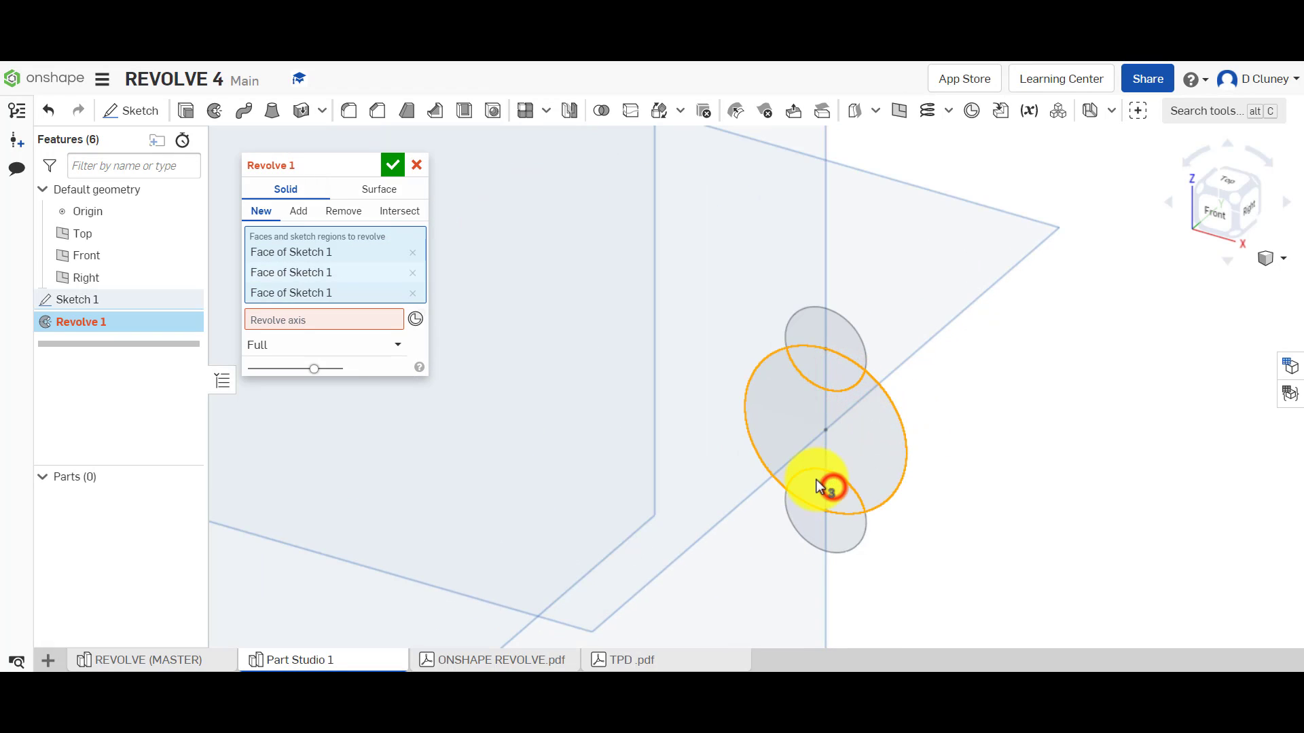
pyautogui.click(352, 322)
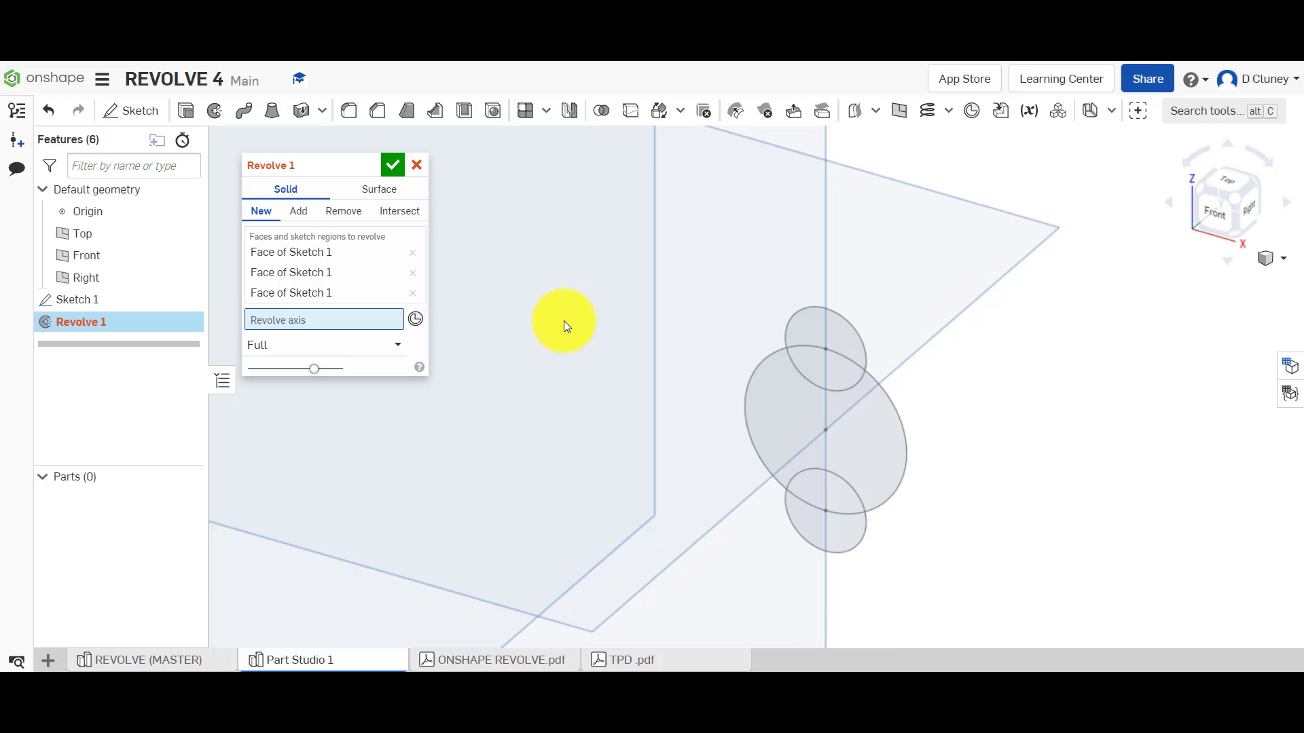
pyautogui.scroll(5, 553, 326)
pyautogui.scroll(-10, 552, 323)
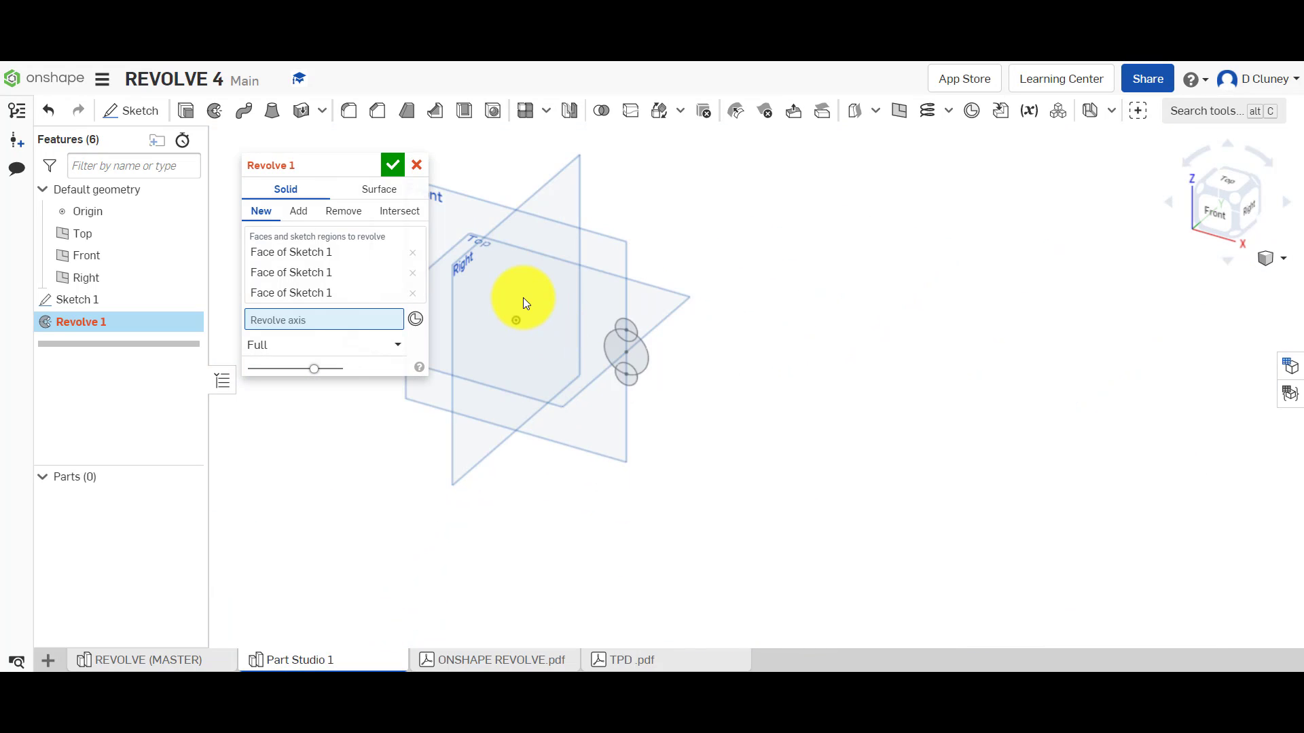
pyautogui.scroll(5, 459, 280)
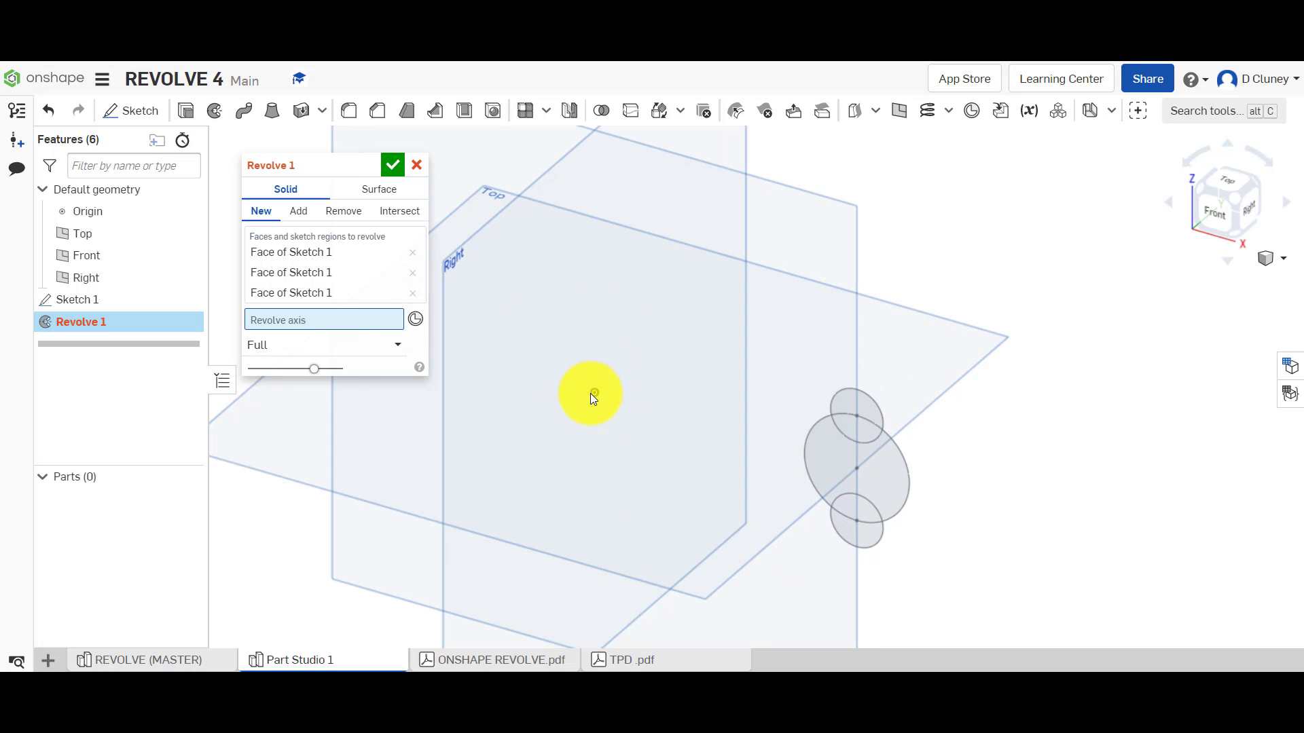
# Cancel Revolve 1 and add a vertical axis line rising from the origin in Sketch 1
pyautogui.click(419, 165)
pyautogui.rightClick(112, 299)
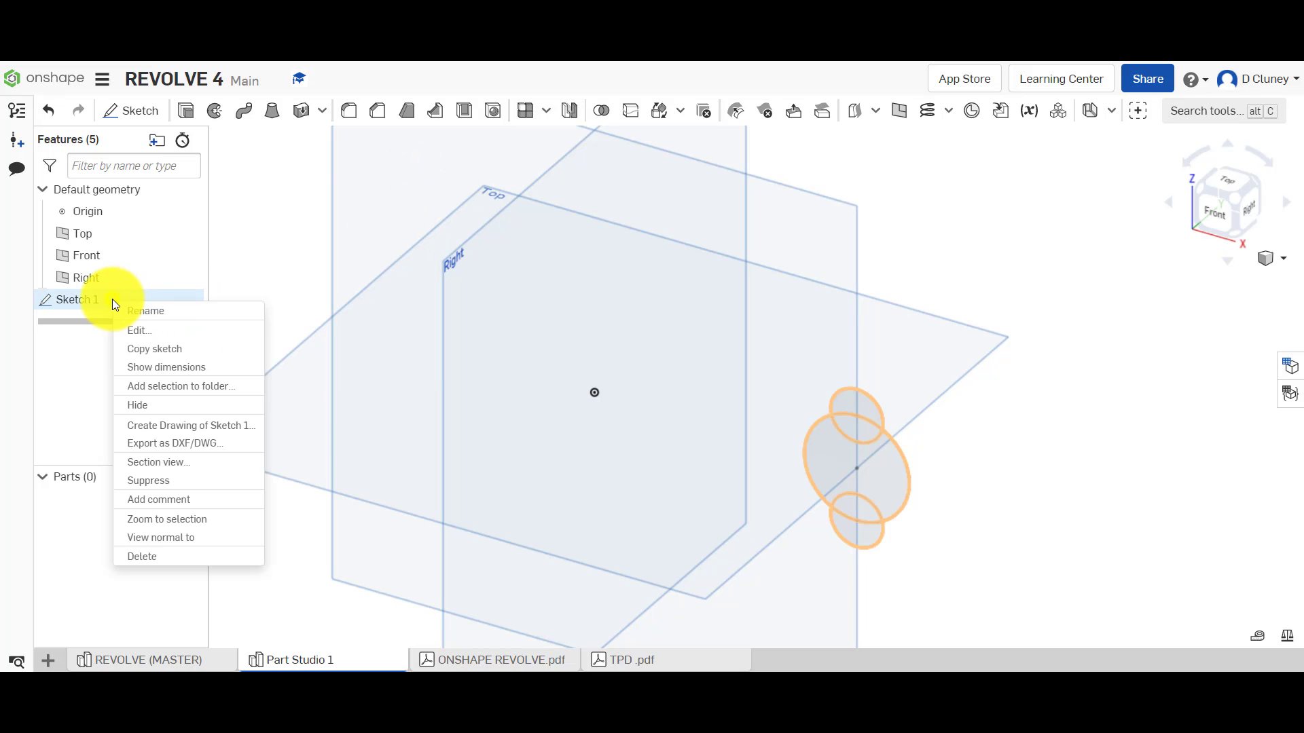
pyautogui.click(172, 333)
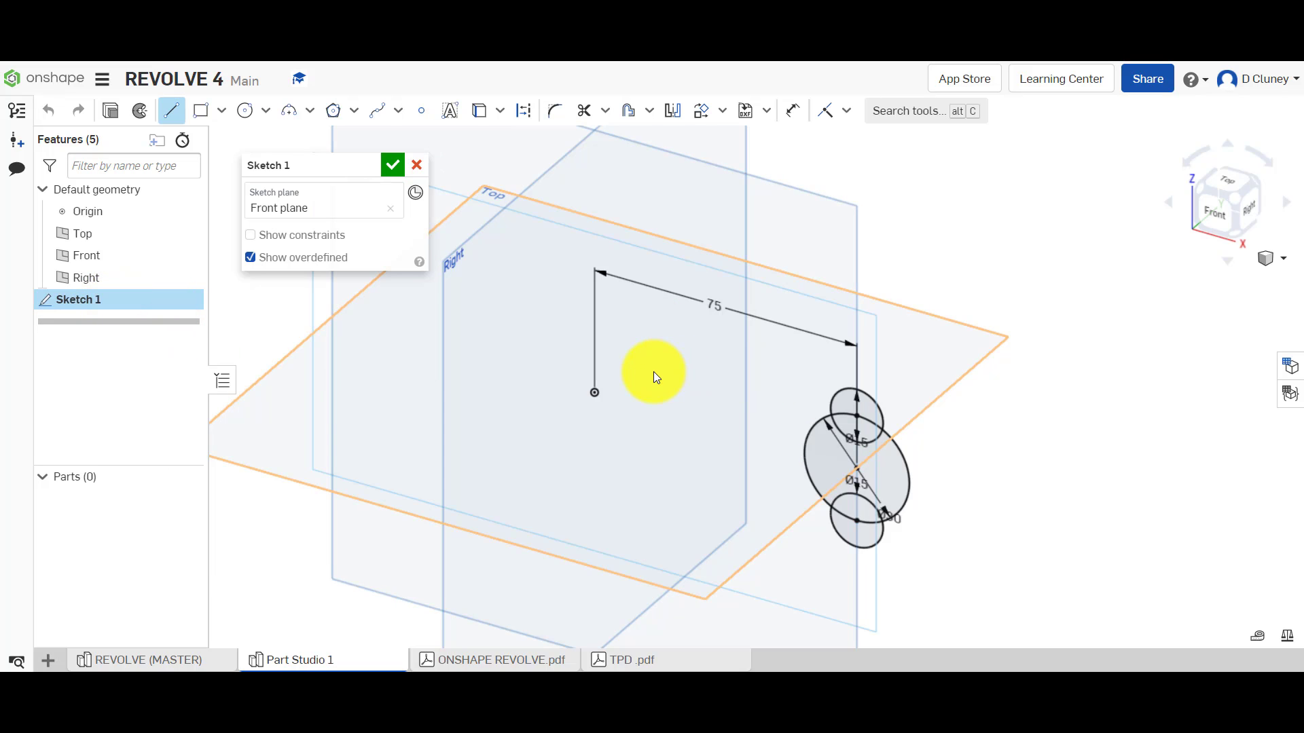
pyautogui.click(594, 392)
pyautogui.press('l')
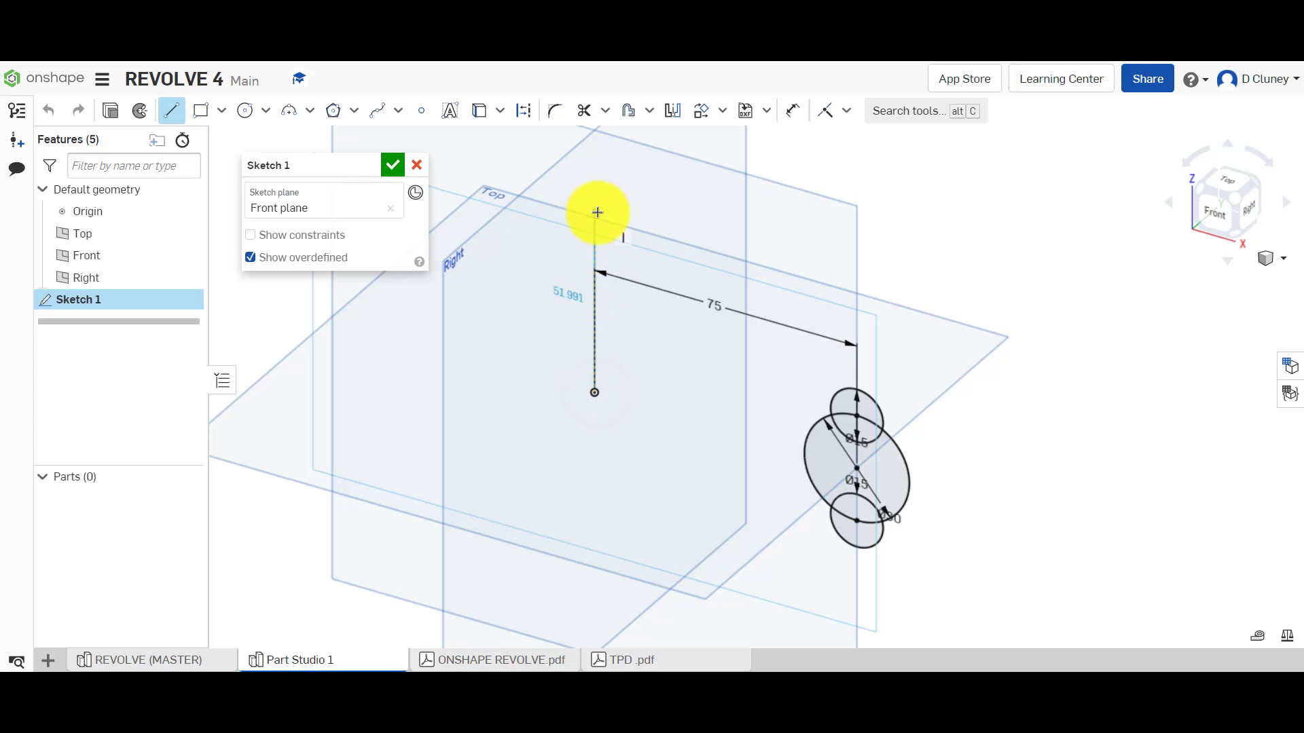
pyautogui.click(596, 211)
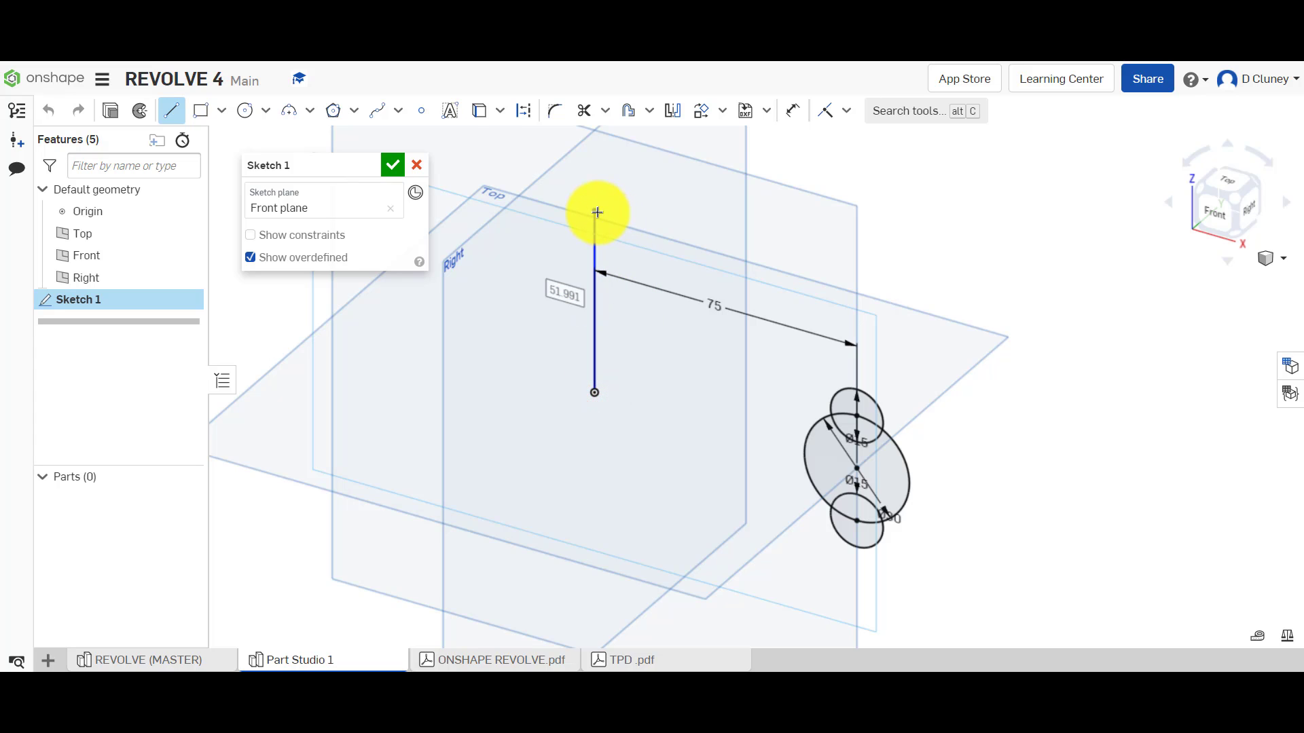
# Revolve the Ø30 and two Ø15 regions a full 360° about the vertical line into Part 1
pyautogui.click(394, 165)
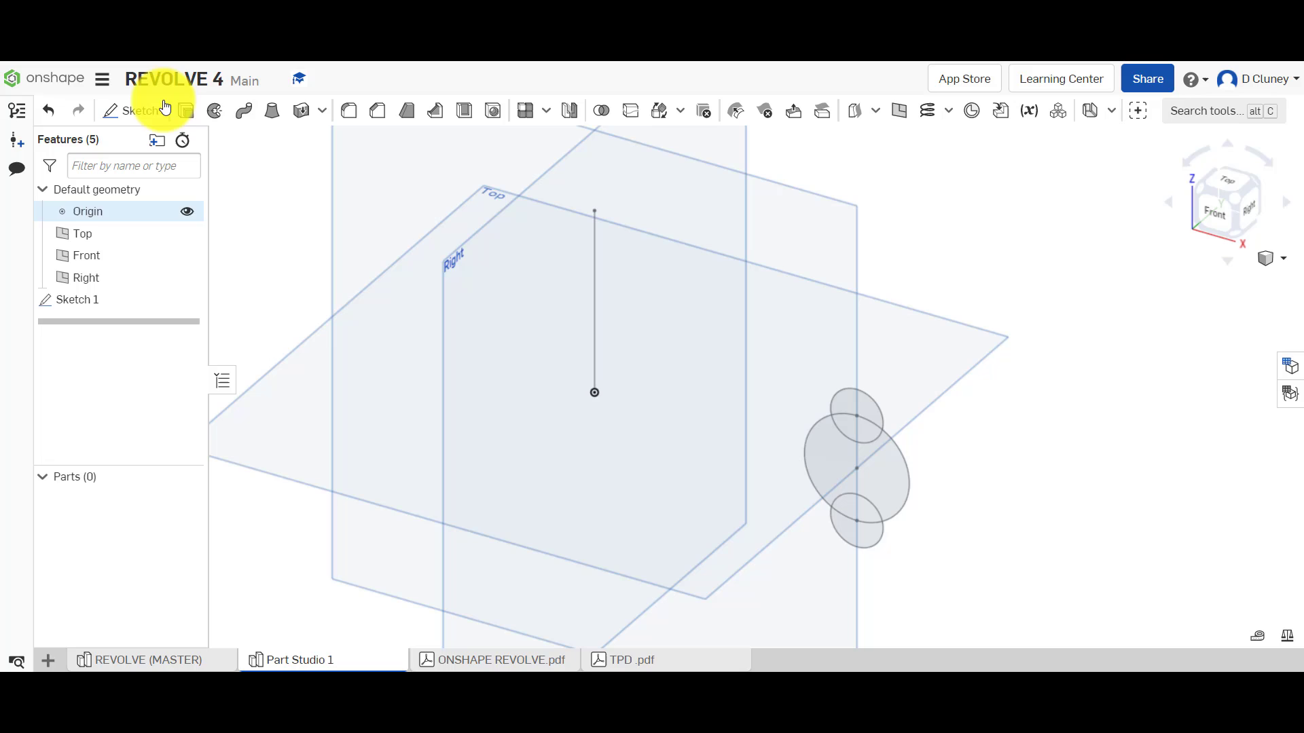
pyautogui.click(215, 111)
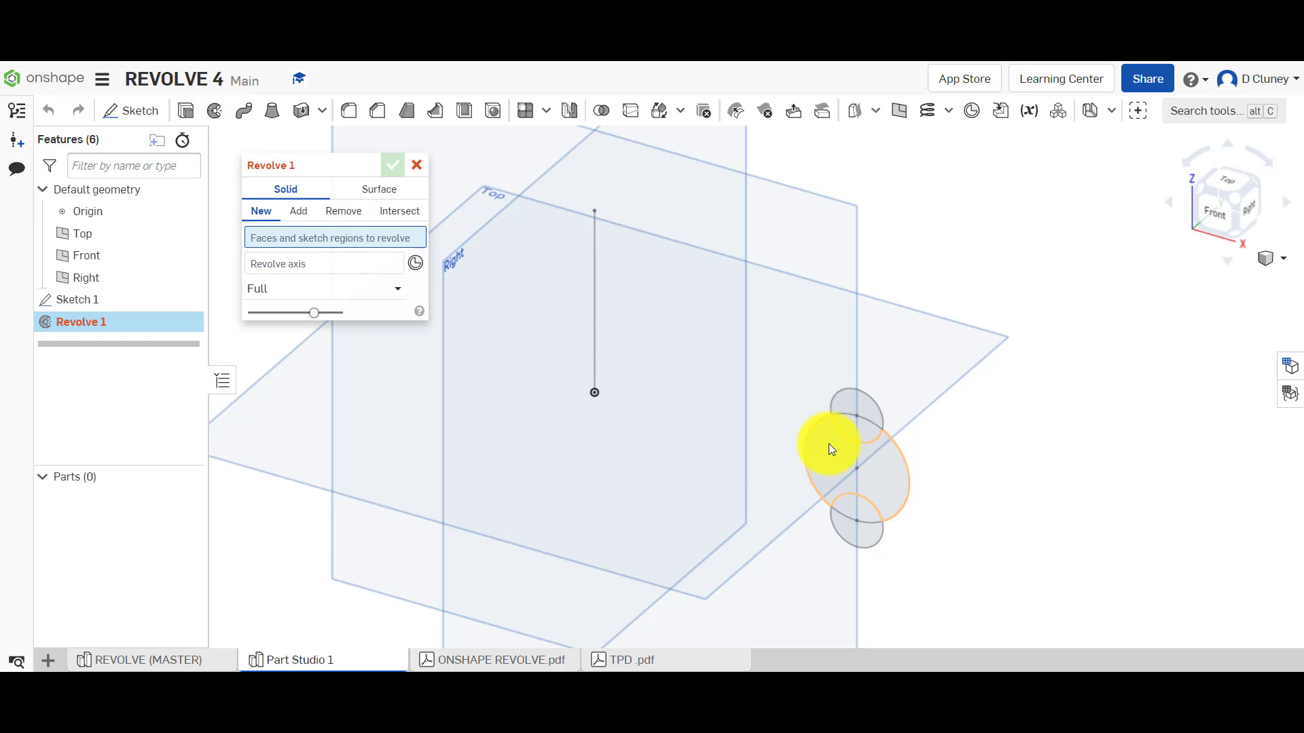
pyautogui.click(853, 463)
pyautogui.click(860, 437)
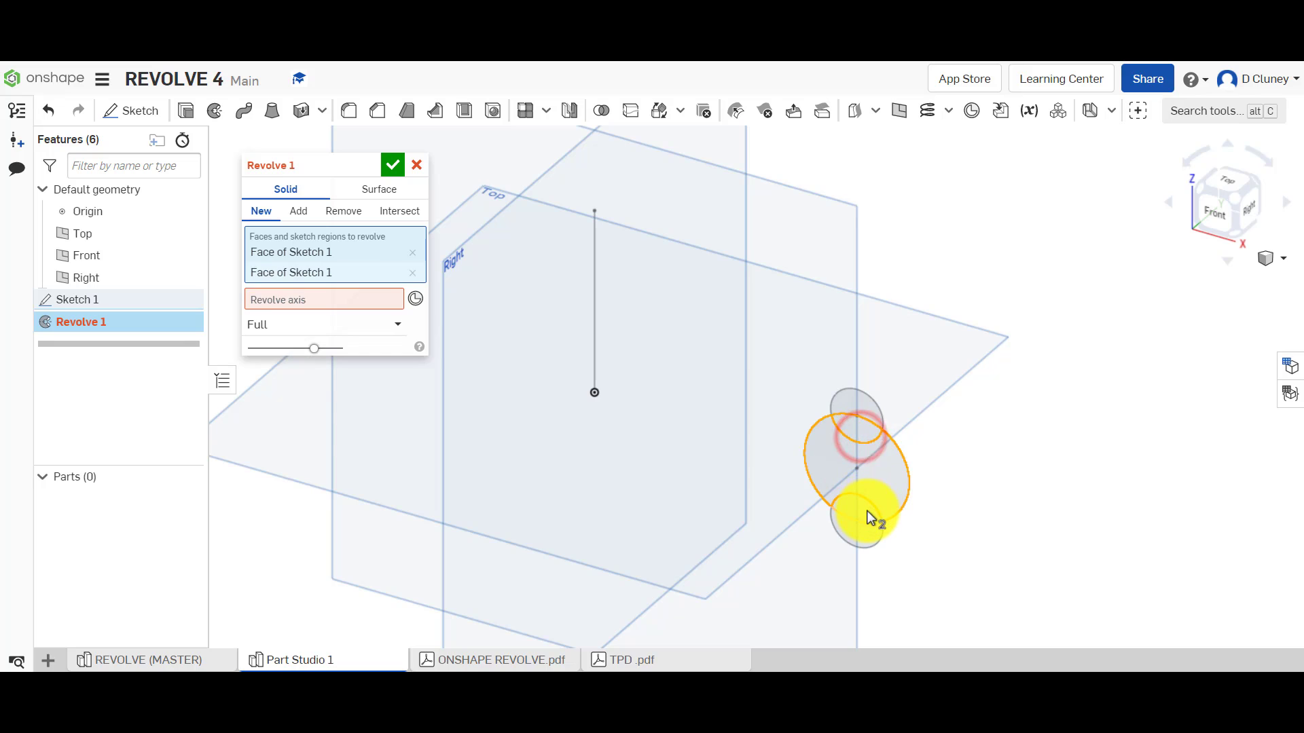
pyautogui.click(866, 510)
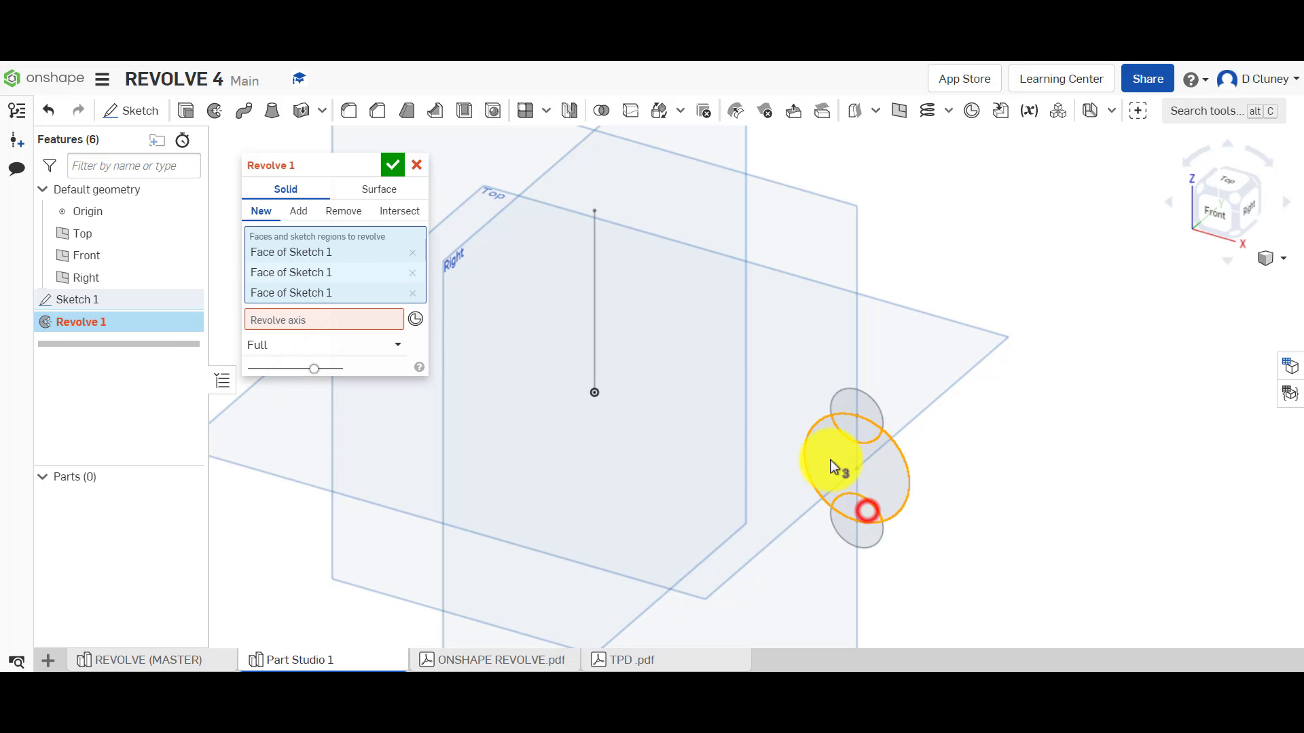
pyautogui.click(332, 325)
pyautogui.click(595, 312)
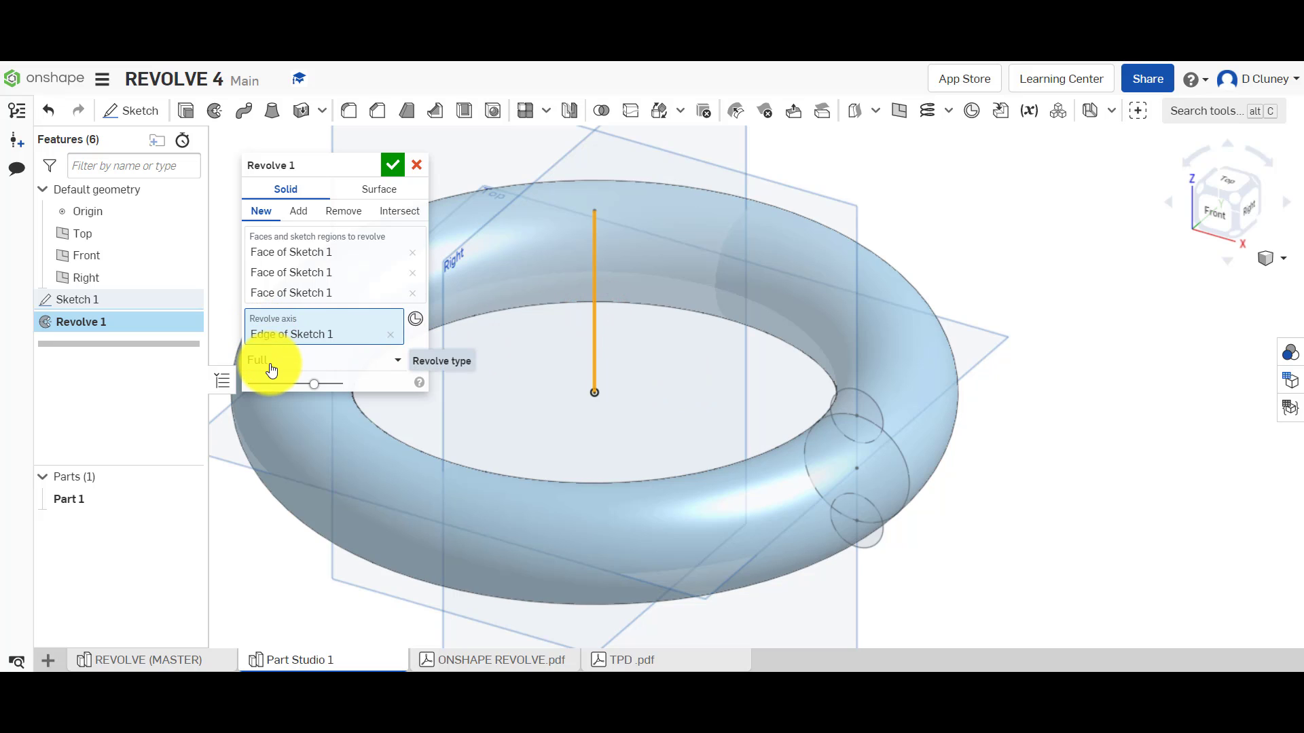
pyautogui.click(392, 166)
pyautogui.scroll(-3, 296, 232)
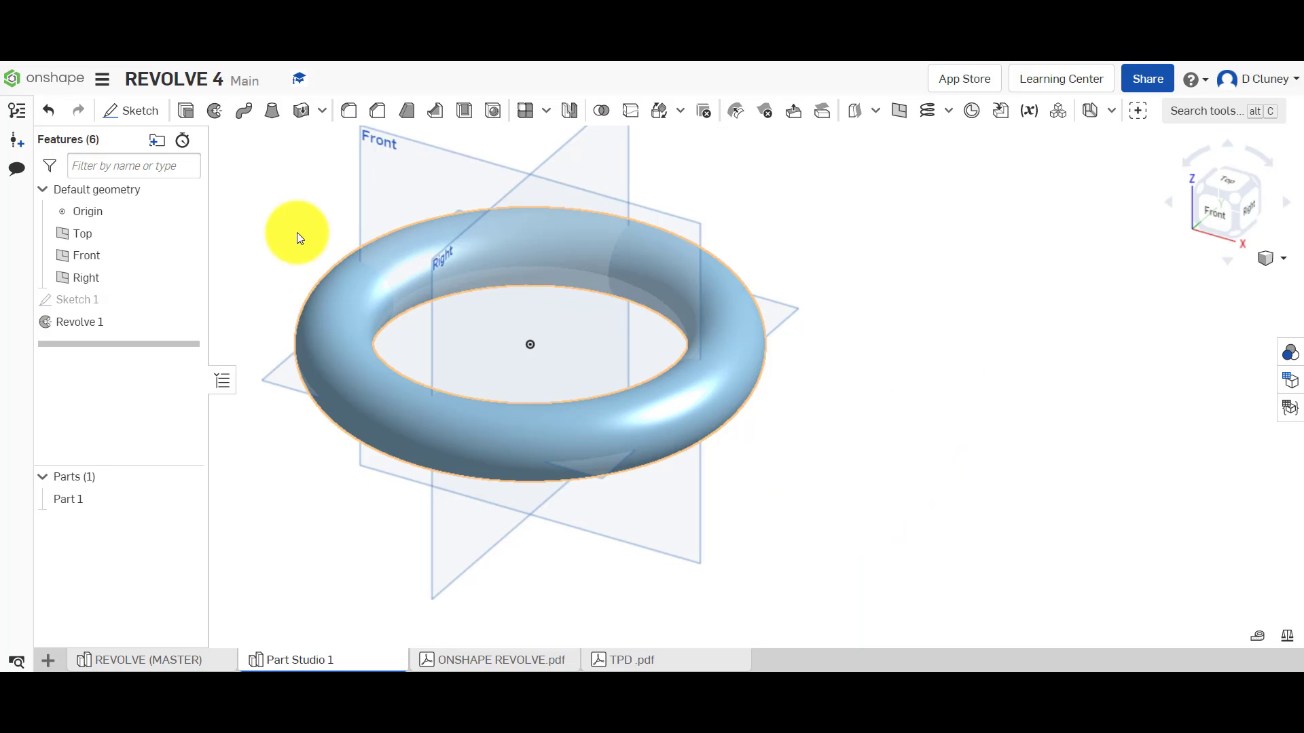
pyautogui.press('f')
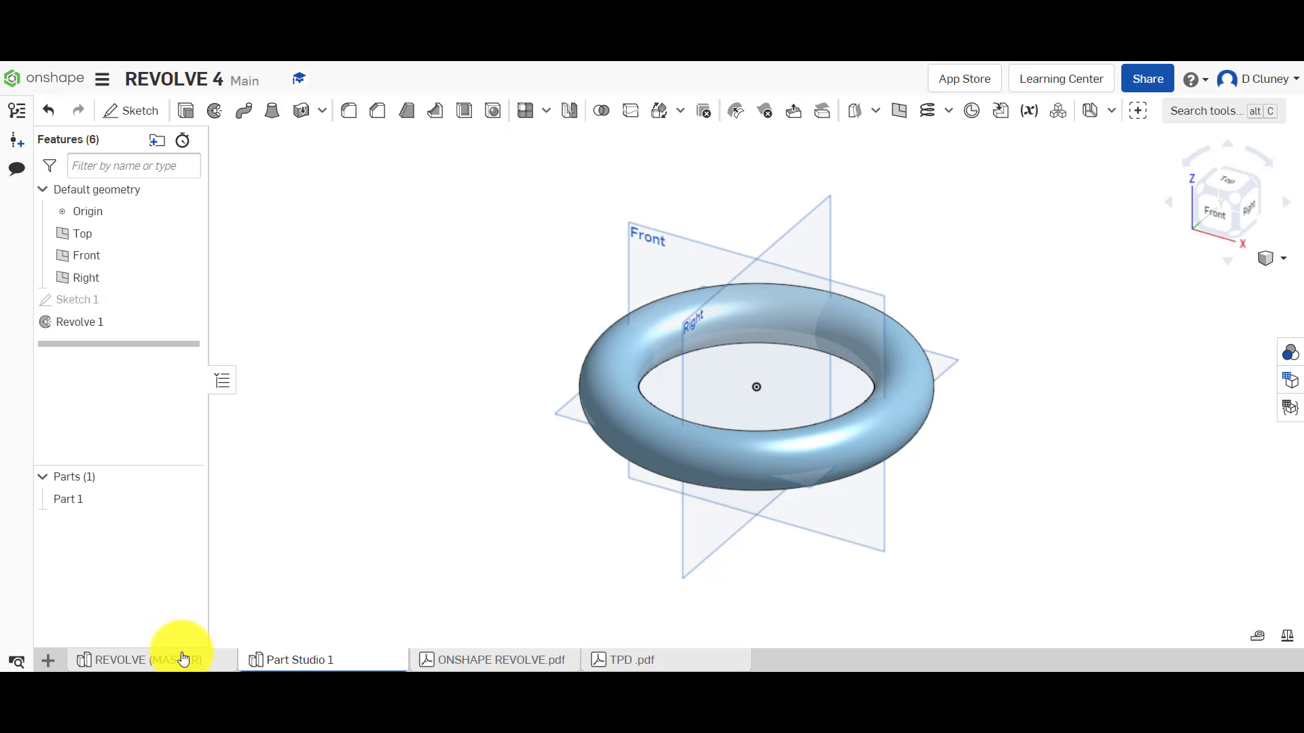
# Show Sketch 1 again on the torus in Part Studio 1
pyautogui.click(189, 300)
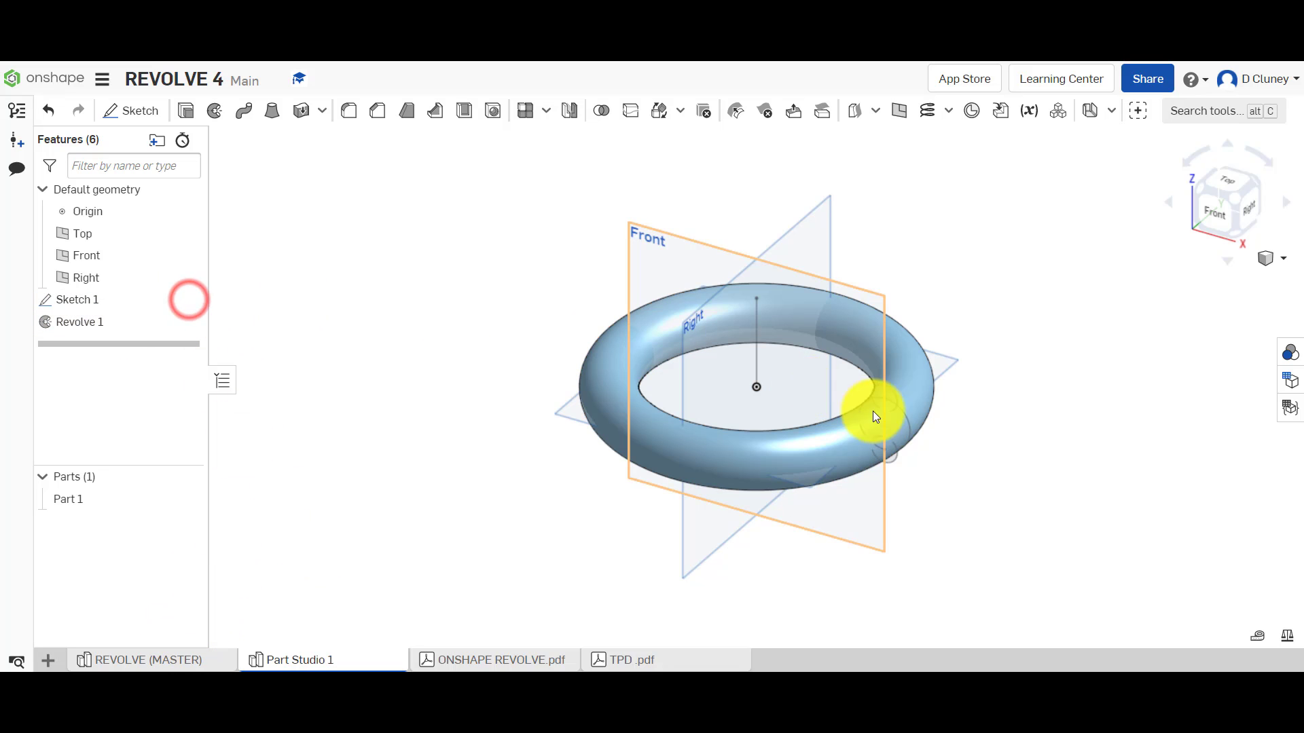
pyautogui.scroll(-3, 927, 433)
pyautogui.scroll(6, 927, 433)
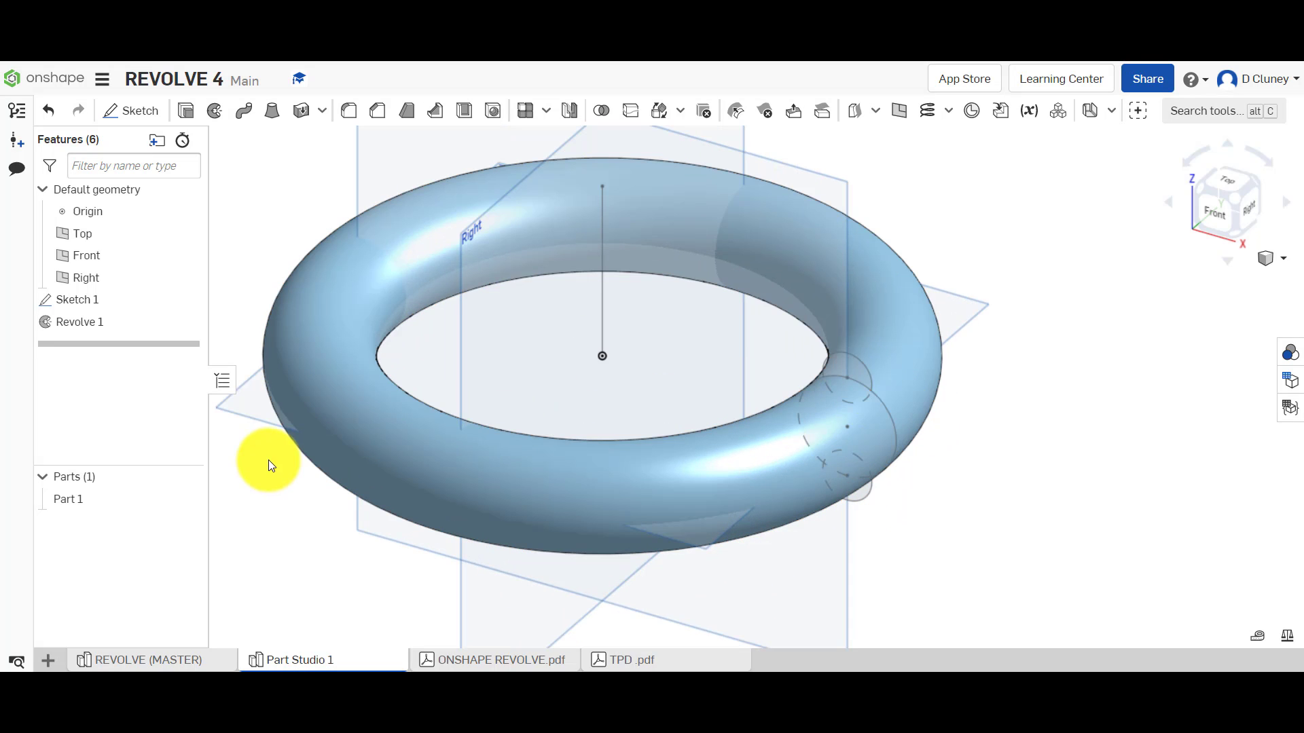
# Roll the master forward to 180 ONE DIRECTION and review that revolve's settings without changes
pyautogui.click(191, 660)
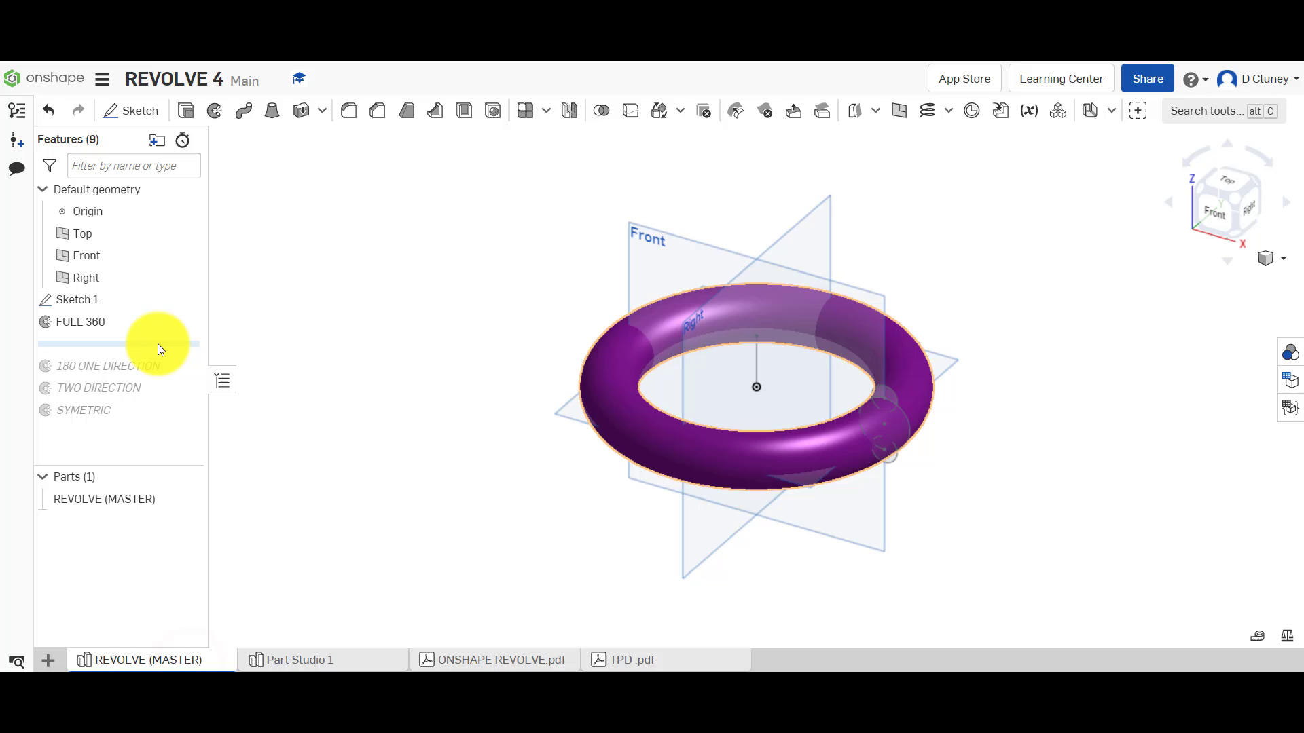
pyautogui.moveTo(165, 360); pyautogui.dragTo(166, 373)
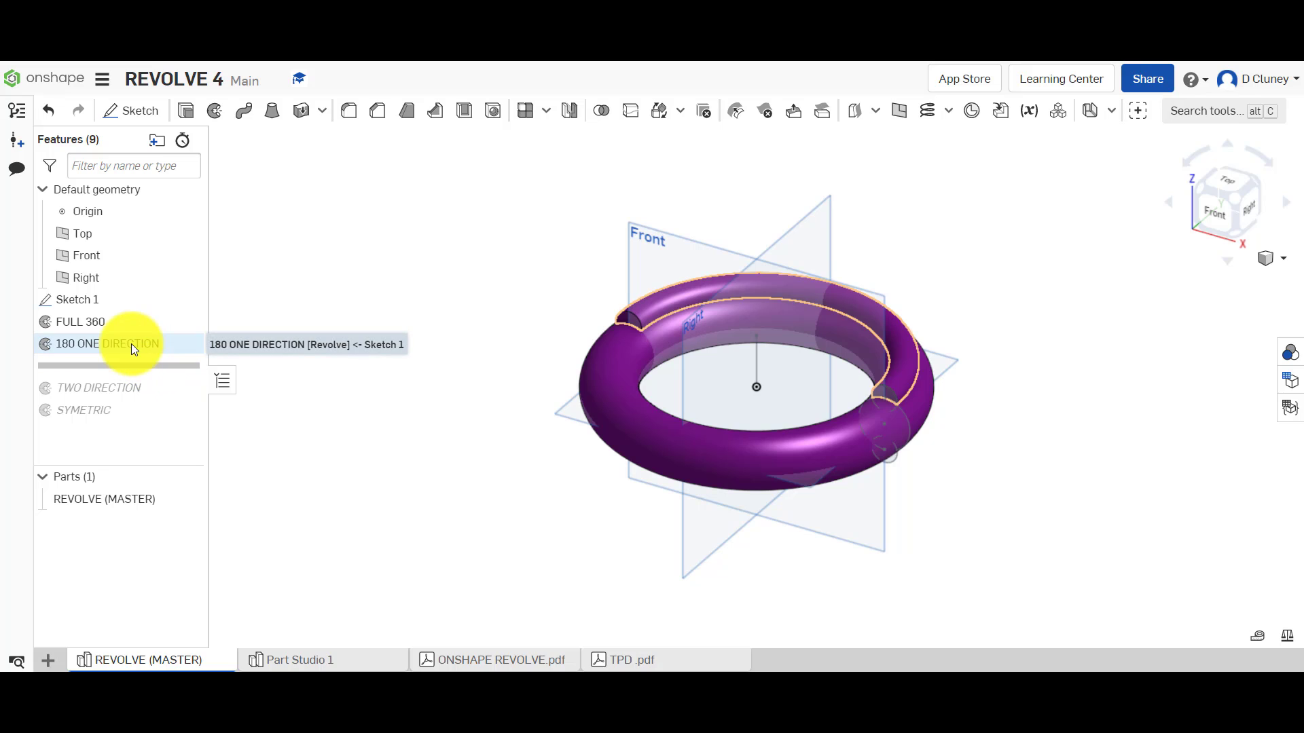
pyautogui.rightClick(168, 373)
pyautogui.click(169, 371)
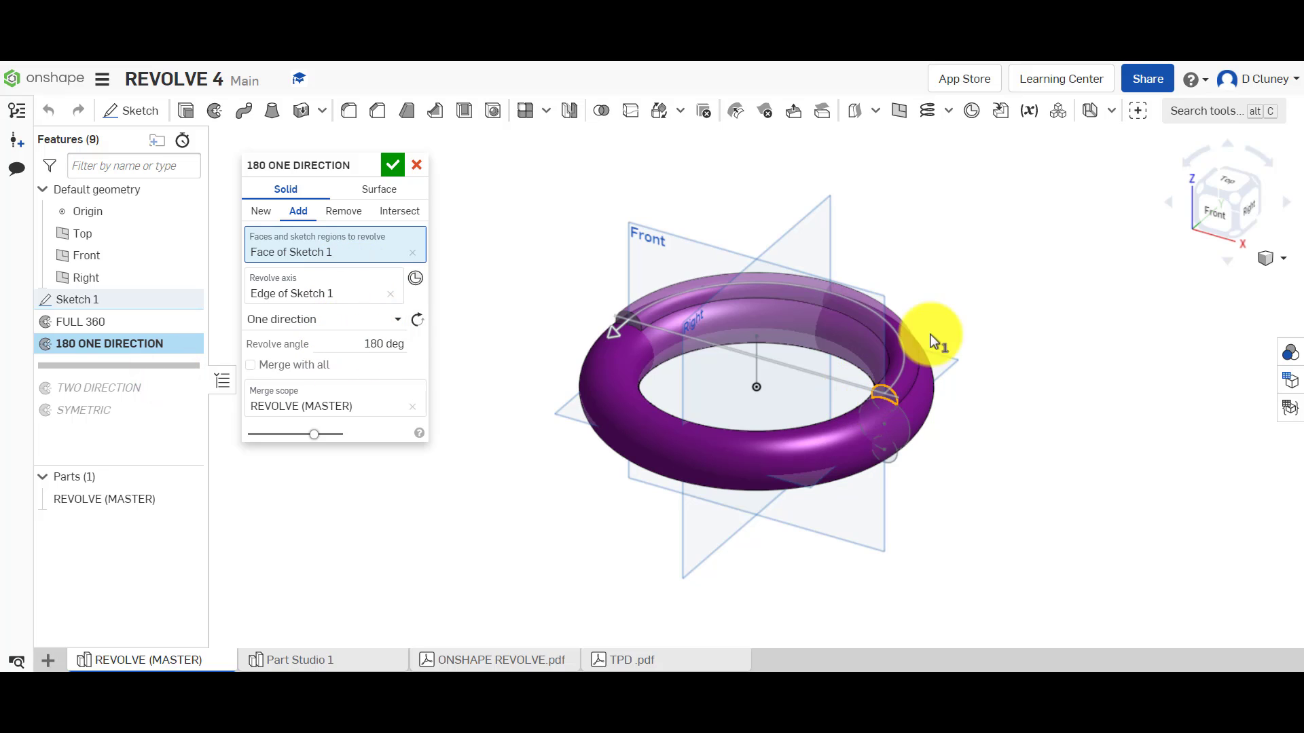
pyautogui.click(423, 167)
# Start Revolve 2 on the sketch profile about the vertical line, one direction at 180°
pyautogui.click(305, 656)
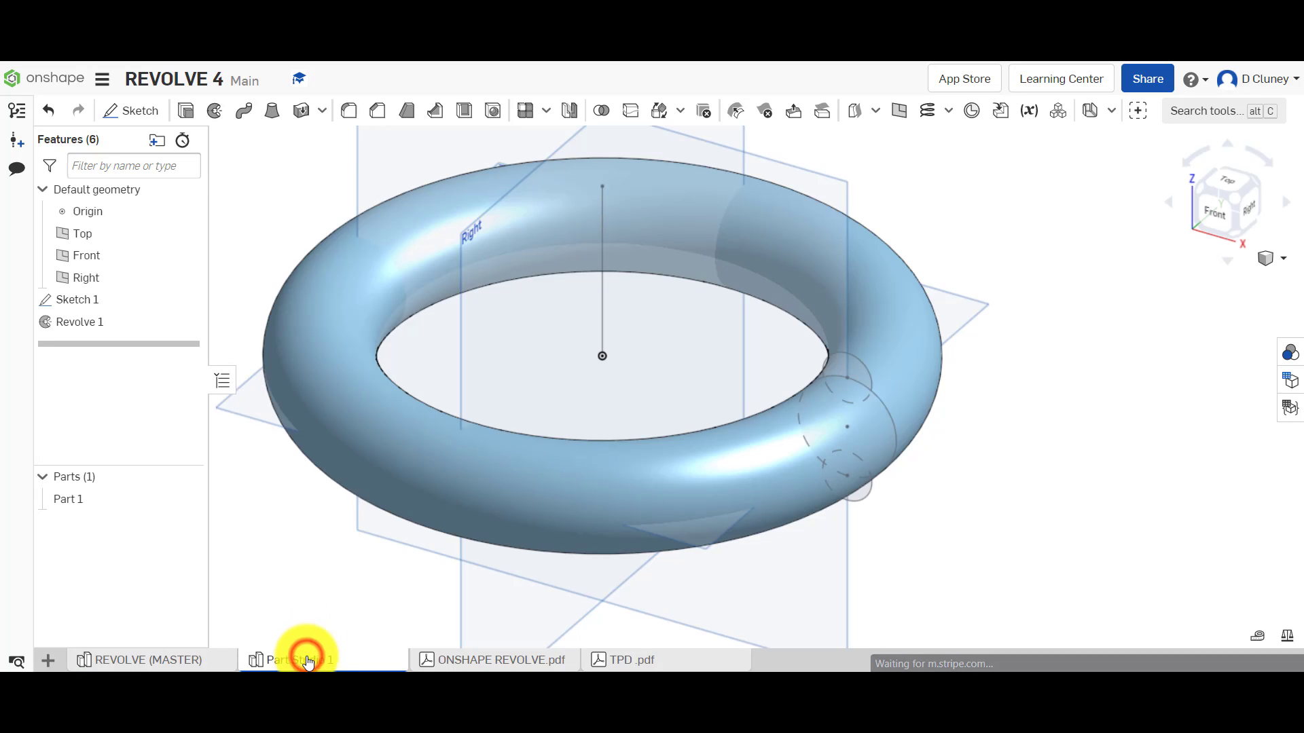
pyautogui.click(218, 114)
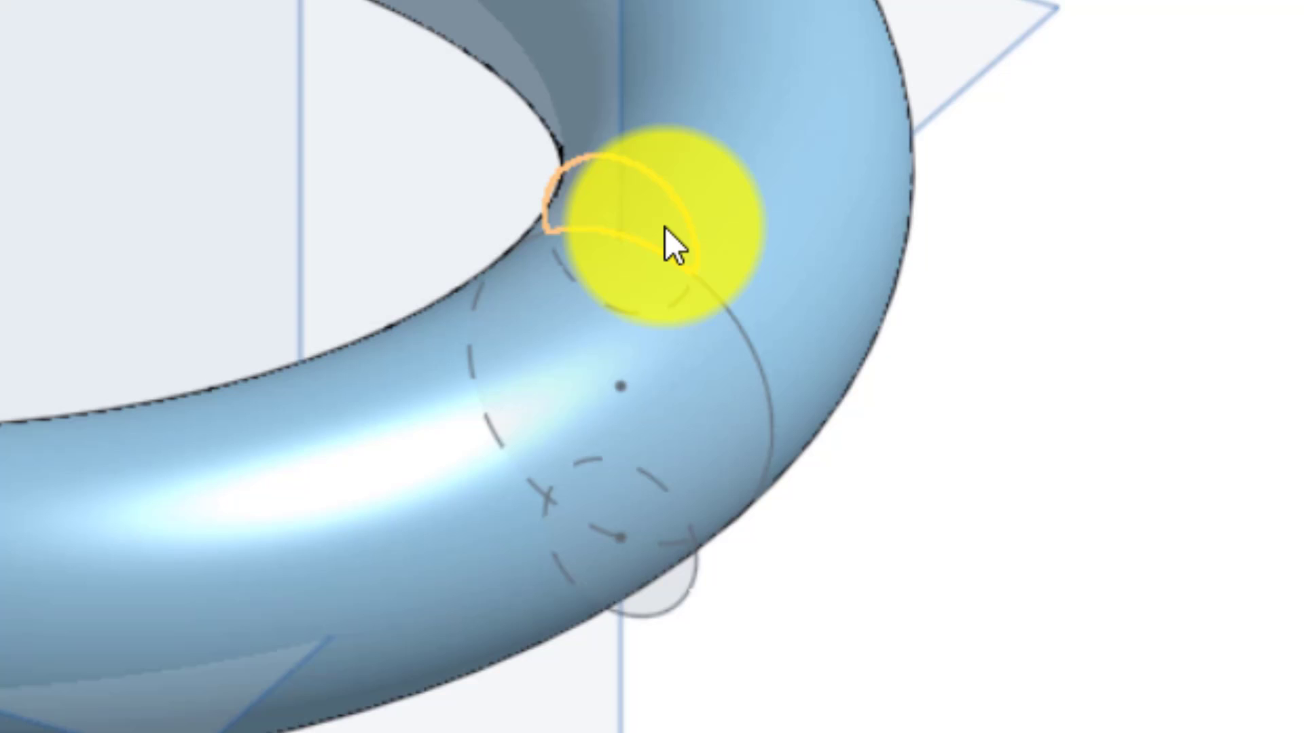
pyautogui.click(665, 227)
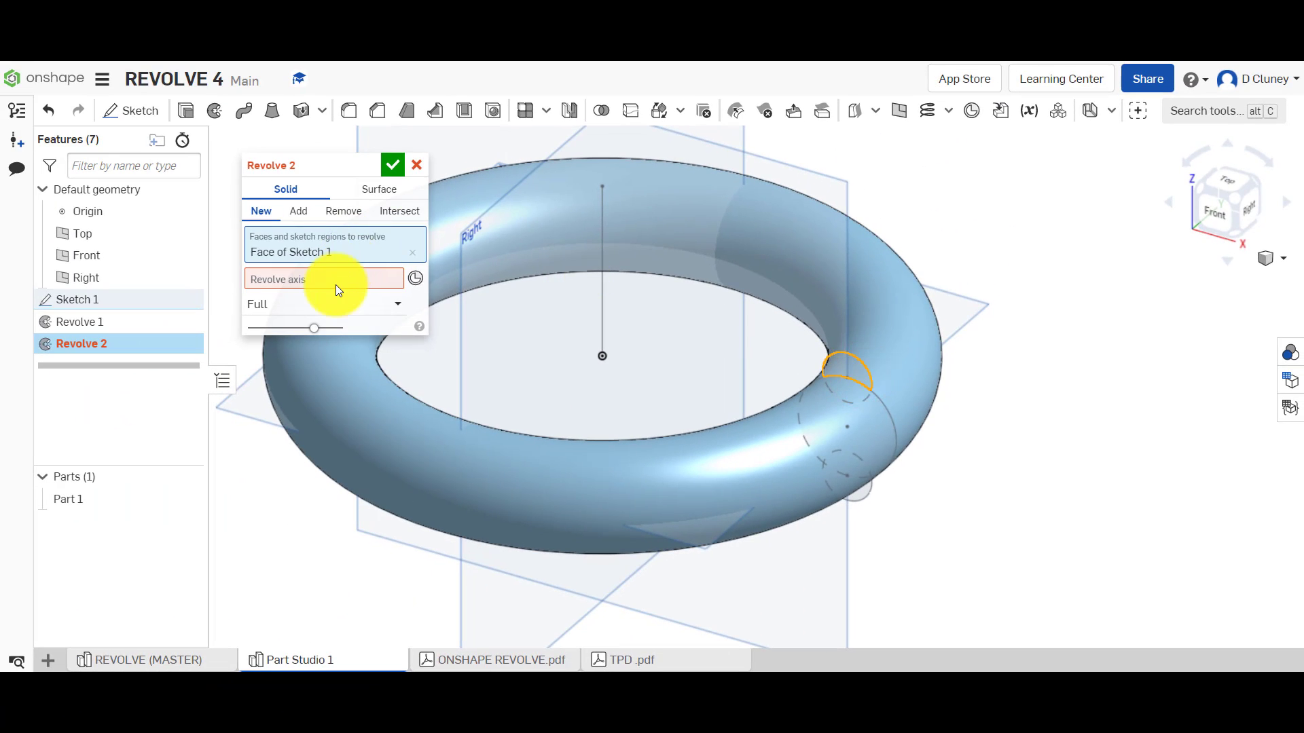
pyautogui.click(335, 284)
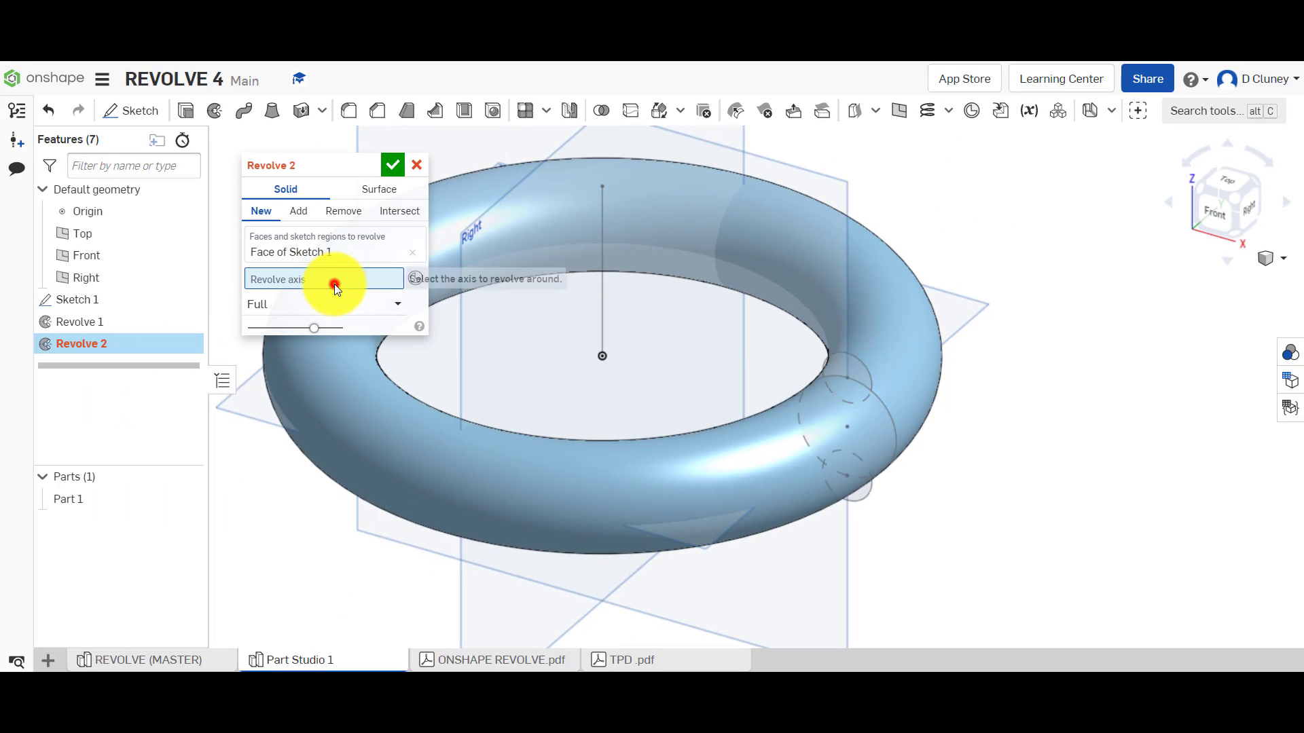
pyautogui.click(604, 299)
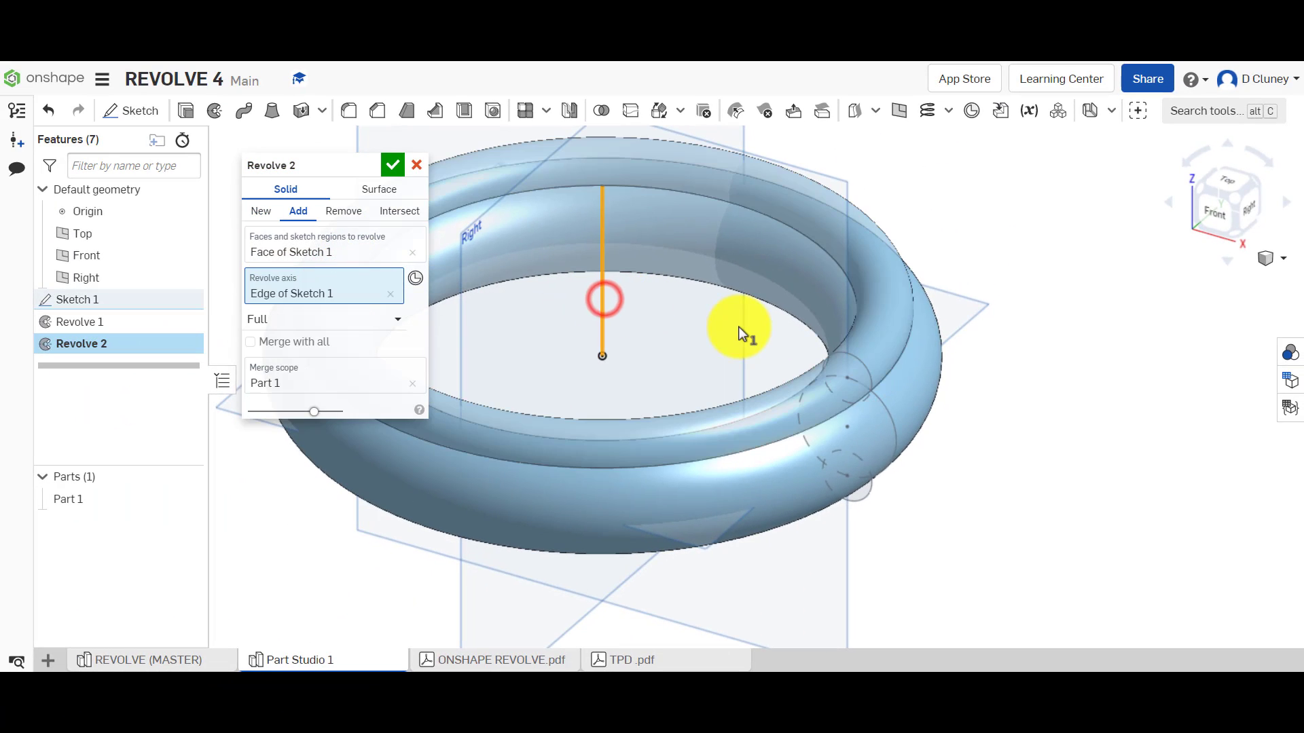
pyautogui.click(339, 322)
pyautogui.click(337, 367)
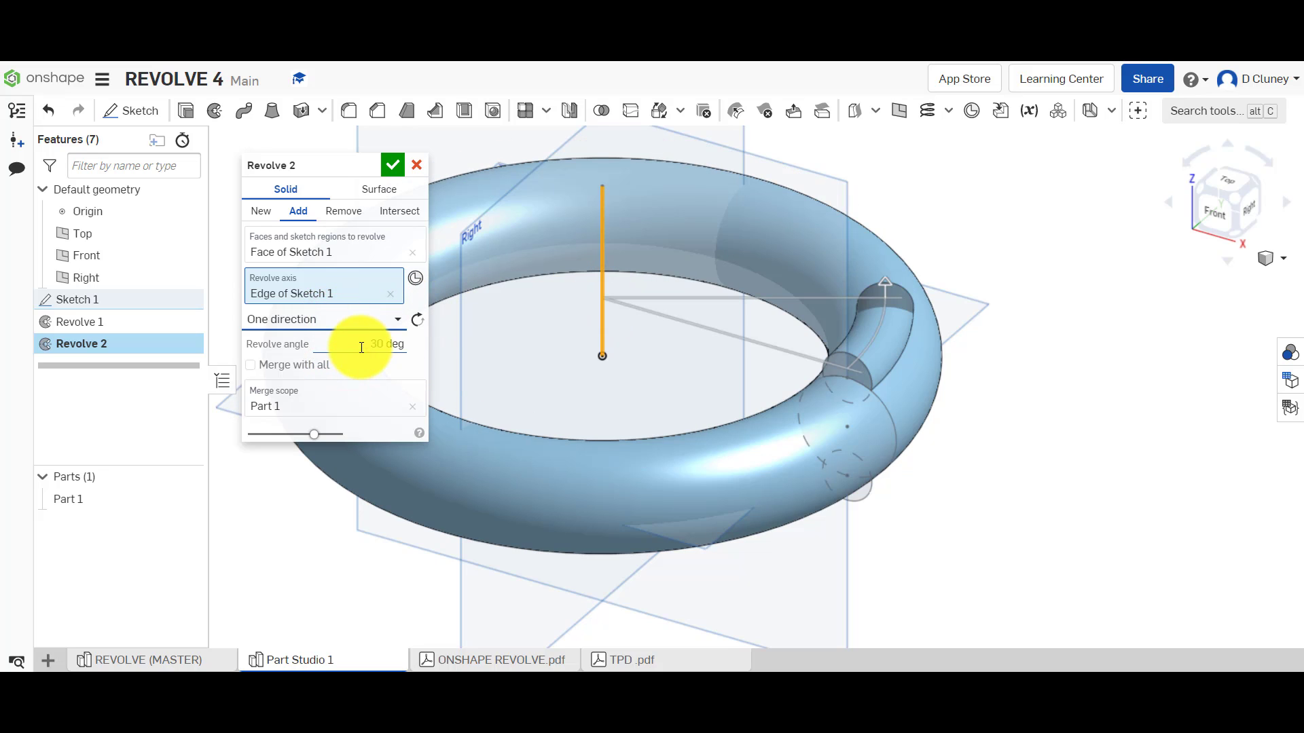
pyautogui.click(361, 347)
pyautogui.write('180')
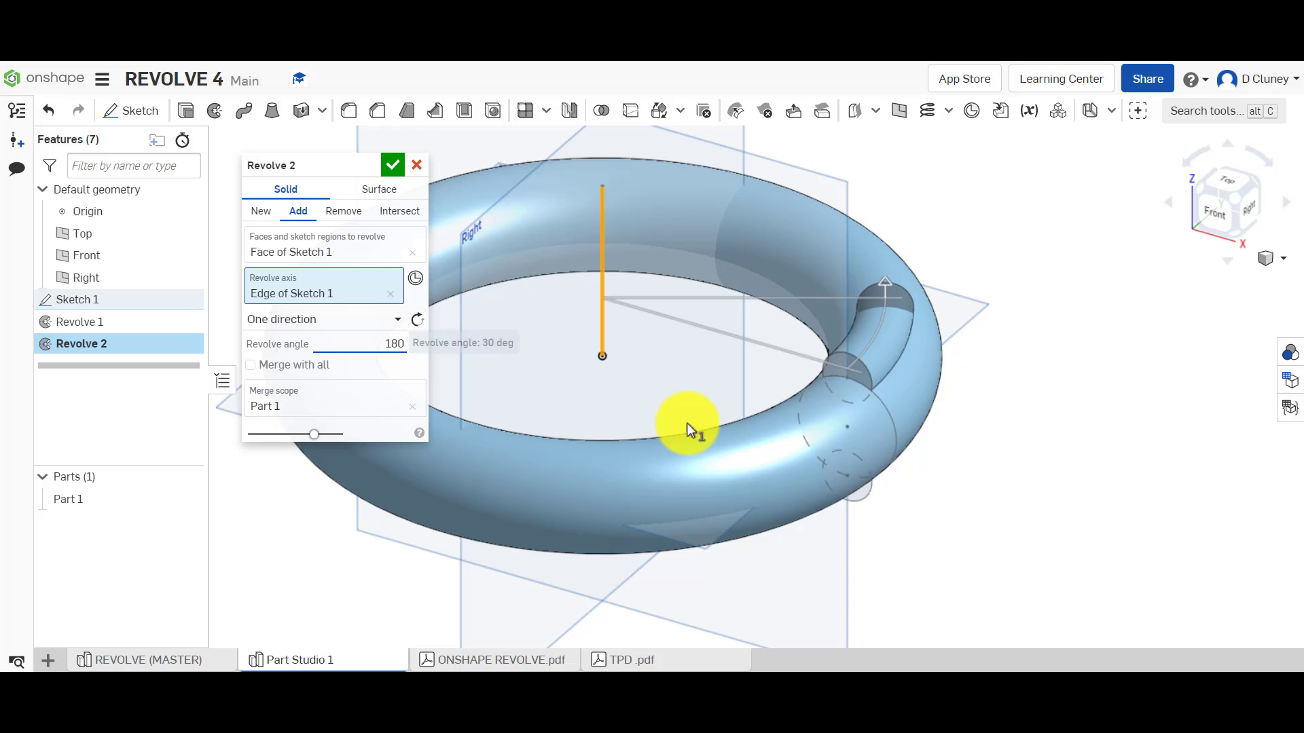
pyautogui.press('Return')
pyautogui.scroll(-3, 671, 376)
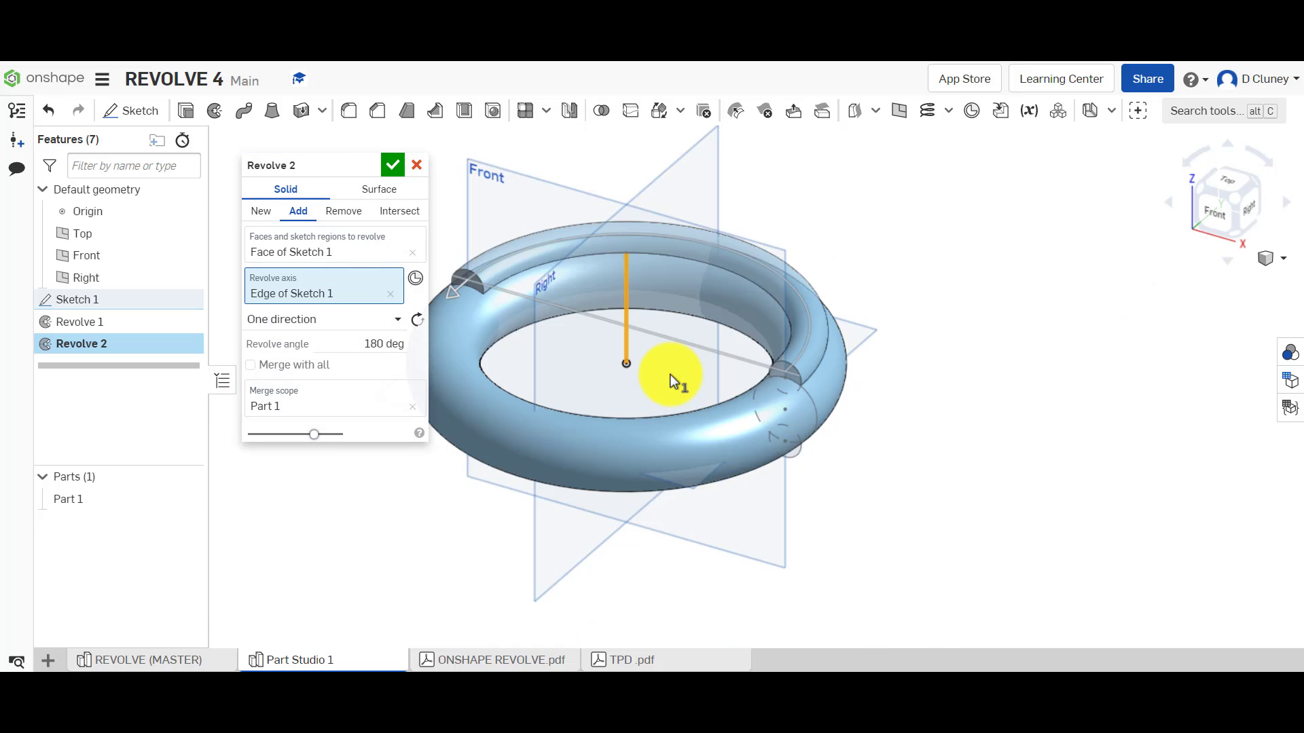
pyautogui.scroll(-3, 611, 333)
pyautogui.scroll(4, 564, 308)
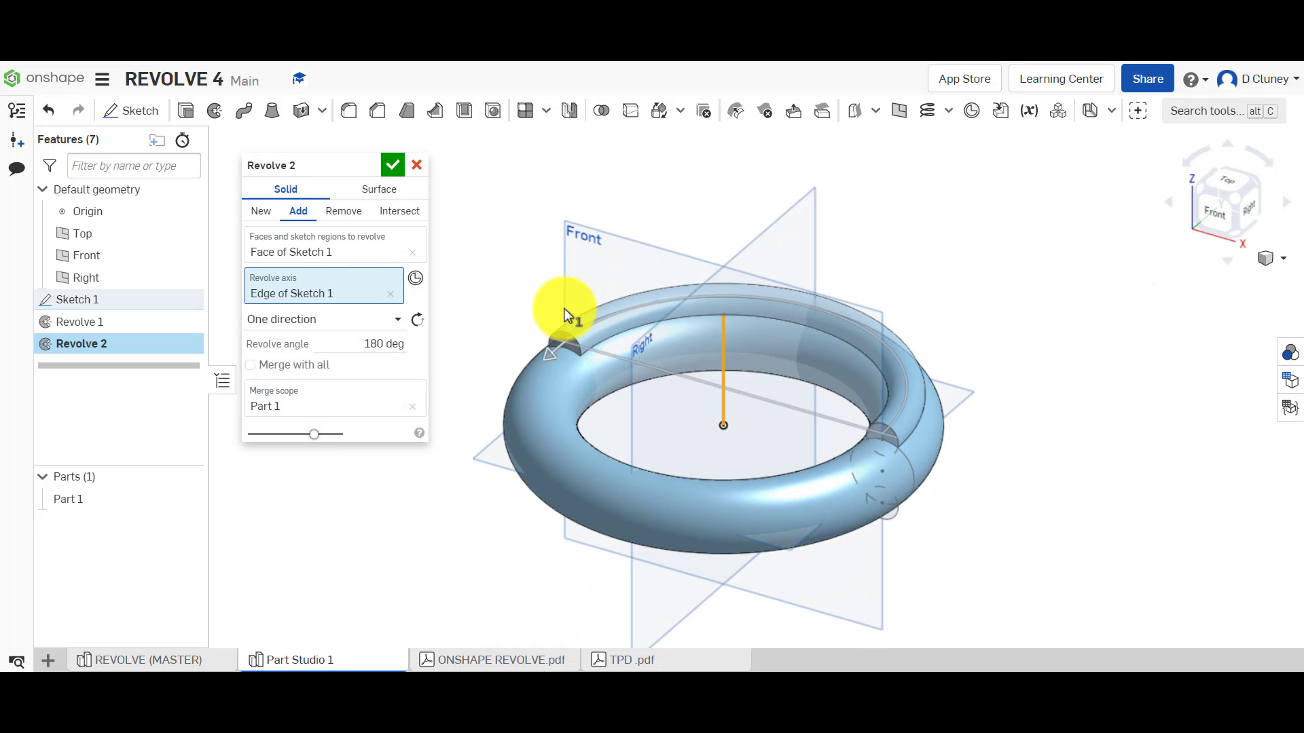
# Keep the original direction, set the operation to Add into Part 1, and confirm Revolve 2
pyautogui.click(420, 318)
pyautogui.click(420, 318)
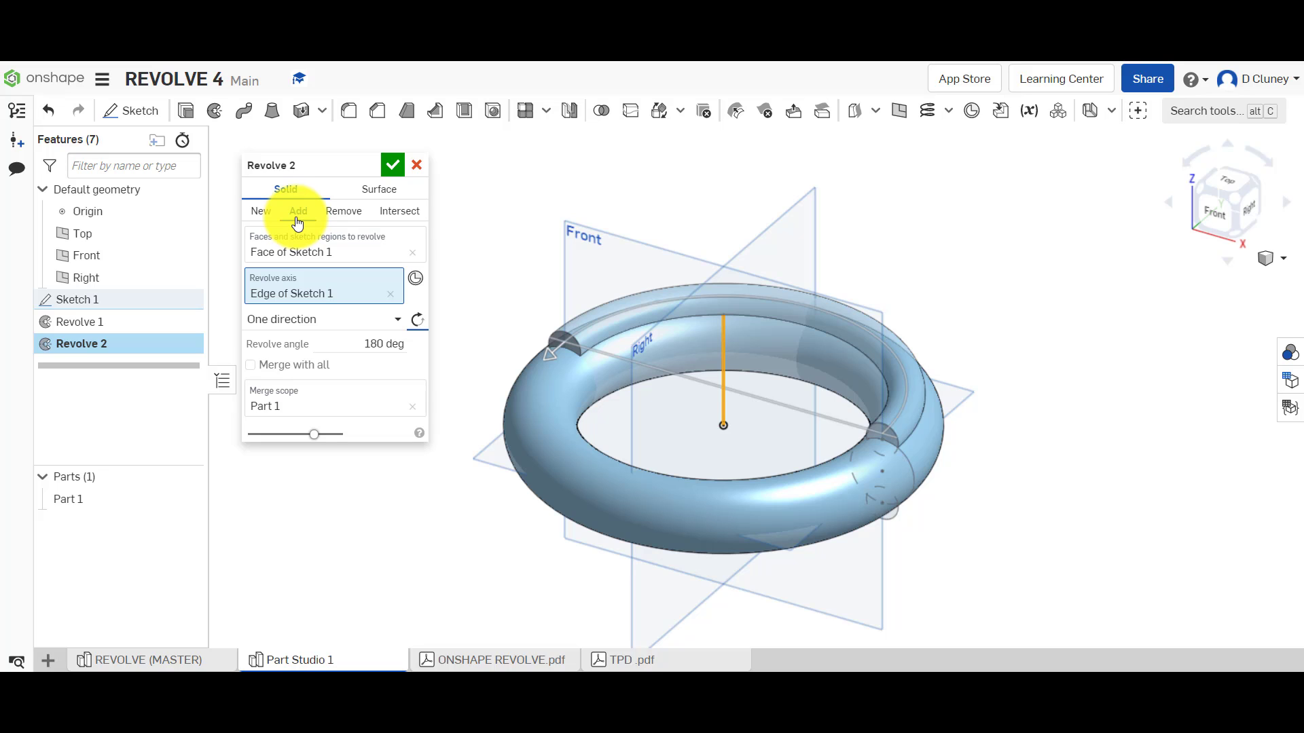
pyautogui.click(263, 210)
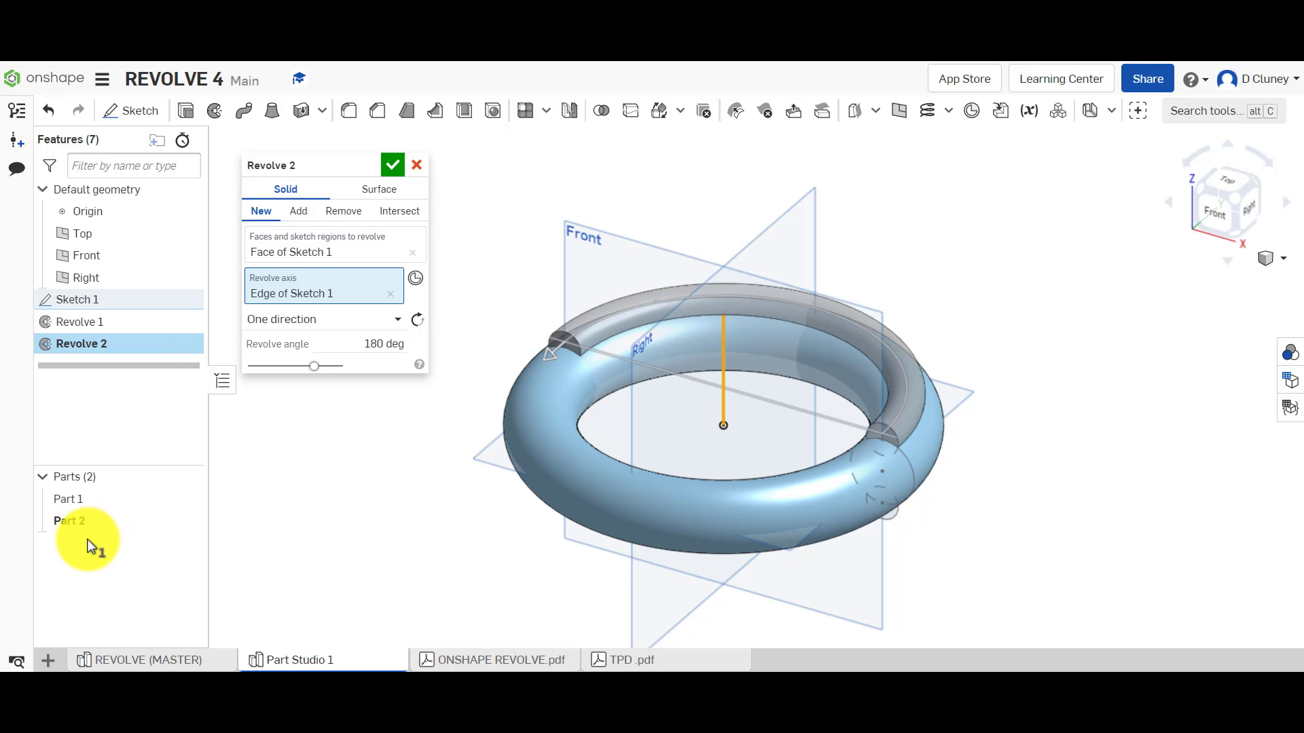
pyautogui.click(295, 216)
pyautogui.click(338, 215)
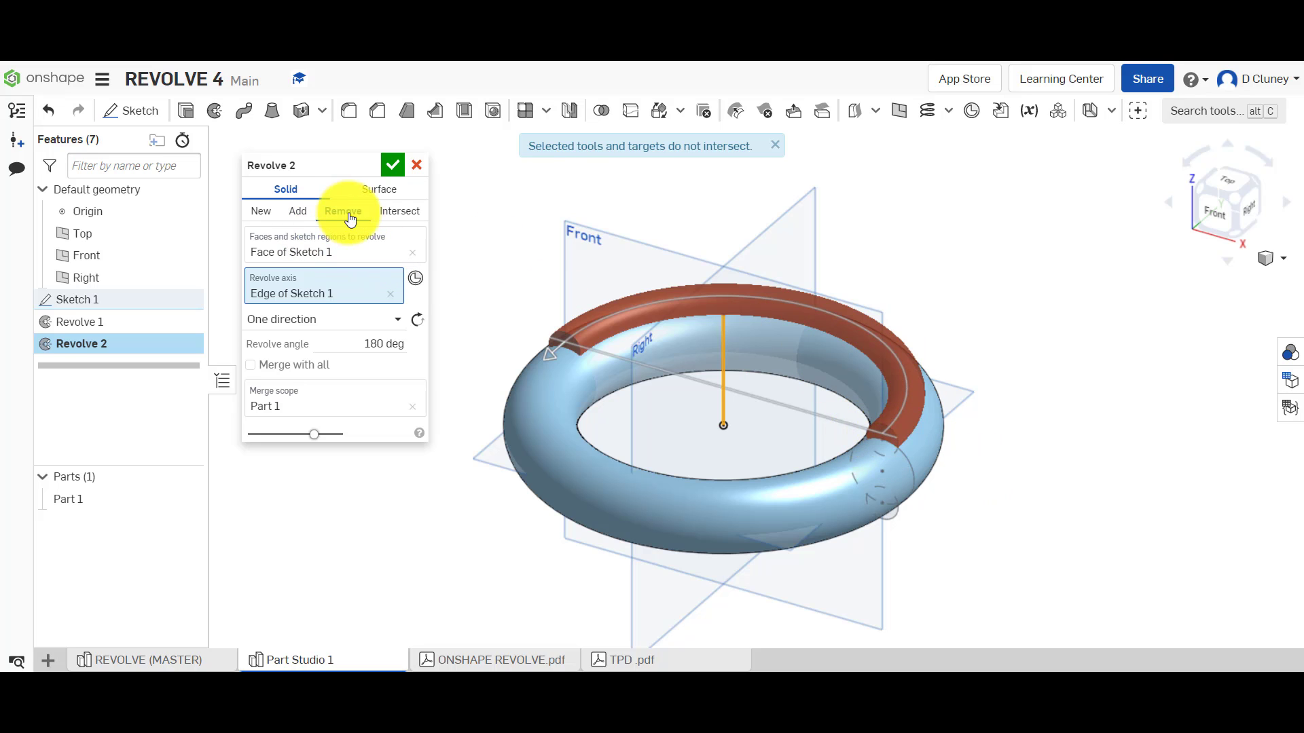
pyautogui.click(389, 212)
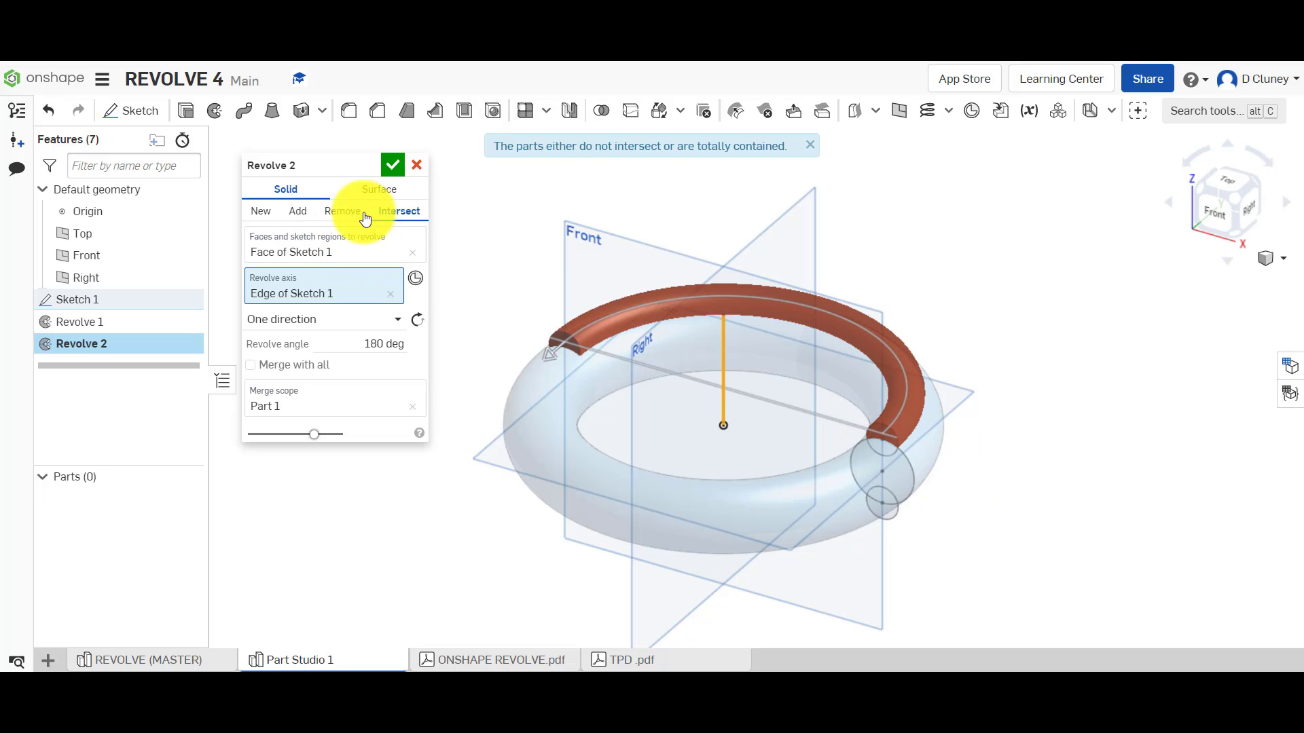
pyautogui.click(299, 212)
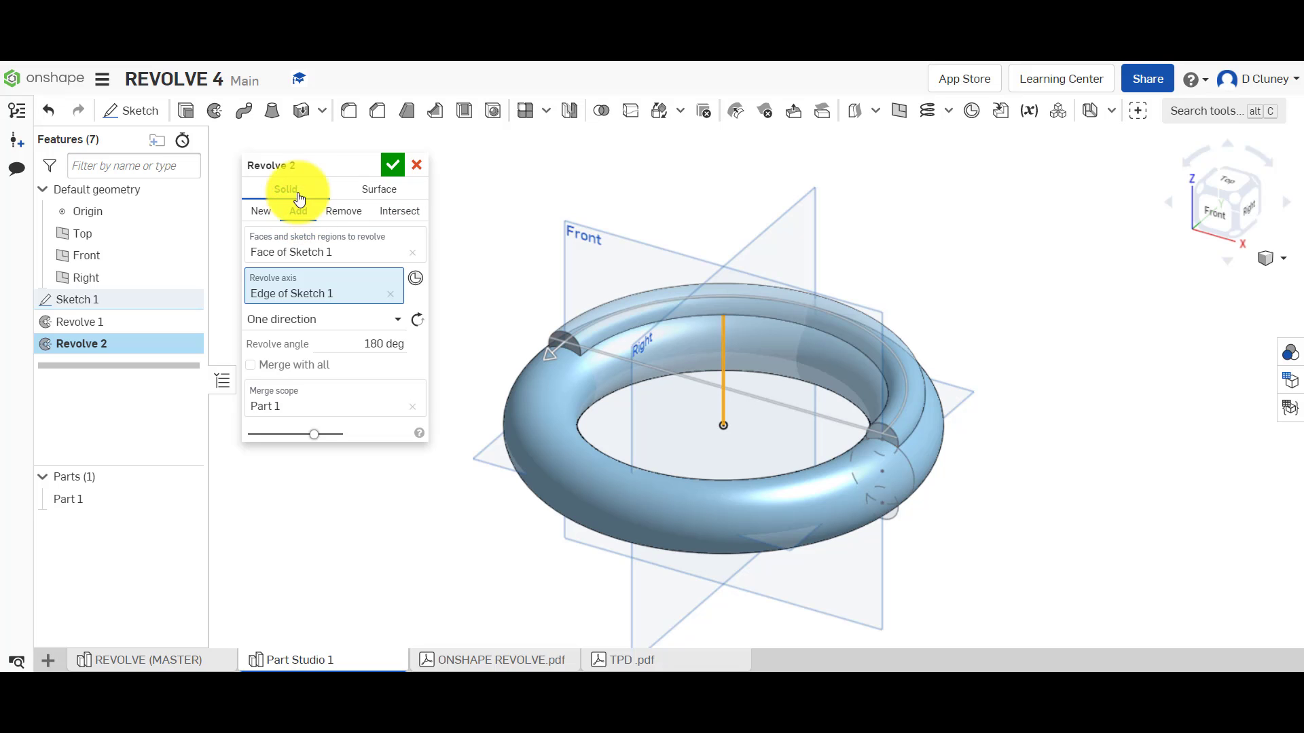
pyautogui.click(392, 165)
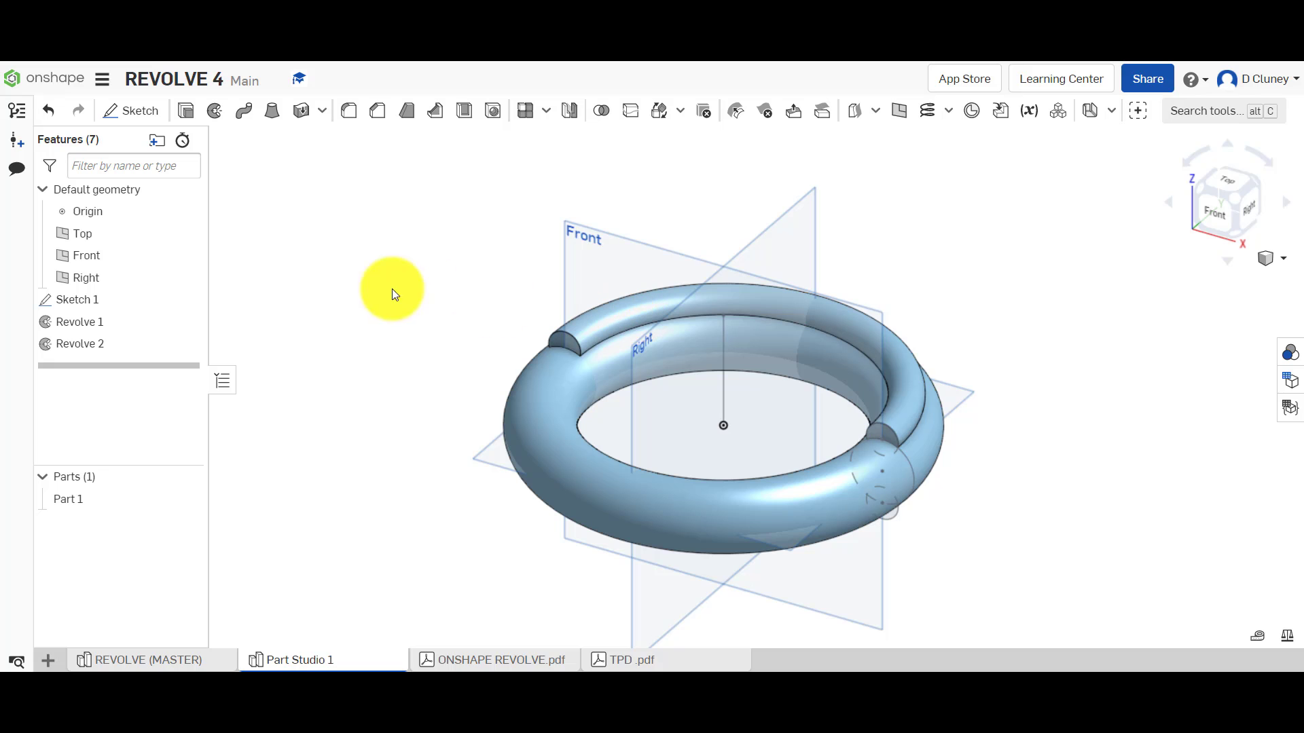
# Roll the REVOLVE (MASTER) history forward to TWO DIRECTION and open it for editing
pyautogui.click(161, 665)
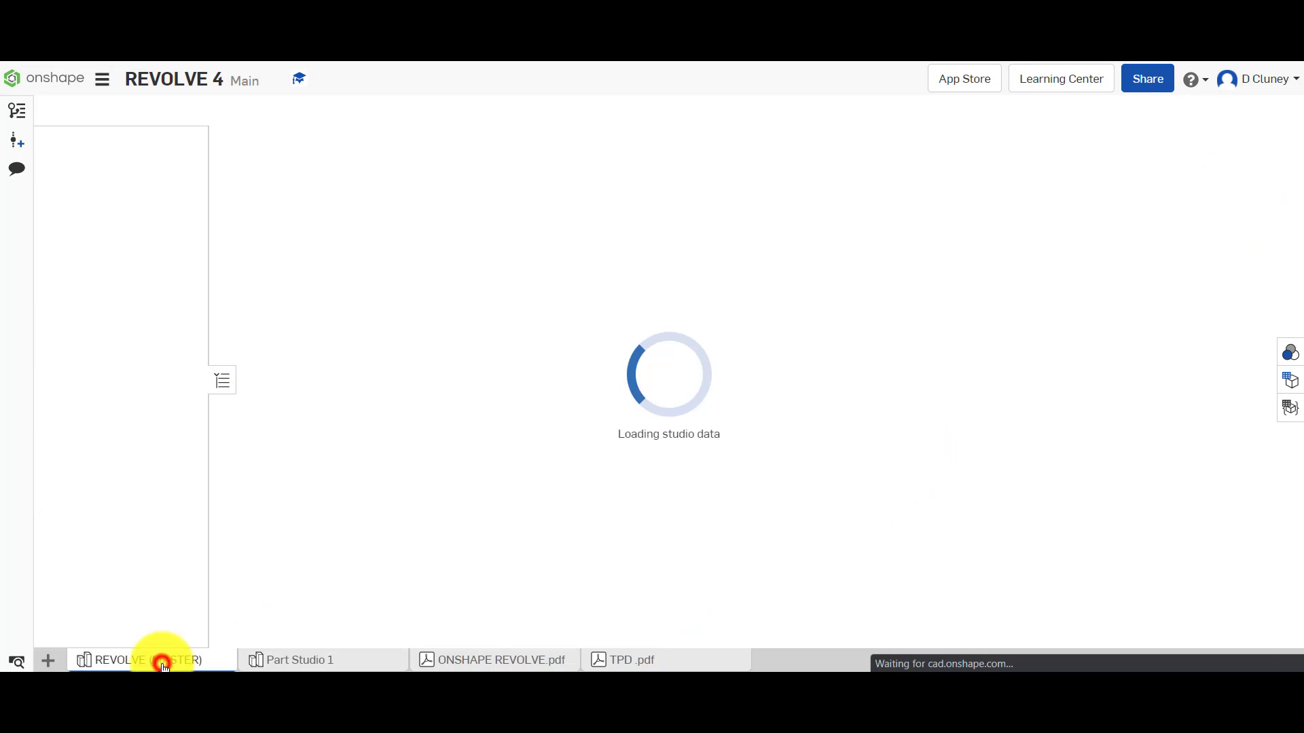
pyautogui.moveTo(171, 374); pyautogui.dragTo(137, 388)
pyautogui.rightClick(129, 372)
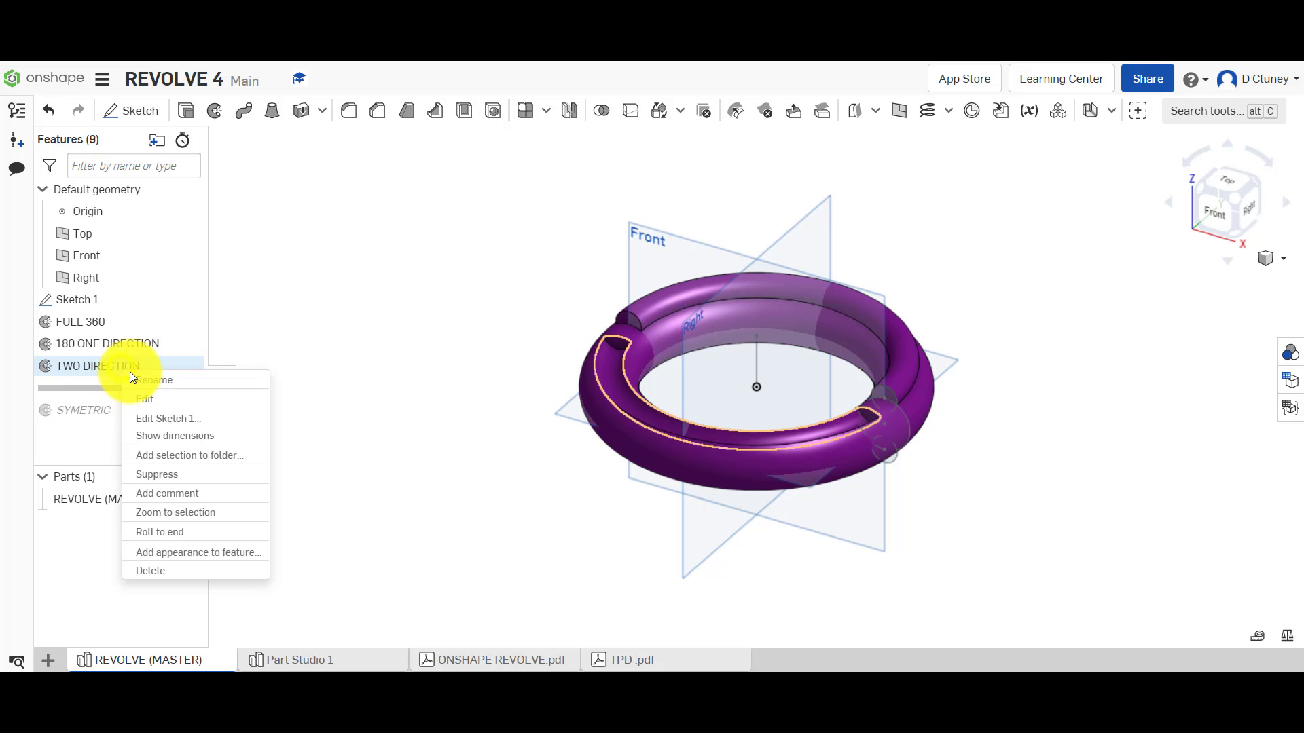
pyautogui.click(156, 400)
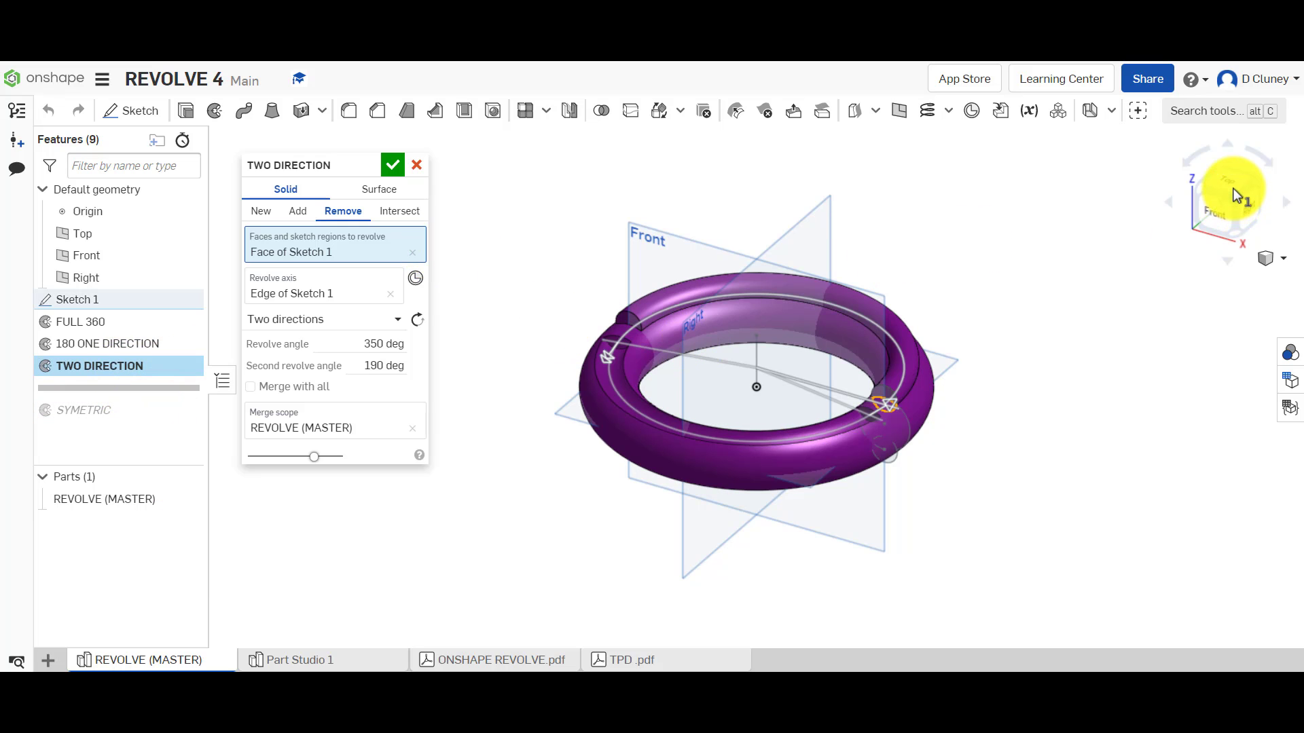
# Review the master's 350° and 190° angles from the Top view, then go back to Part Studio 1
pyautogui.scroll(5, 876, 428)
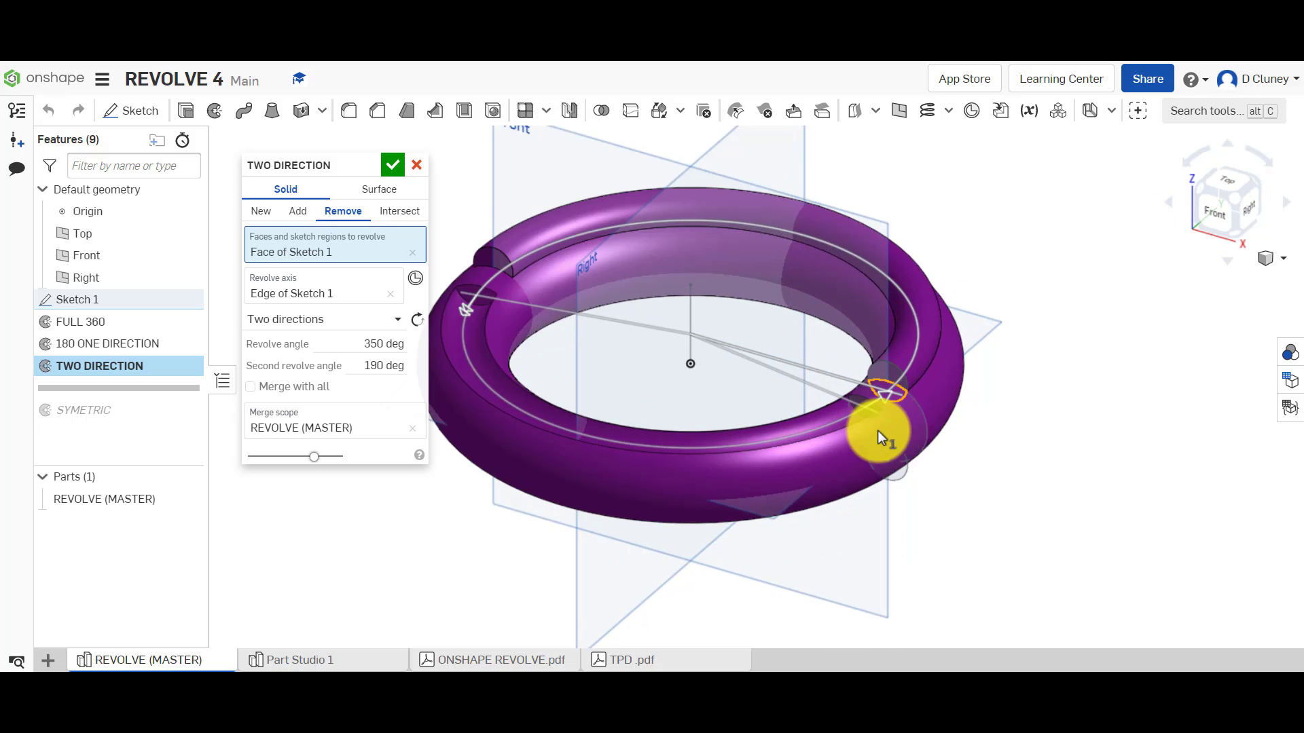
pyautogui.scroll(2, 874, 429)
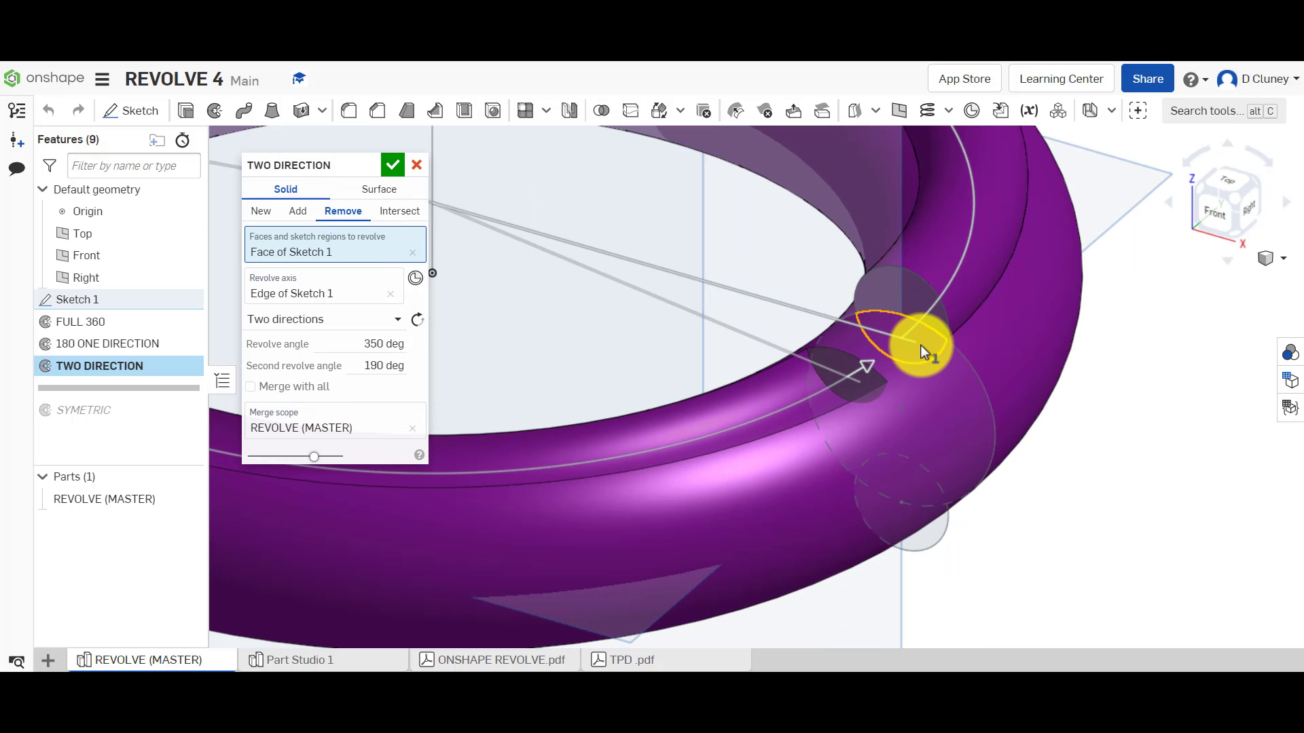
pyautogui.click(1235, 185)
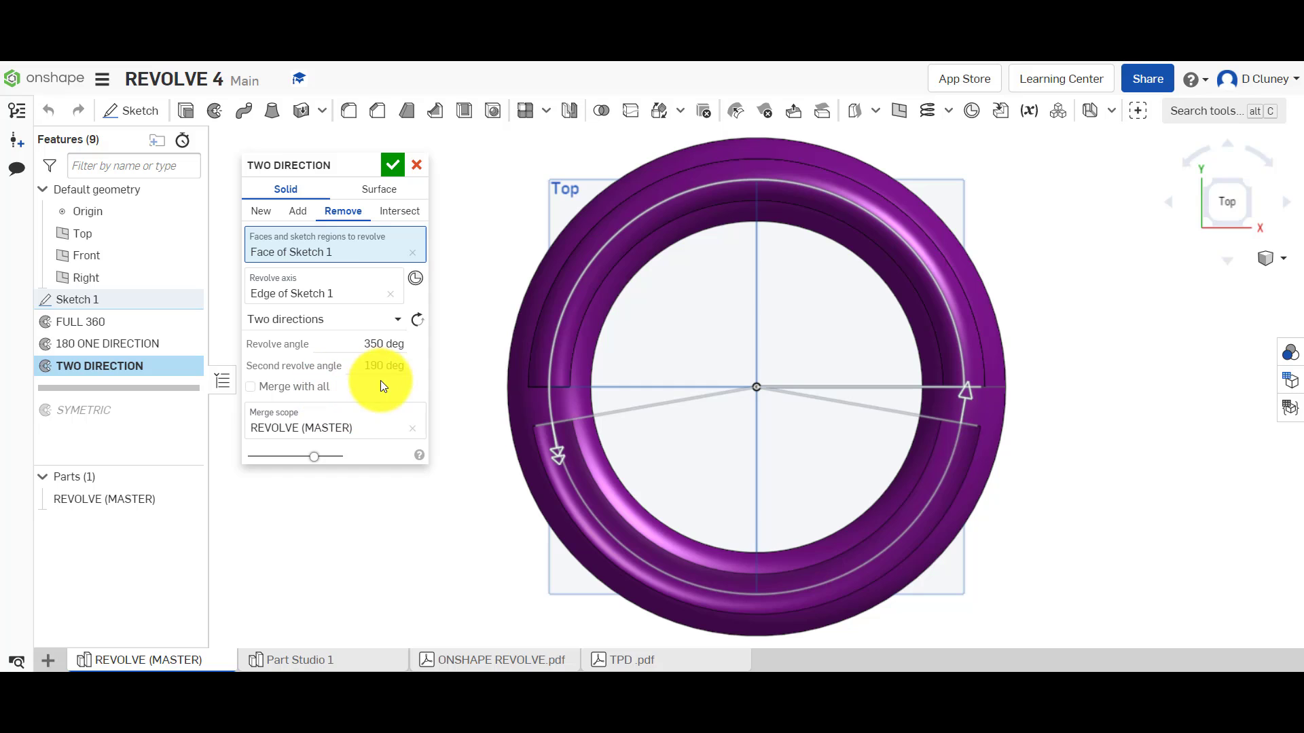
pyautogui.click(274, 660)
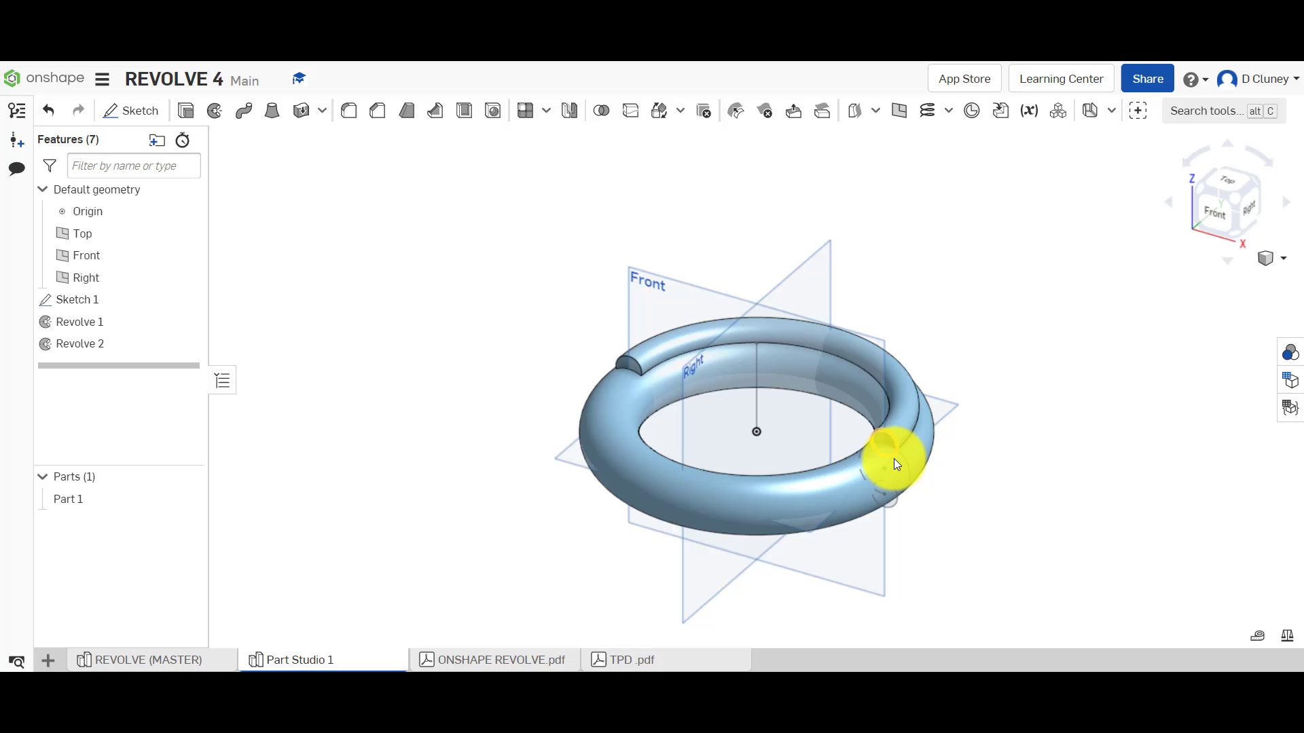
# Start Revolve 3 on the sketch profile, using the vertical sketch line as the axis
pyautogui.scroll(3, 894, 459)
pyautogui.click(219, 113)
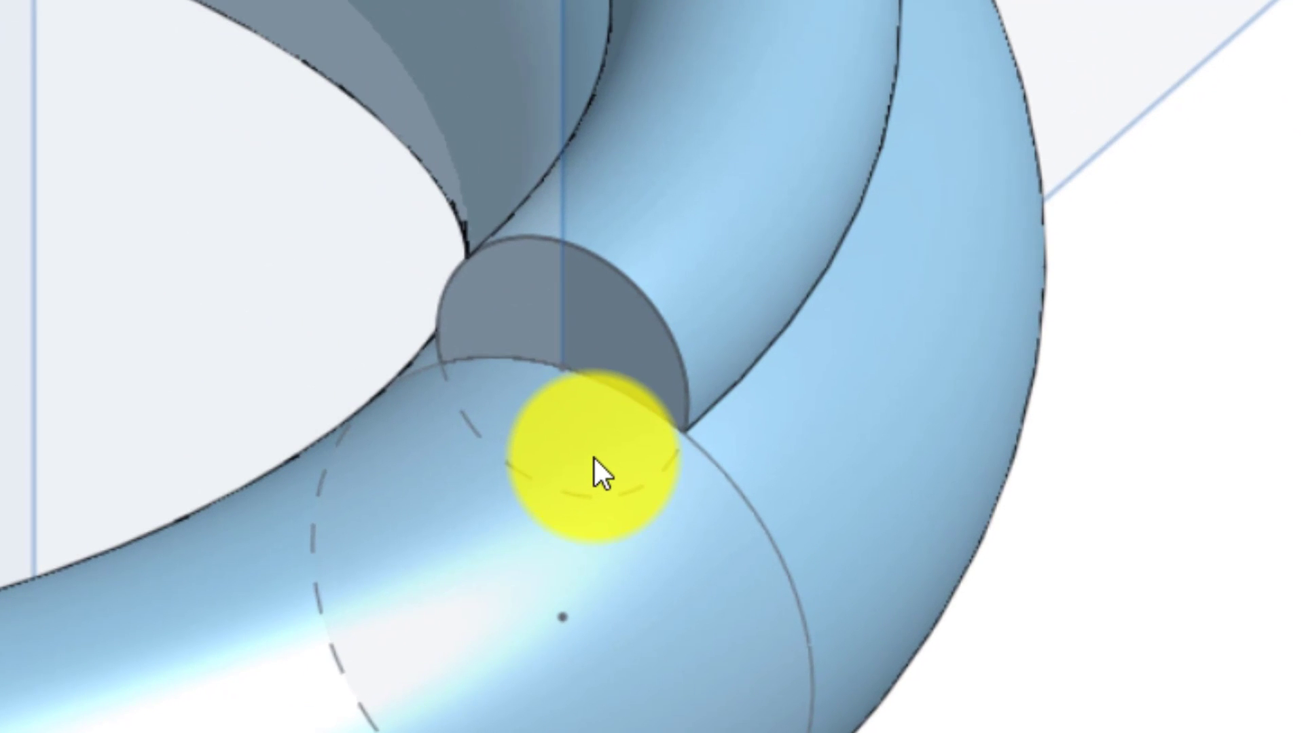
pyautogui.click(596, 458)
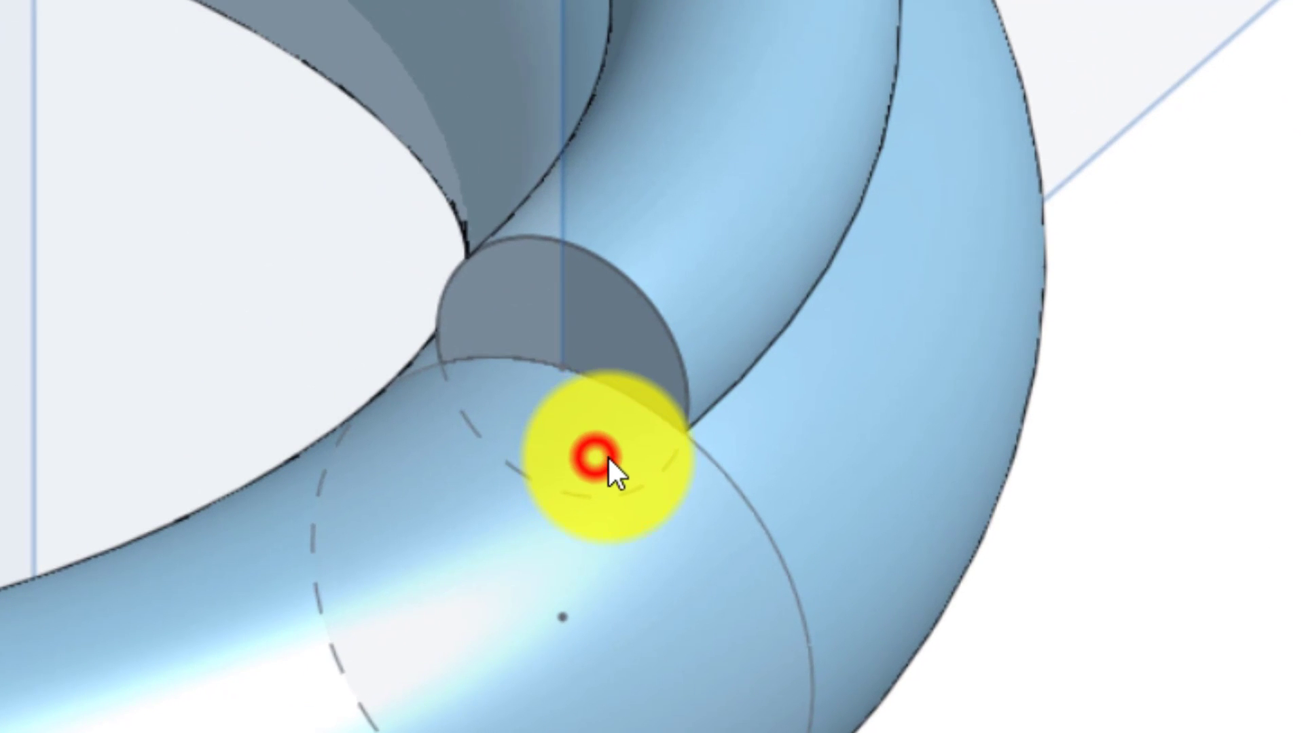
pyautogui.click(617, 437)
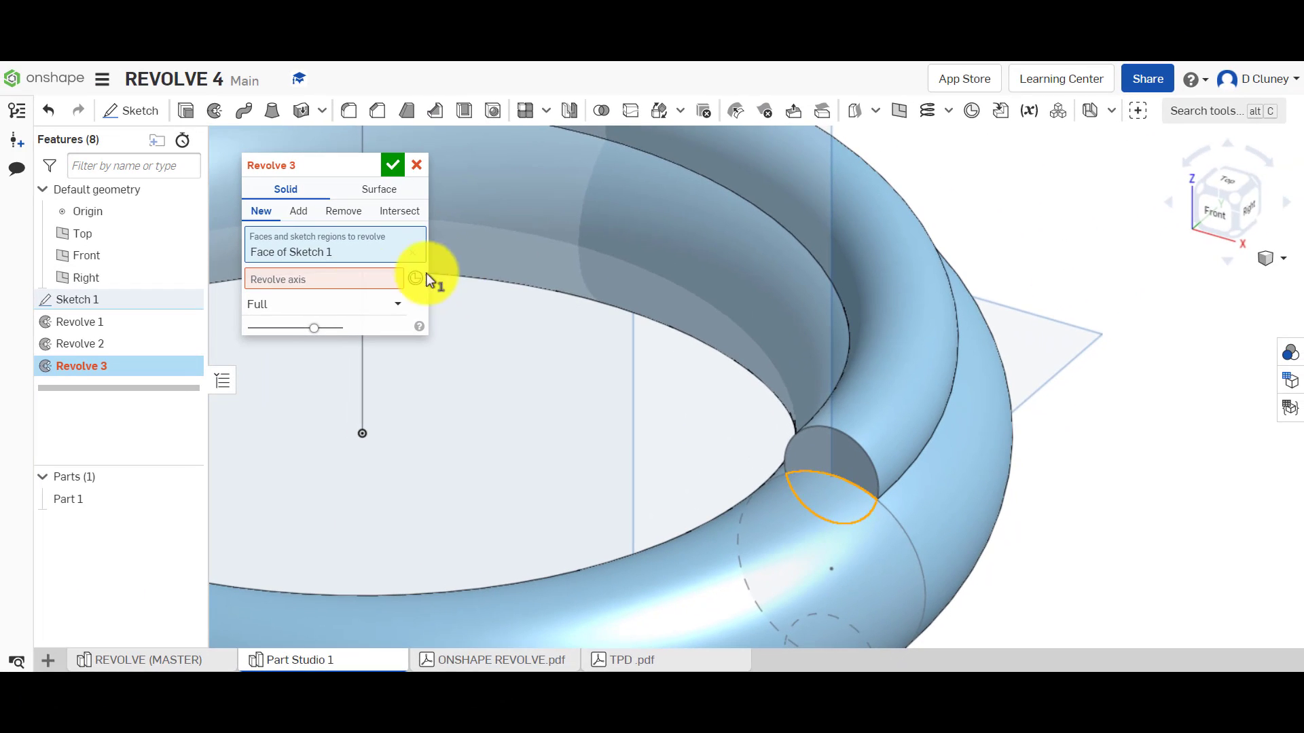
pyautogui.click(312, 279)
pyautogui.scroll(4, 344, 344)
pyautogui.scroll(-5, 345, 345)
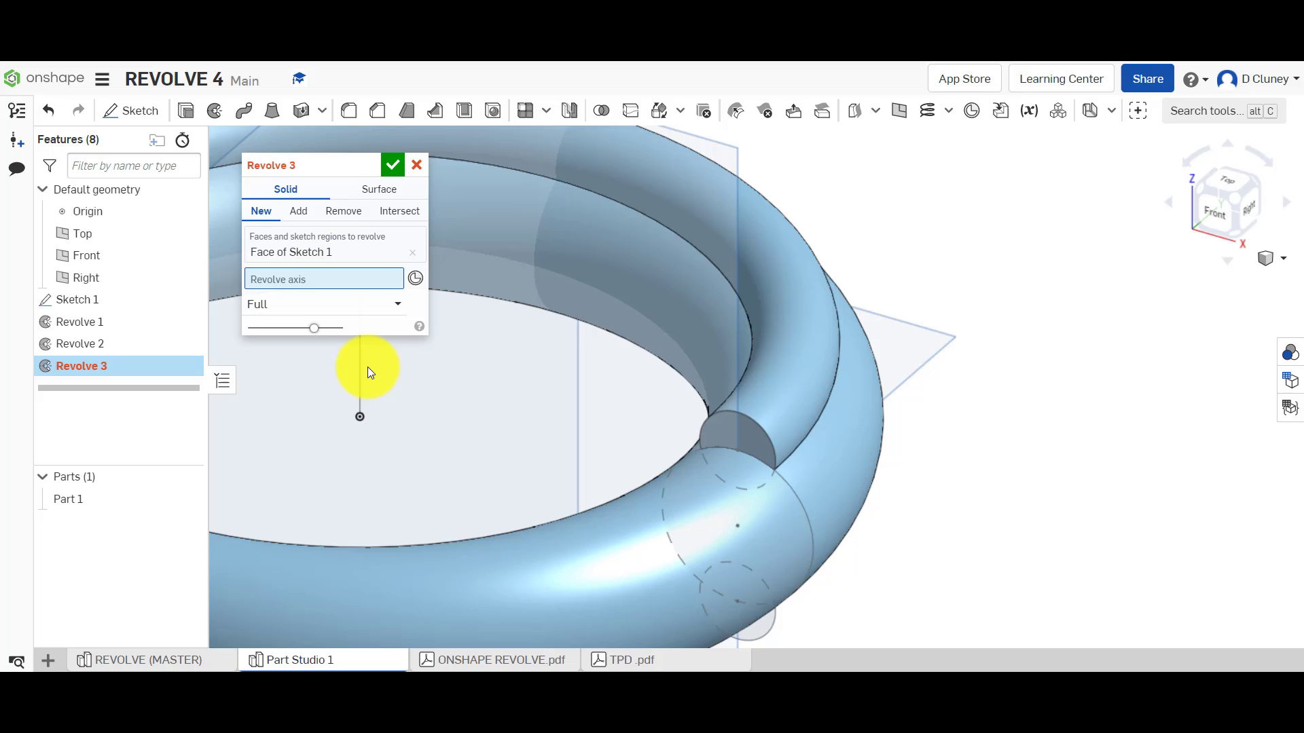
pyautogui.click(358, 365)
pyautogui.scroll(3, 450, 369)
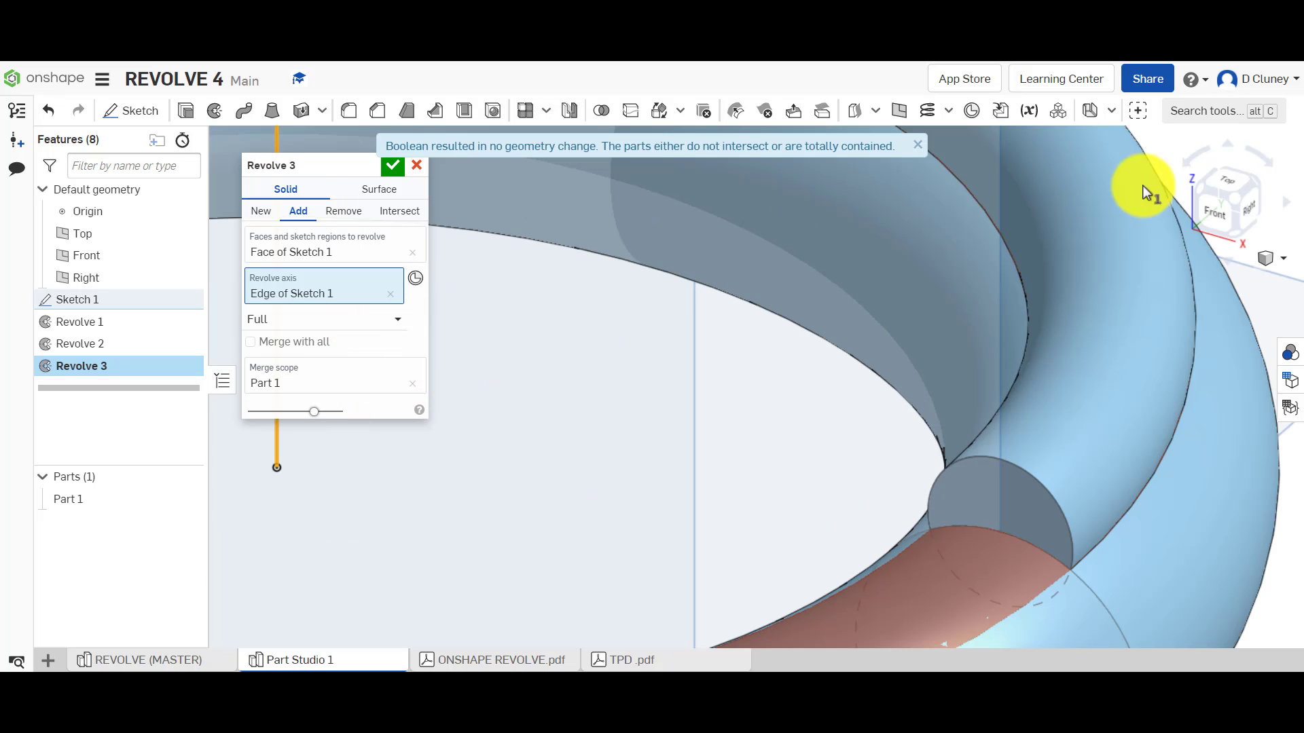
pyautogui.click(1223, 182)
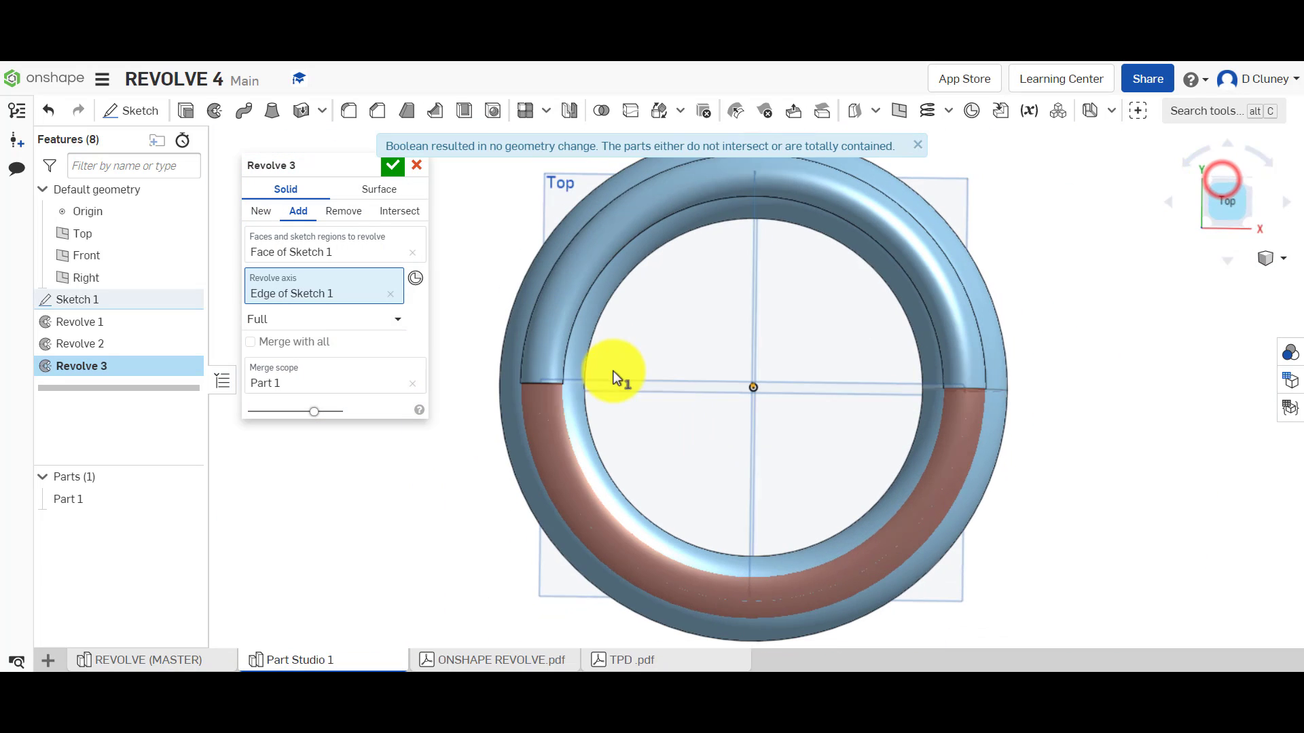
# Switch Revolve 3 to Two directions and sweep both angles, comparing against the master
pyautogui.click(322, 318)
pyautogui.click(326, 412)
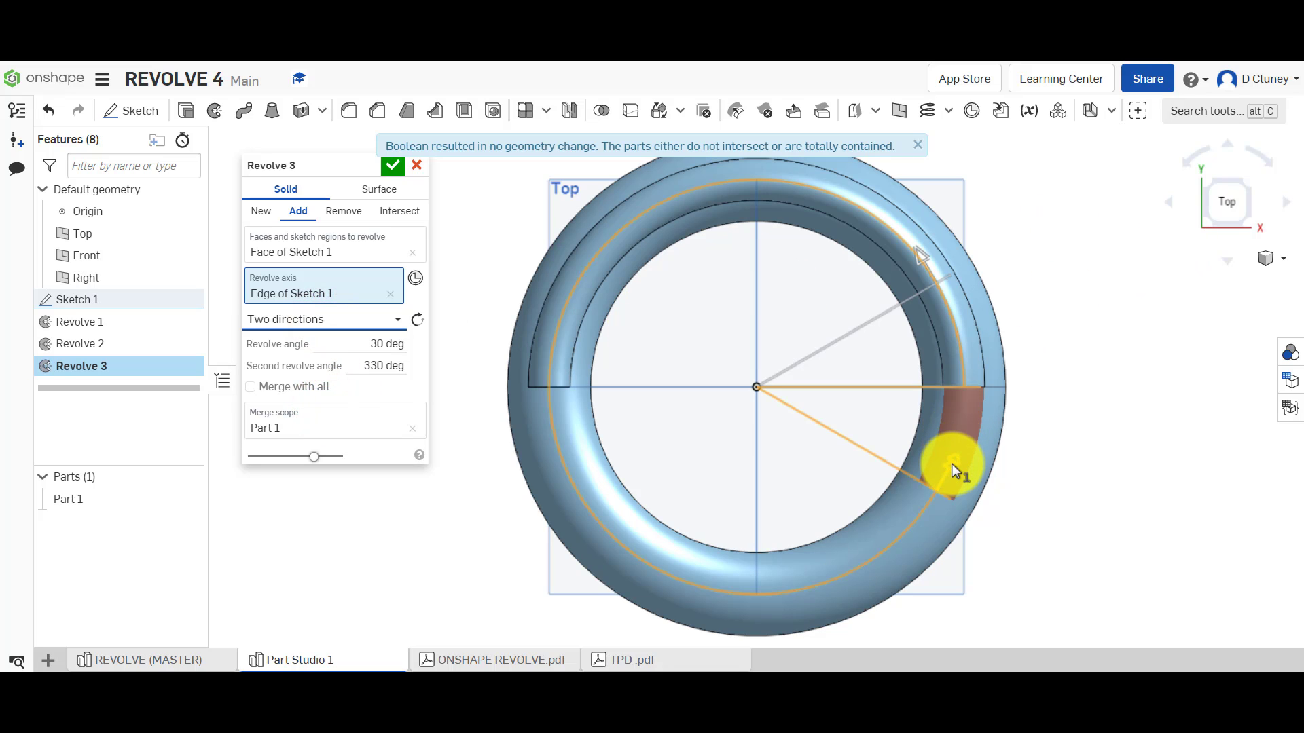
pyautogui.moveTo(952, 463); pyautogui.dragTo(565, 448)
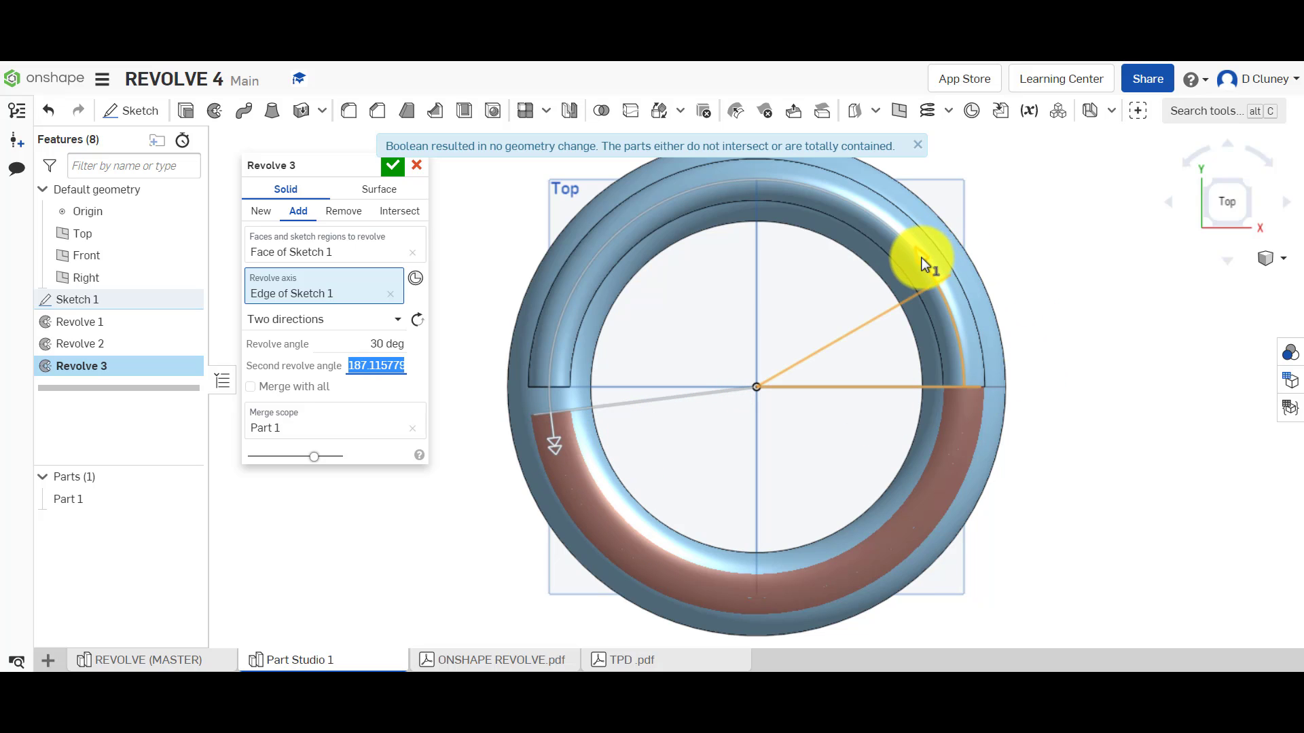
pyautogui.moveTo(921, 258); pyautogui.dragTo(976, 413)
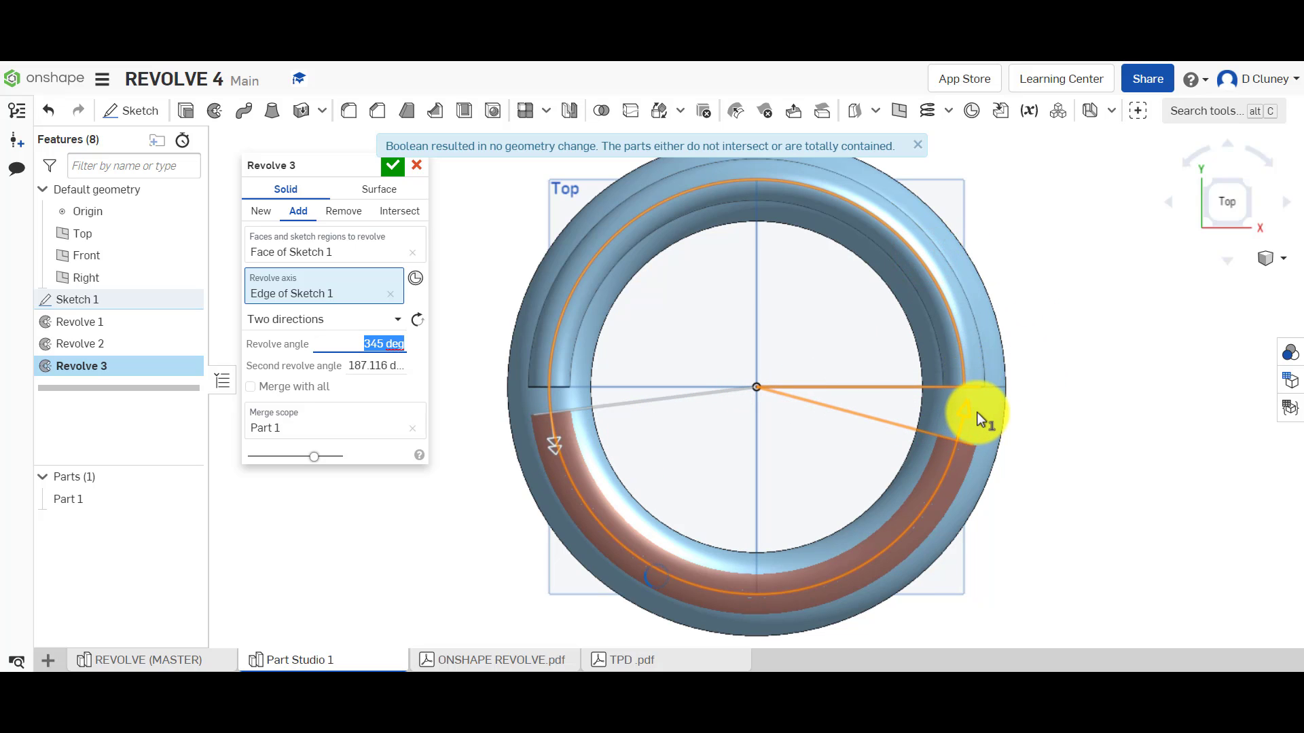
pyautogui.click(181, 660)
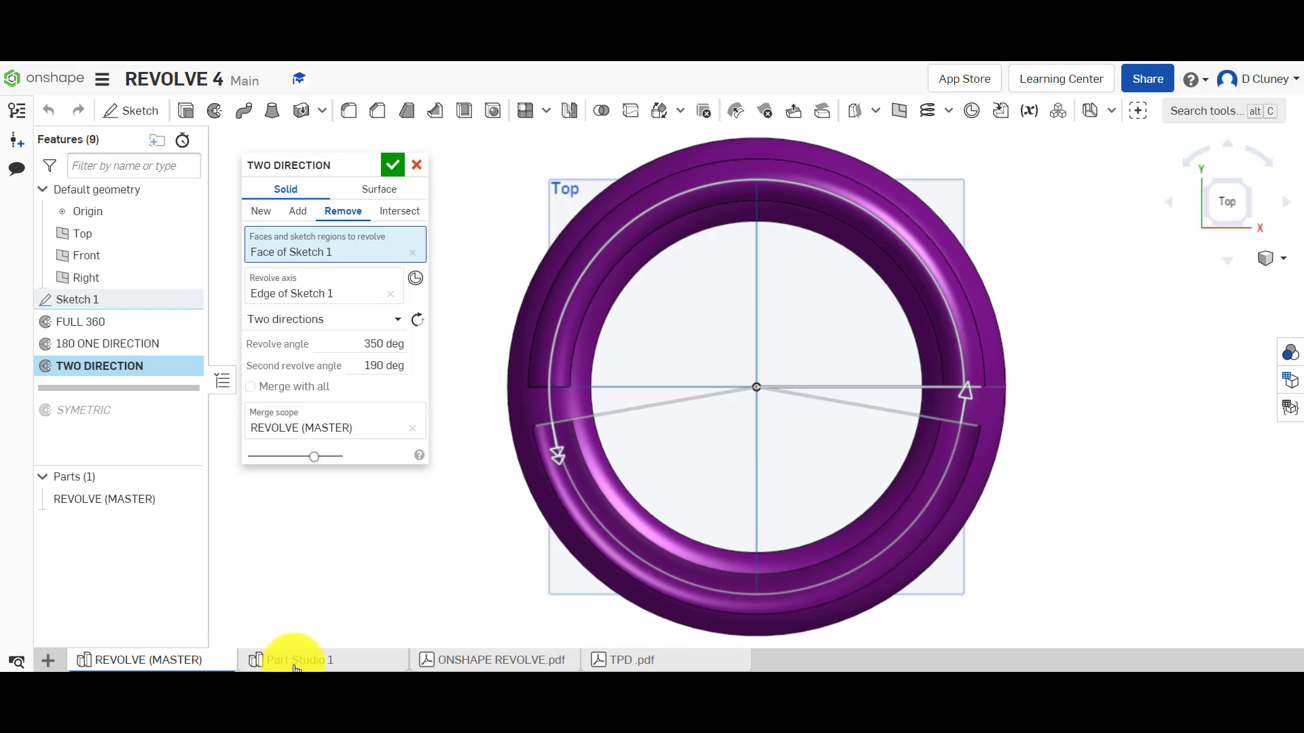
pyautogui.click(294, 662)
# Set the two angles to 350° and 190° and make the revolve Remove material from the torus
pyautogui.click(376, 337)
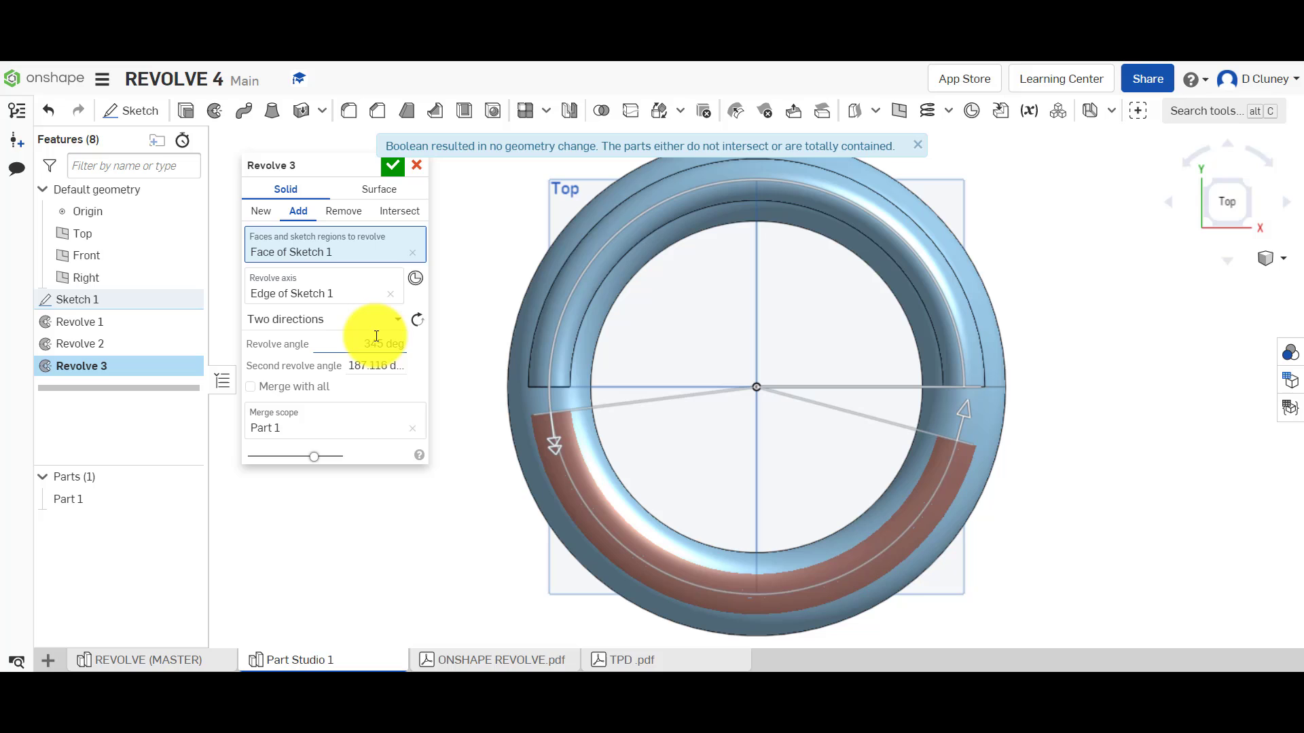
pyautogui.write('350')
pyautogui.click(353, 362)
pyautogui.write('190')
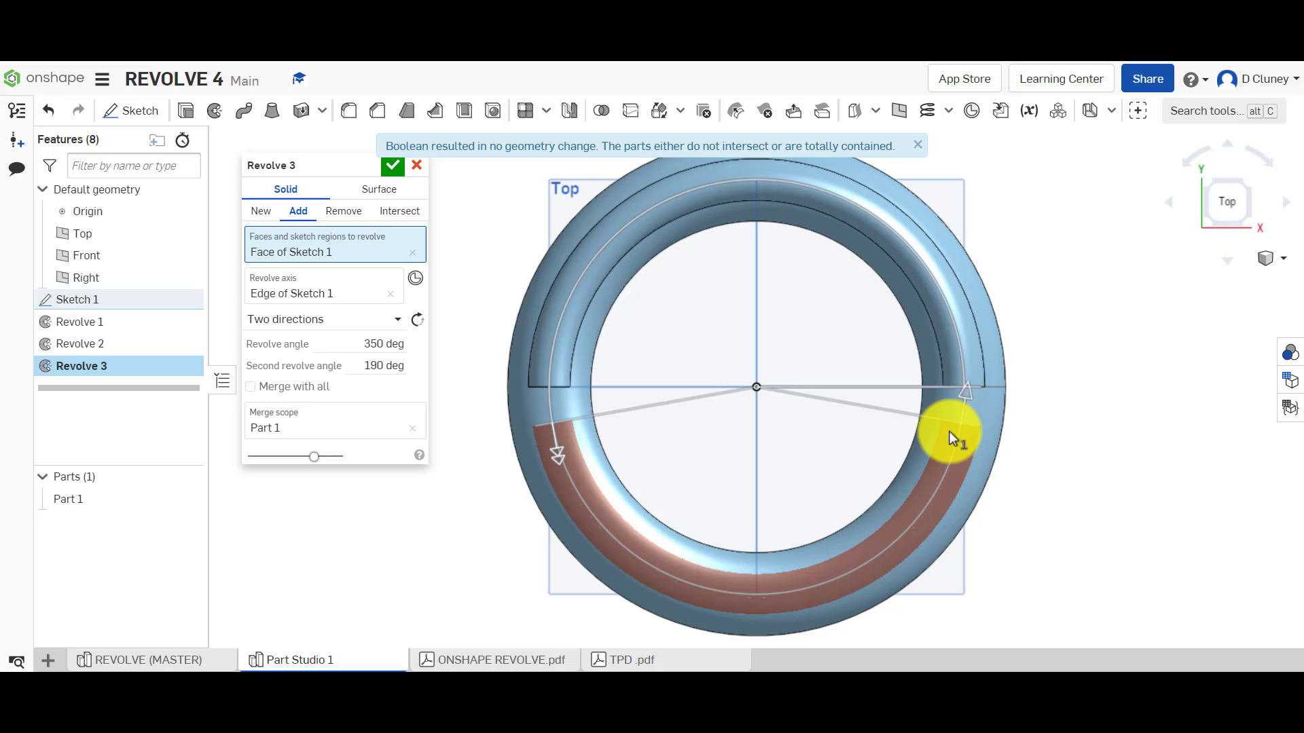
pyautogui.moveTo(1252, 194); pyautogui.dragTo(1249, 192)
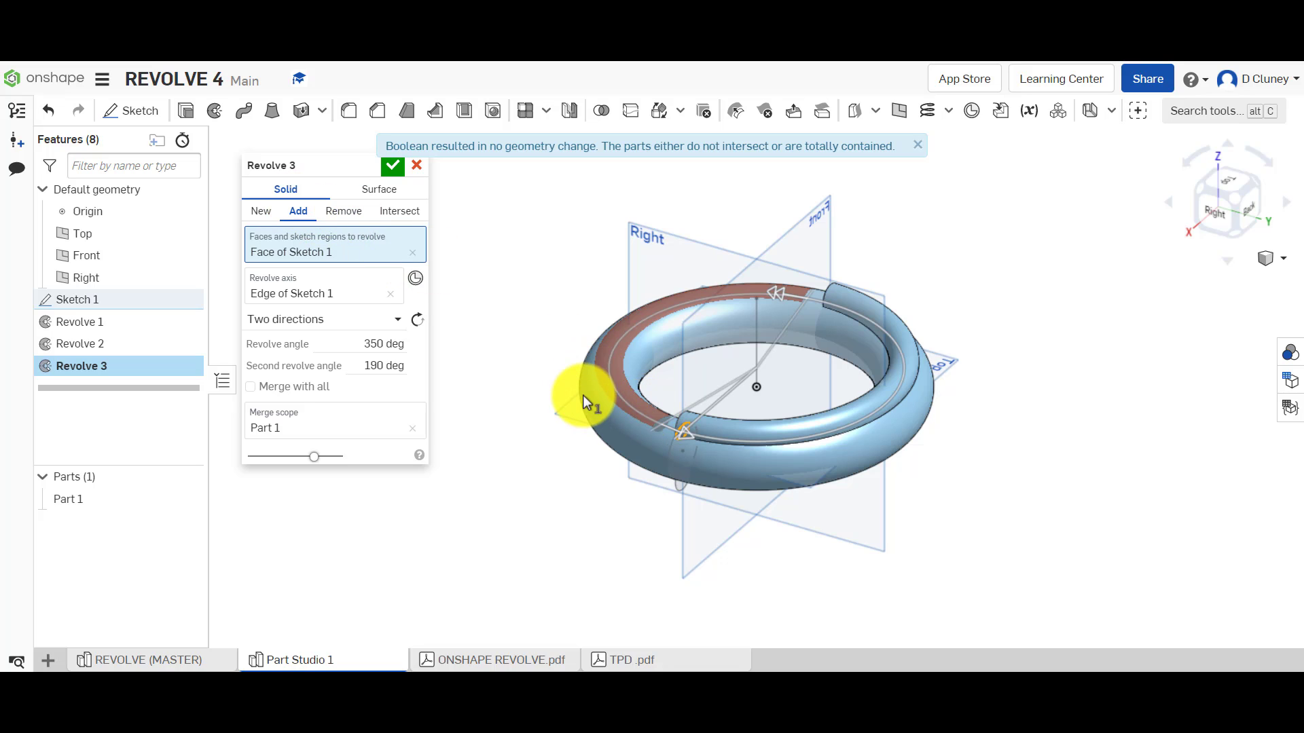
pyautogui.click(264, 212)
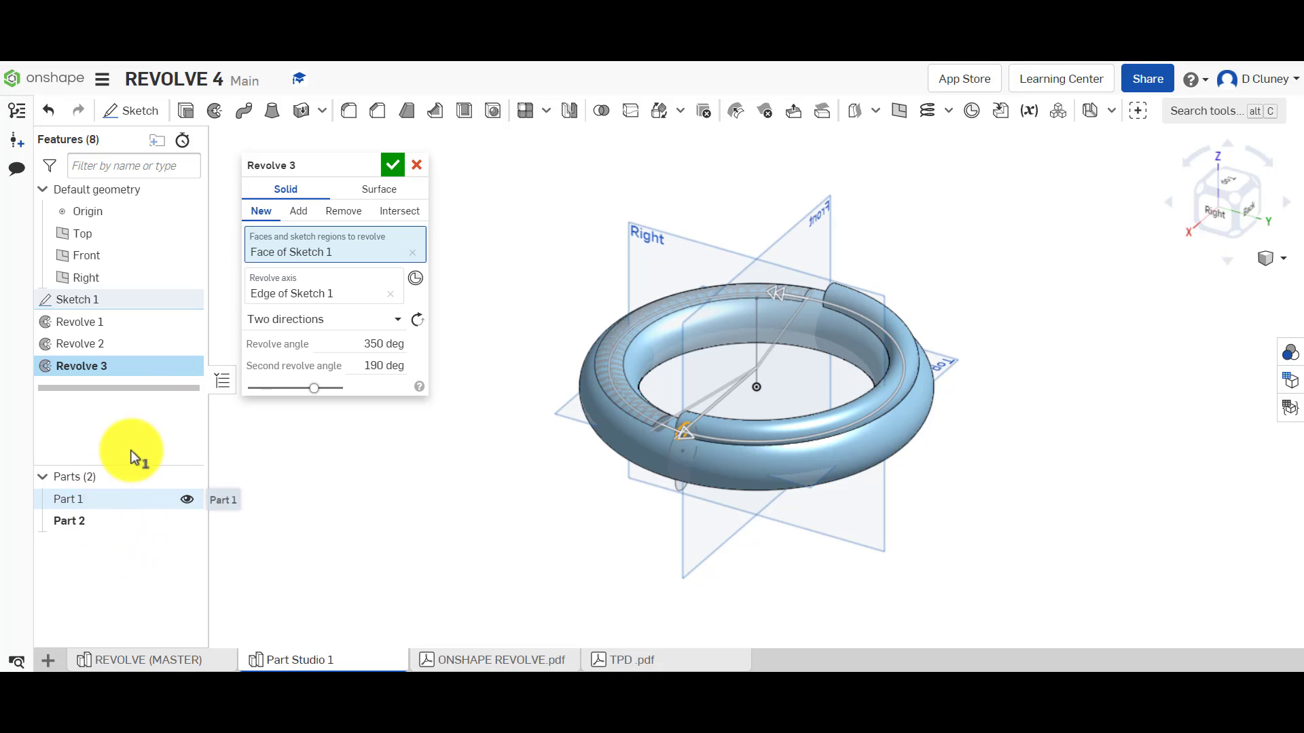
pyautogui.click(352, 214)
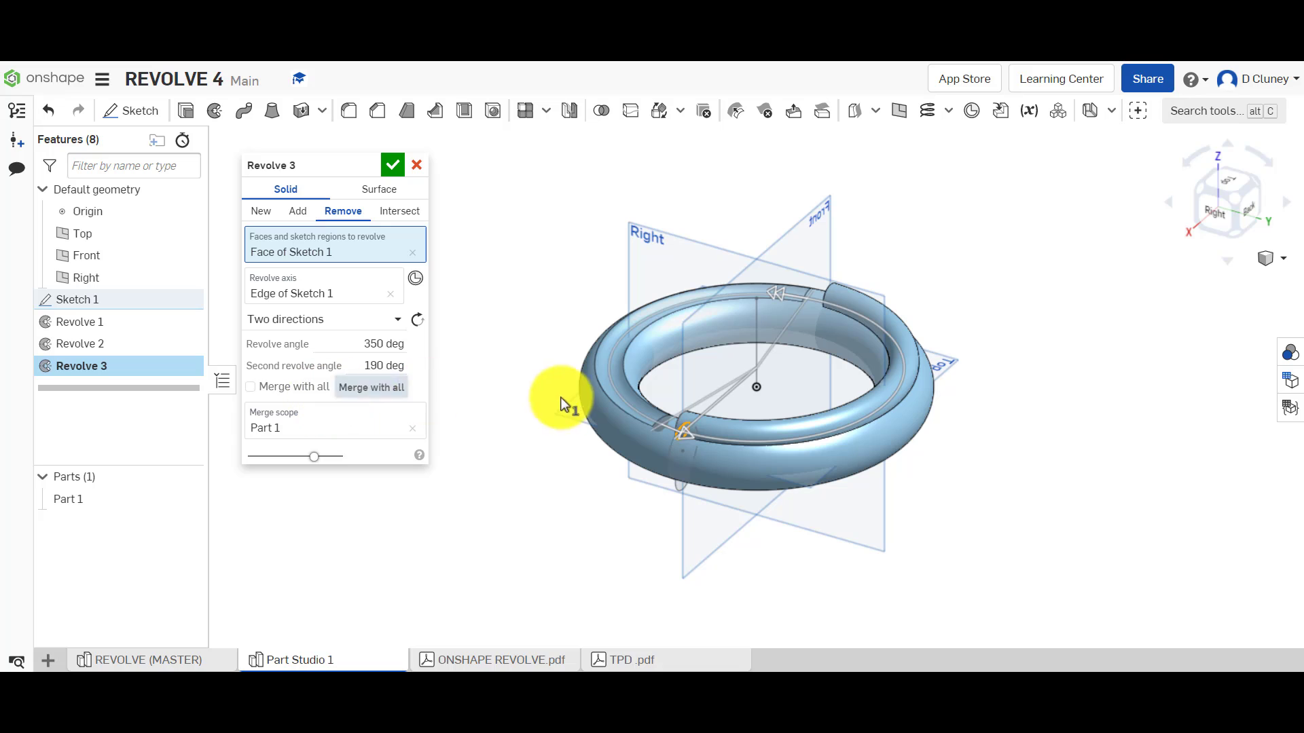
pyautogui.scroll(5, 669, 419)
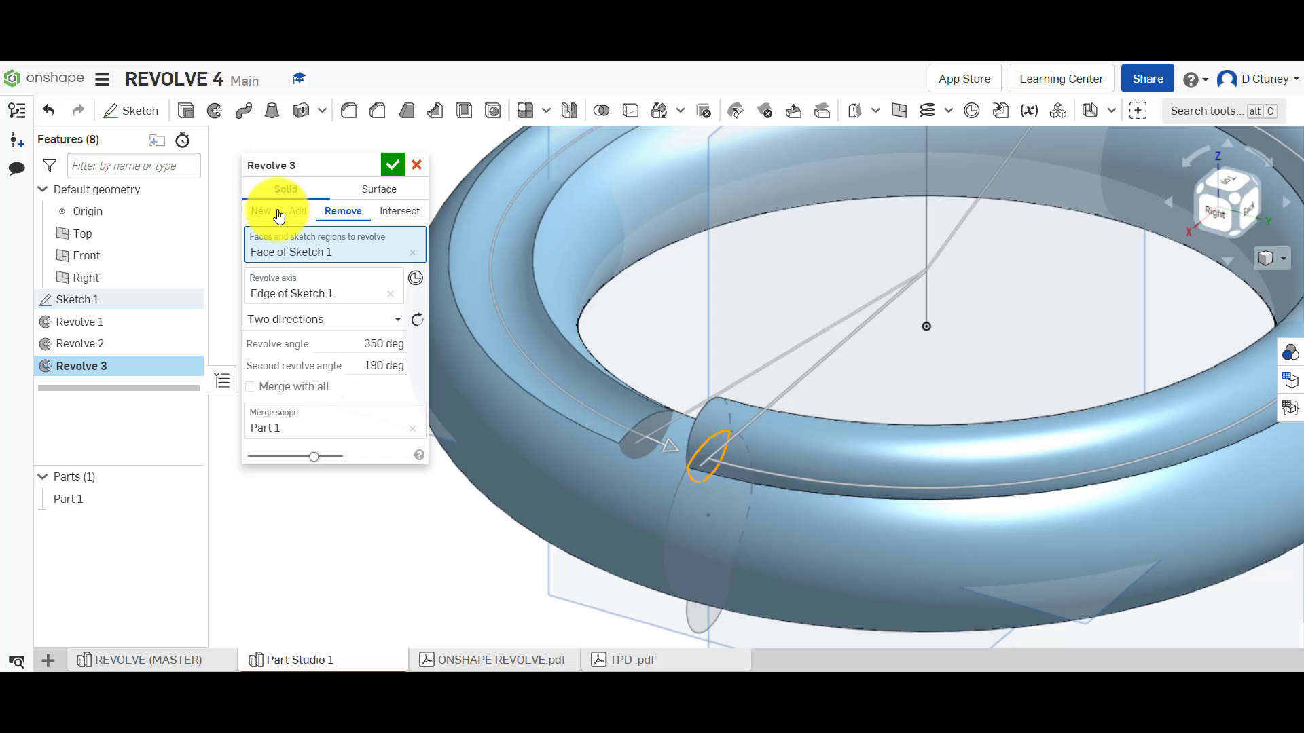
pyautogui.click(395, 166)
pyautogui.scroll(3, 375, 302)
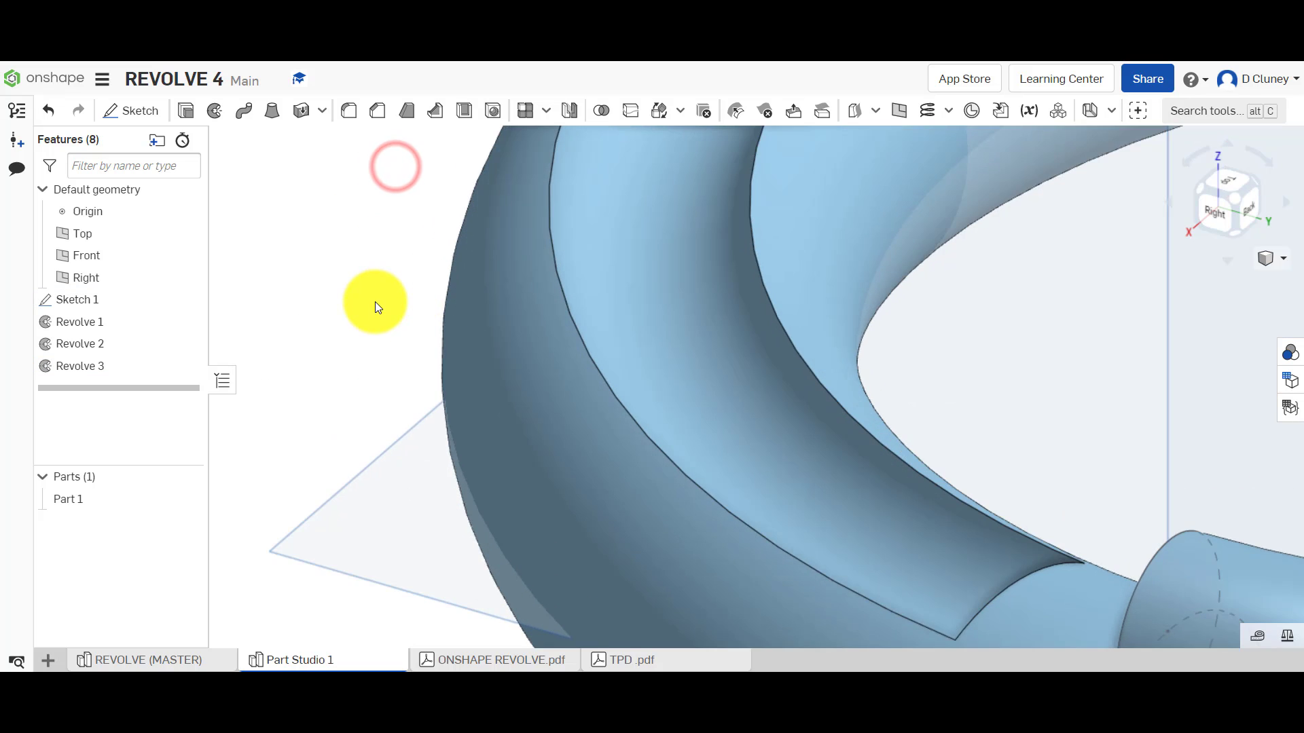
pyautogui.scroll(-8, 375, 304)
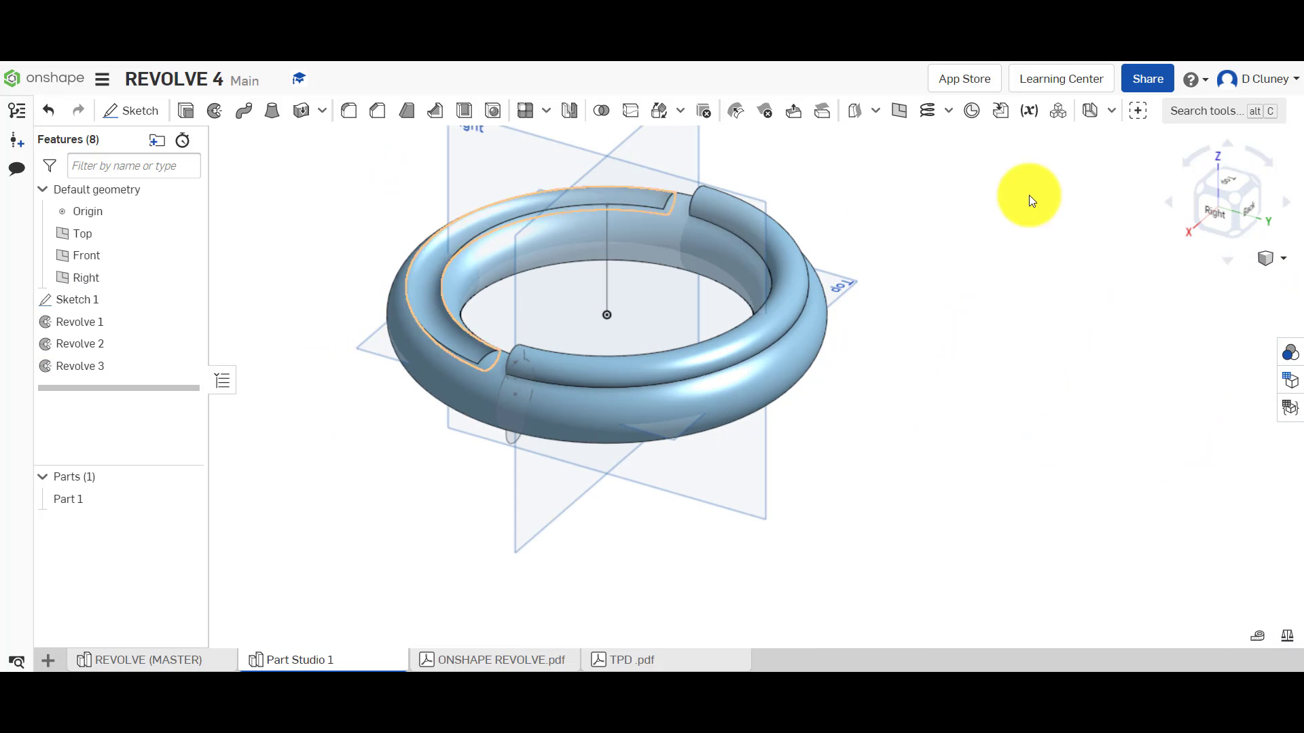
pyautogui.click(1199, 185)
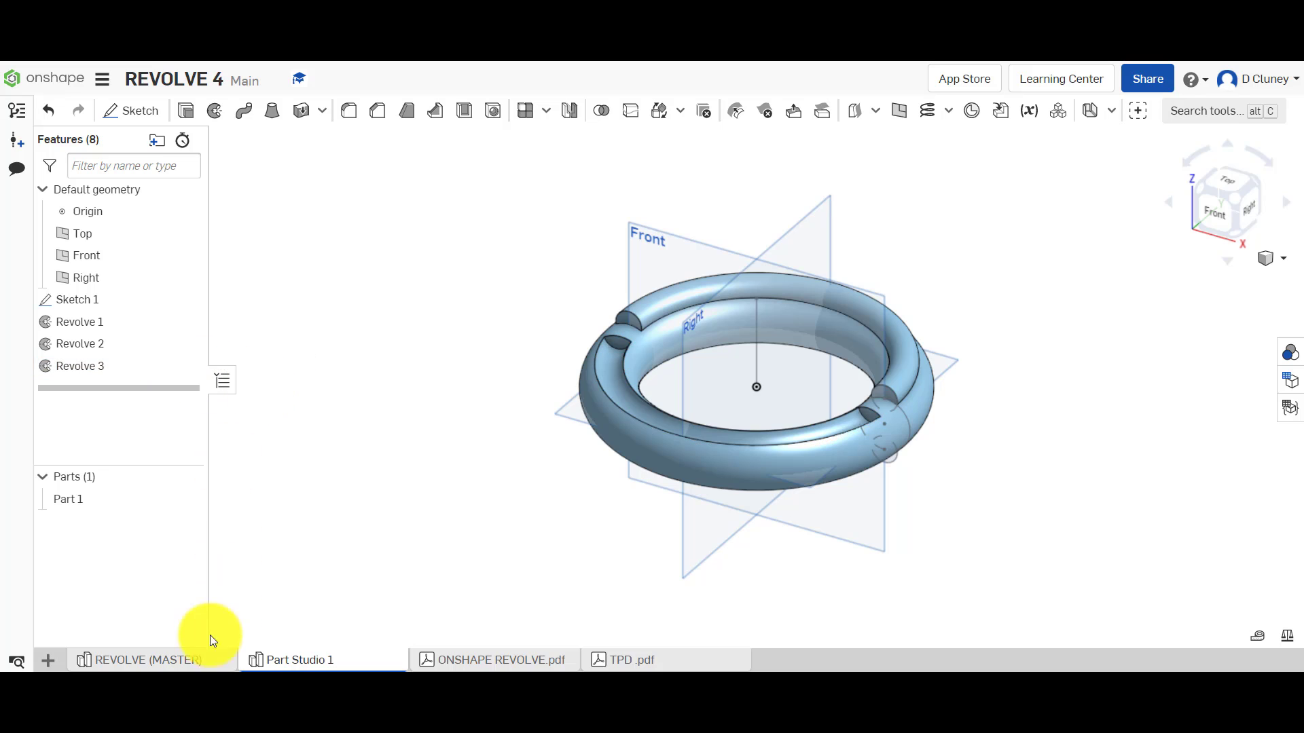
# Accept the master's TWO DIRECTION feature, roll forward past SYMETRIC and open it for editing
pyautogui.click(171, 655)
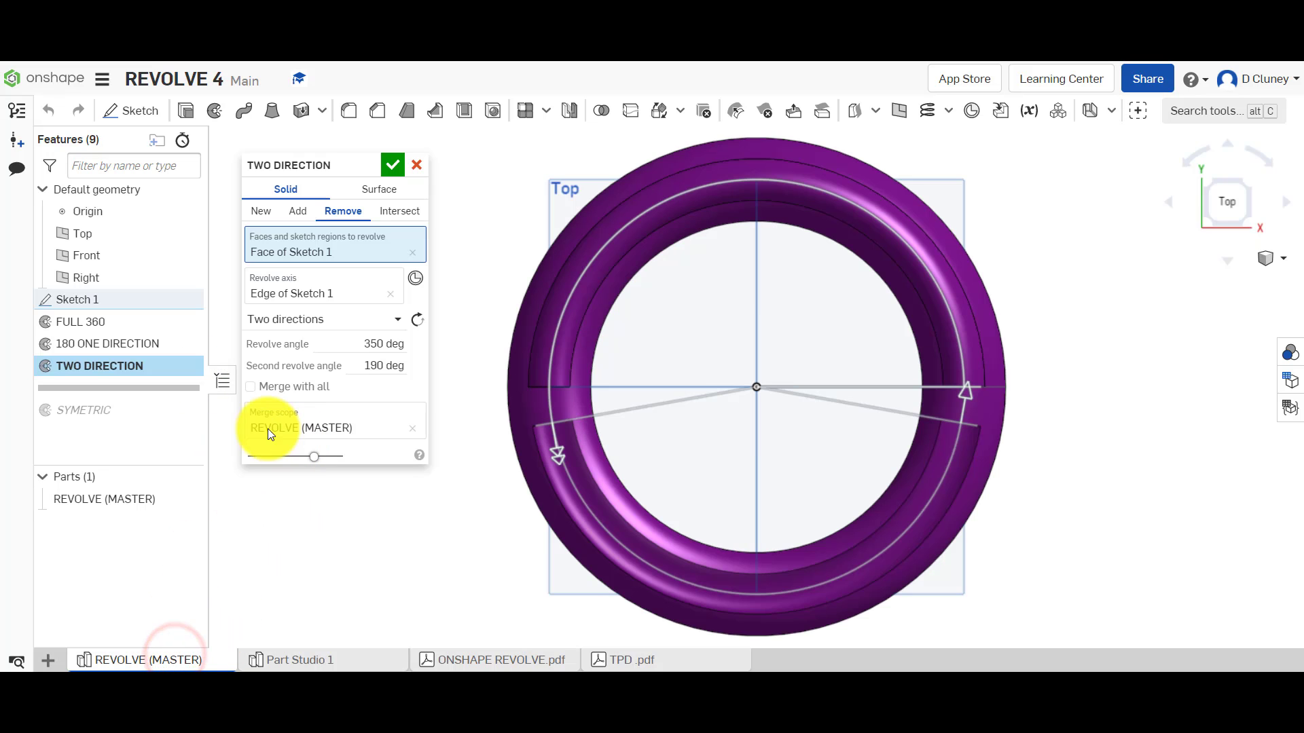
pyautogui.click(393, 165)
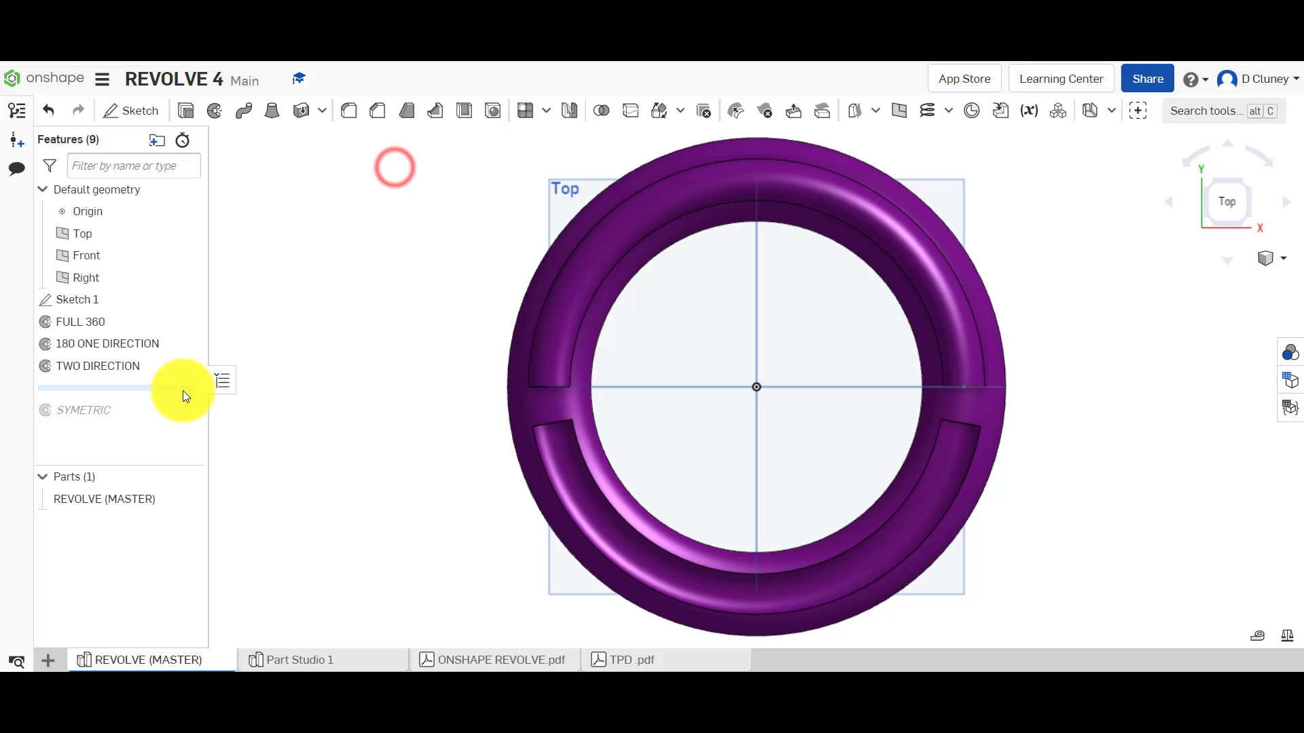
pyautogui.moveTo(178, 389); pyautogui.dragTo(163, 421)
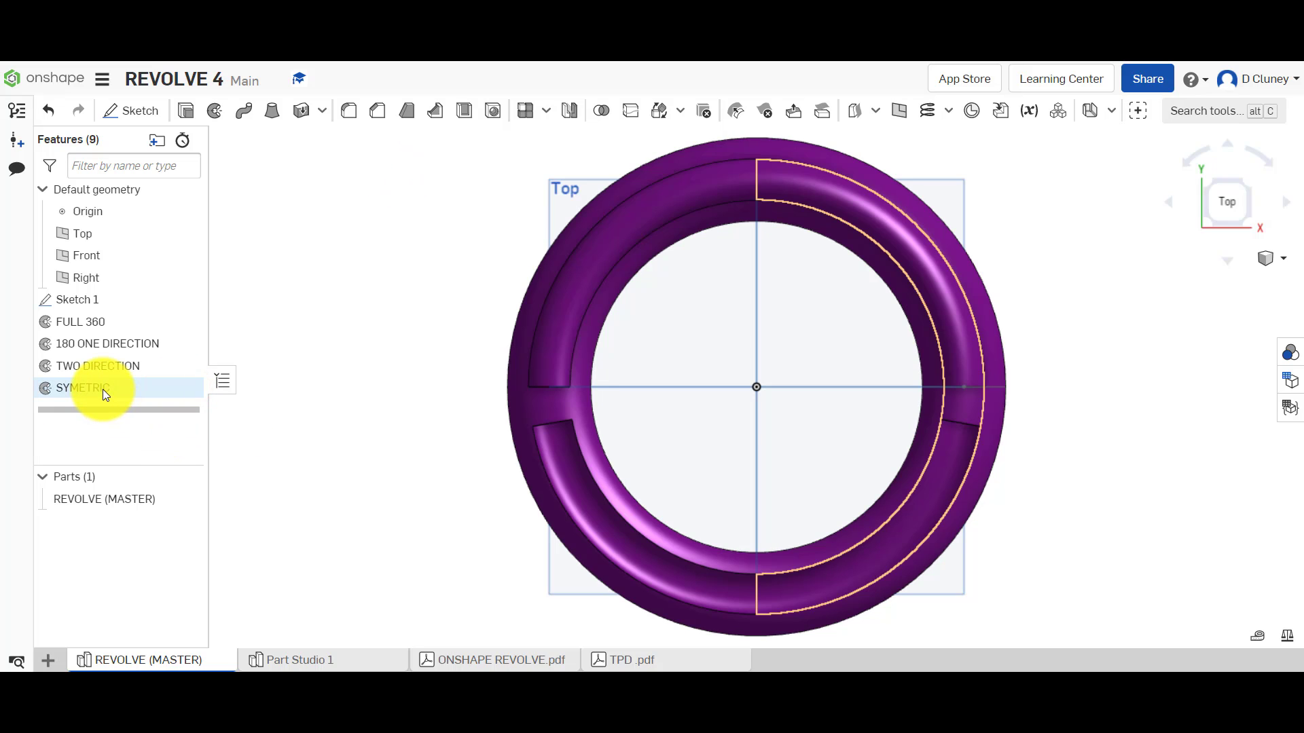
pyautogui.rightClick(103, 389)
pyautogui.click(145, 420)
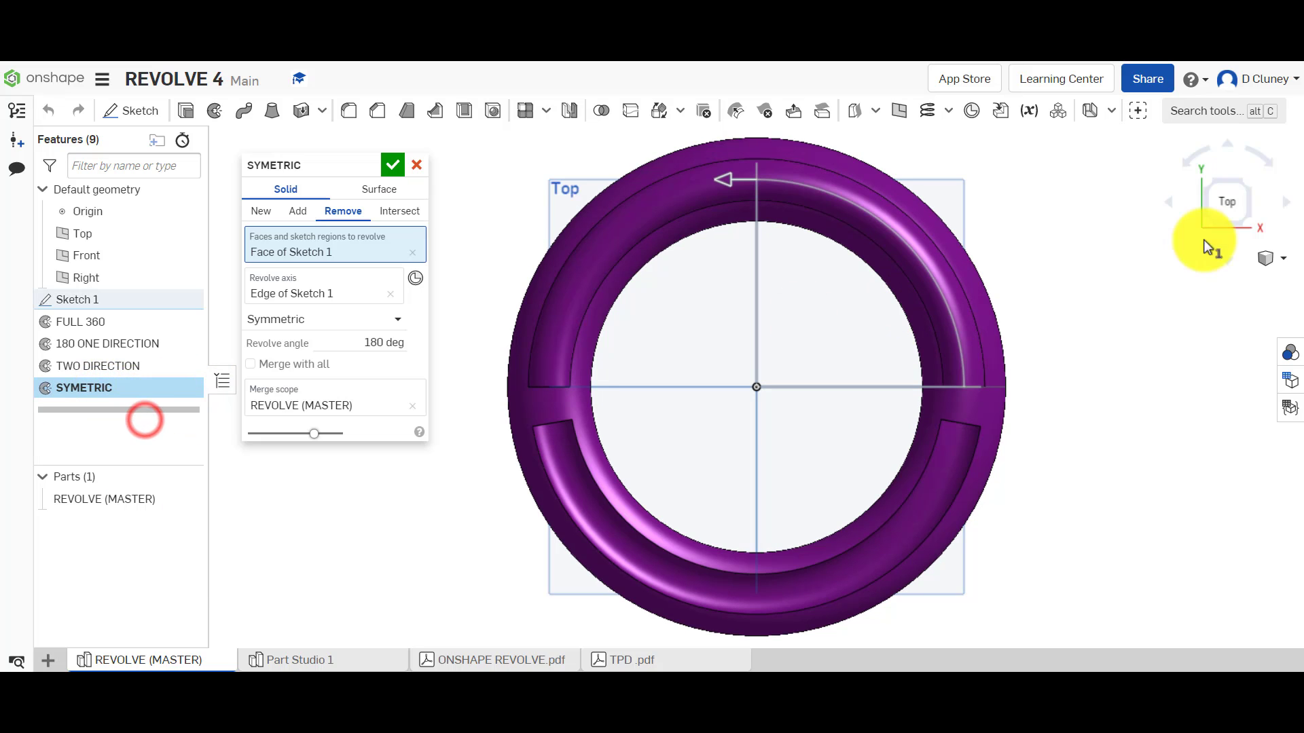
# Inspect the 180° symmetric remove revolve from several angles, then accept SYMETRIC
pyautogui.click(1243, 192)
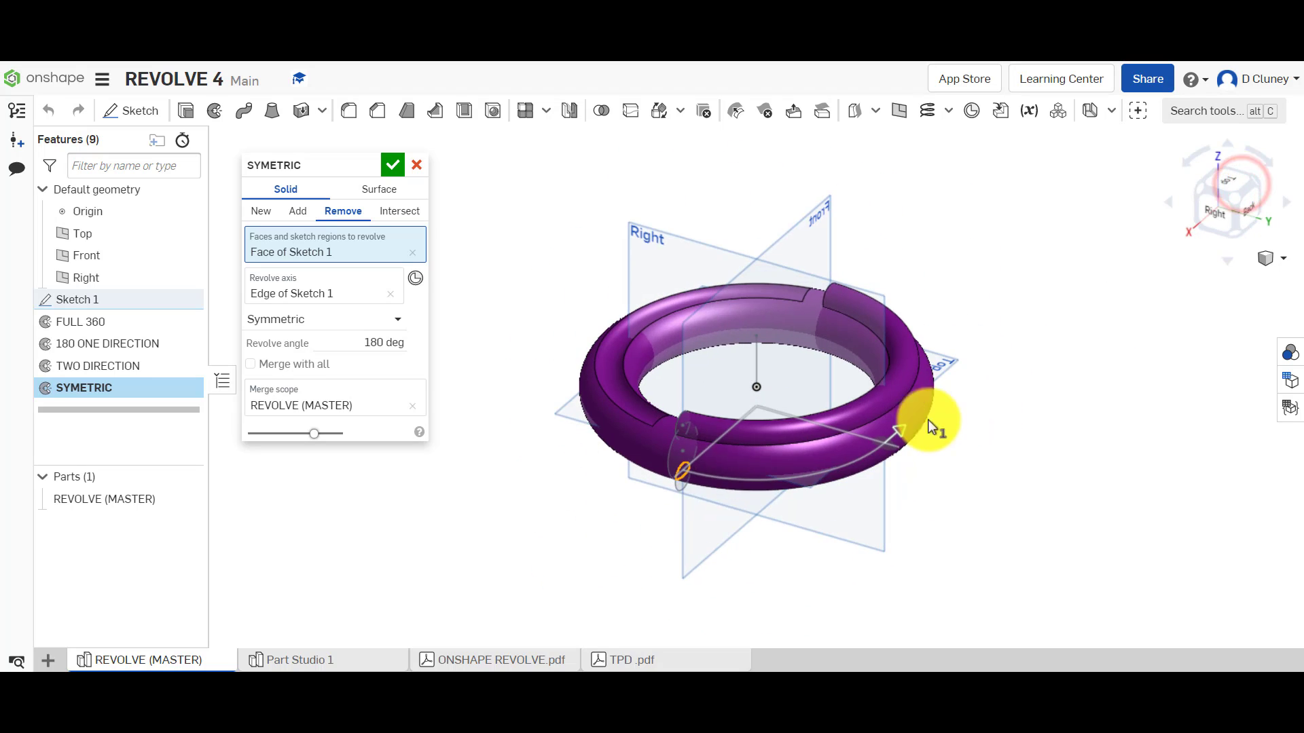
pyautogui.moveTo(567, 512); pyautogui.dragTo(878, 386, button='right')
pyautogui.scroll(2, 877, 386)
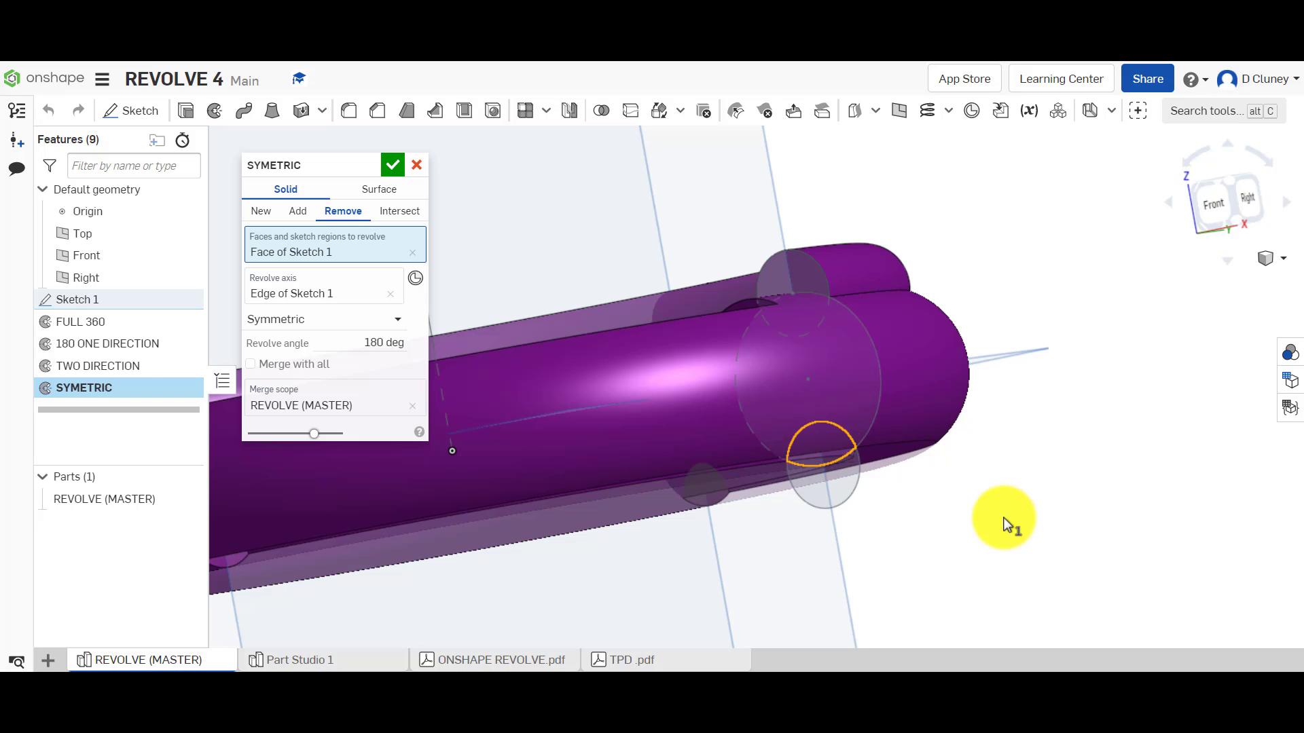
pyautogui.scroll(3, 992, 499)
pyautogui.scroll(-2, 992, 502)
pyautogui.scroll(-3, 992, 502)
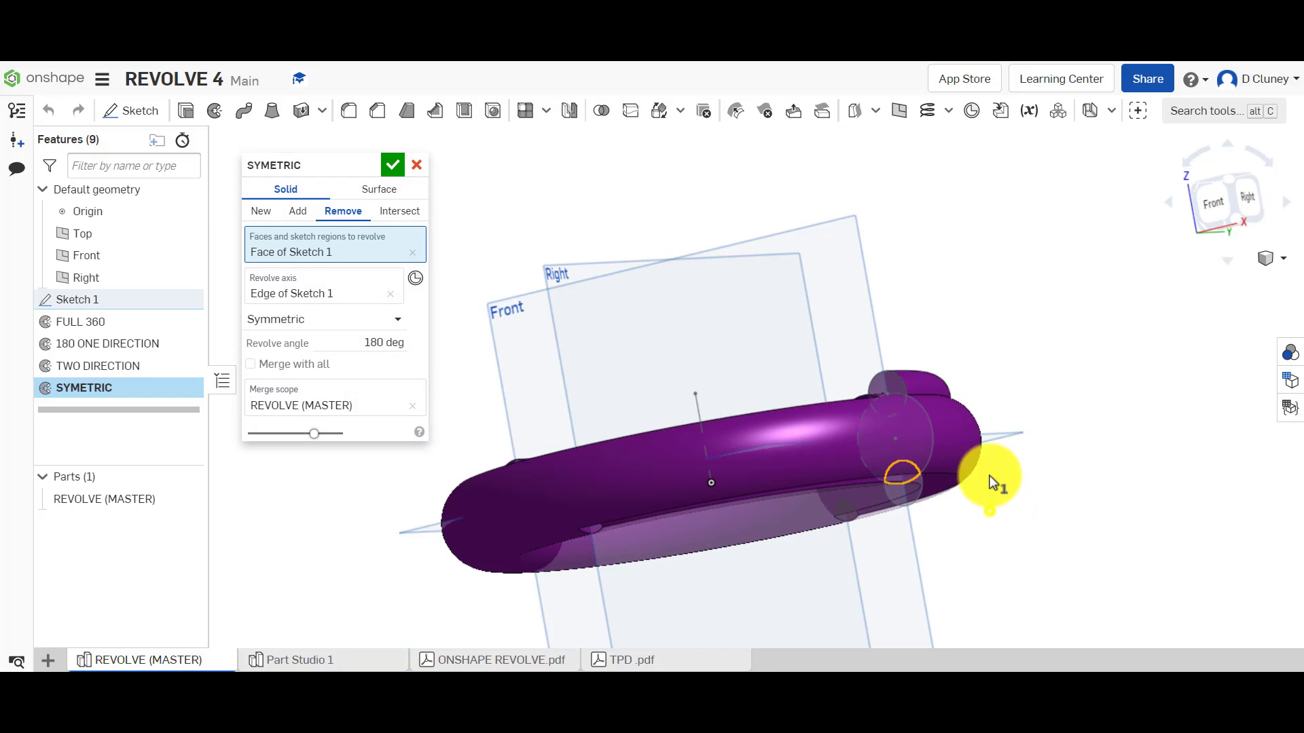
pyautogui.moveTo(990, 480); pyautogui.dragTo(986, 375, button='right')
pyautogui.scroll(2, 978, 387)
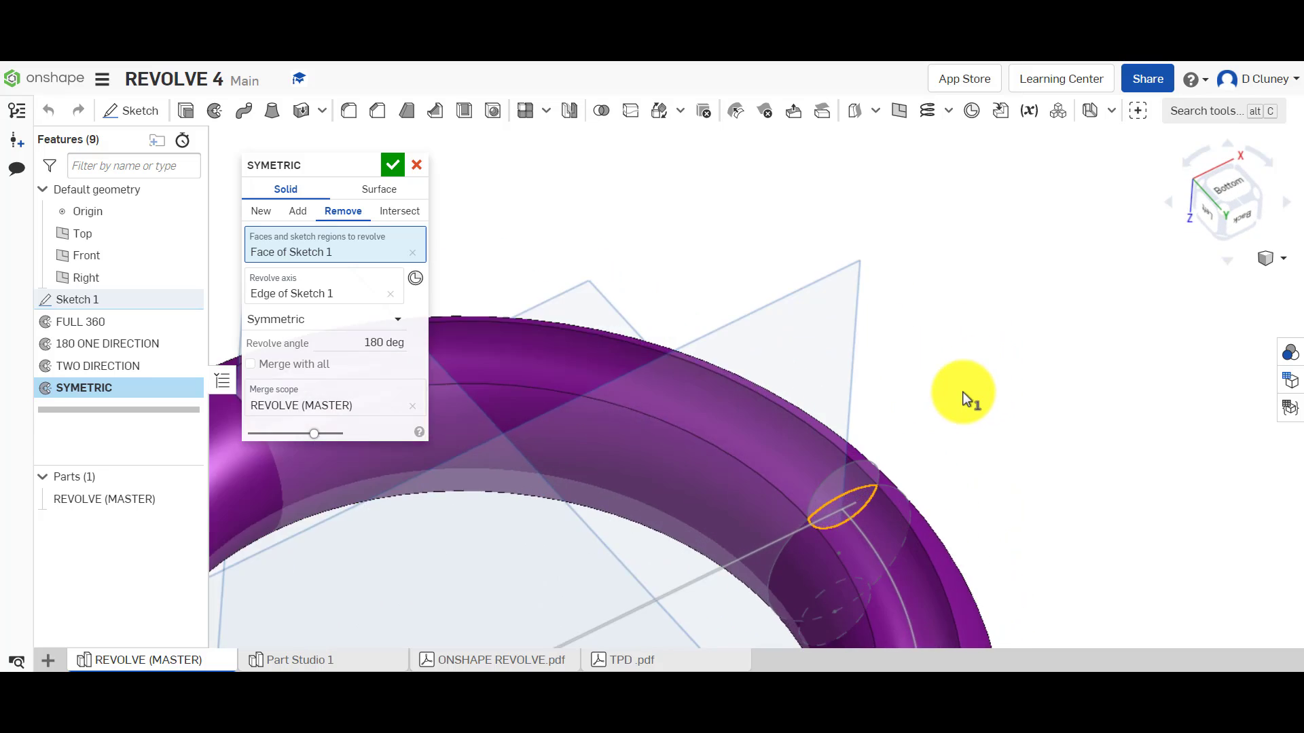
pyautogui.scroll(-3, 969, 399)
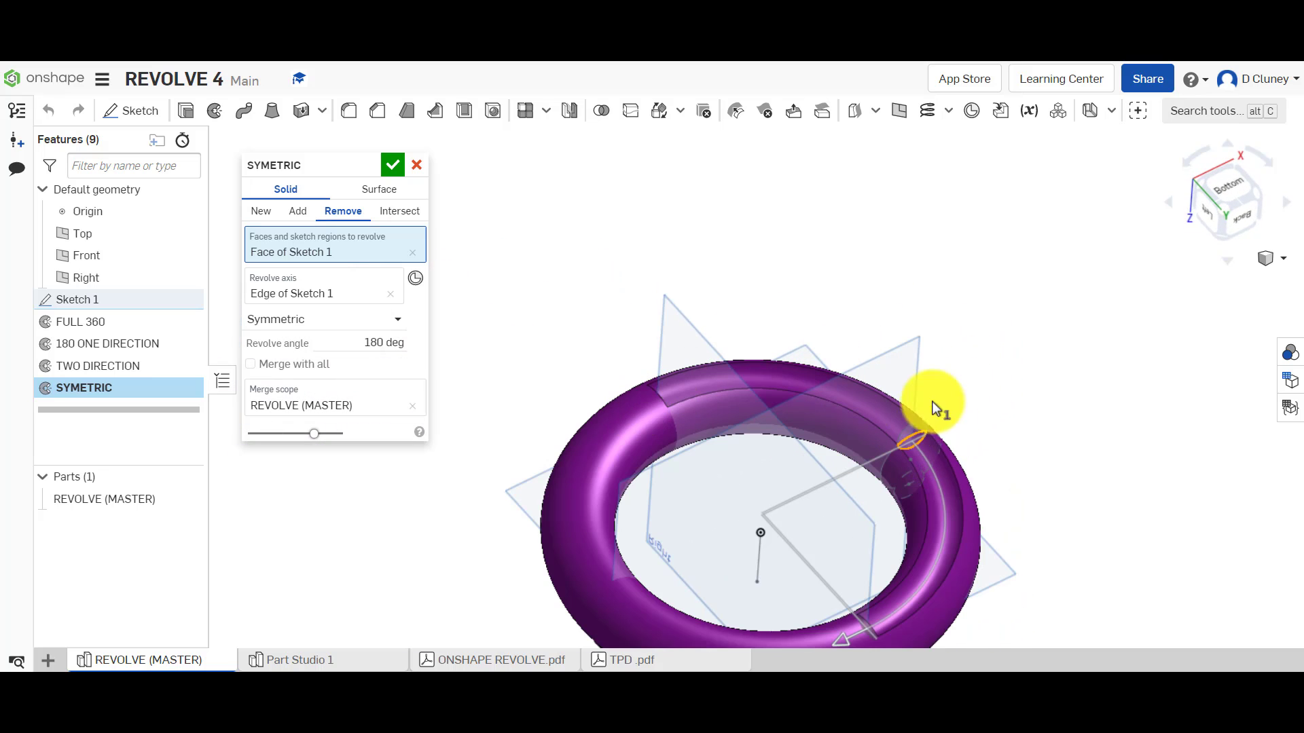
pyautogui.click(392, 166)
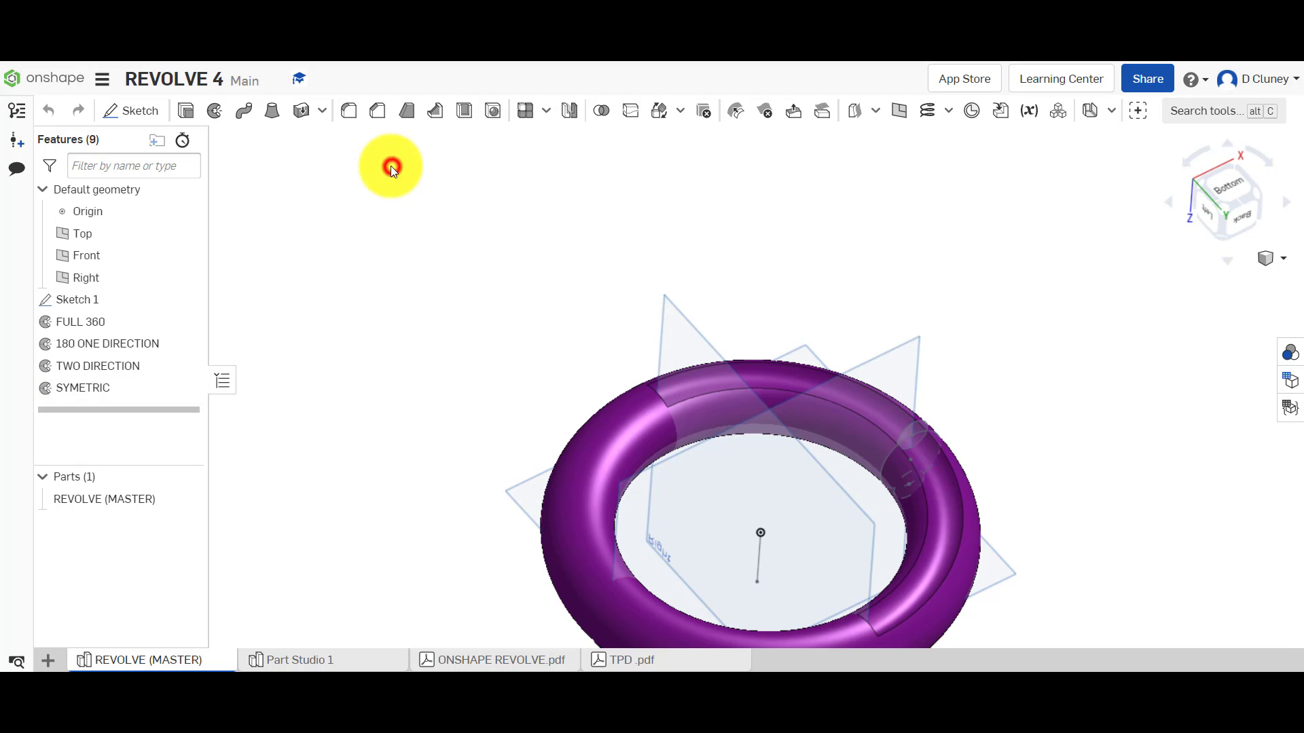
# Back in Part Studio 1, start Revolve 4 on the small sketch region
pyautogui.click(300, 657)
pyautogui.scroll(-3, 931, 461)
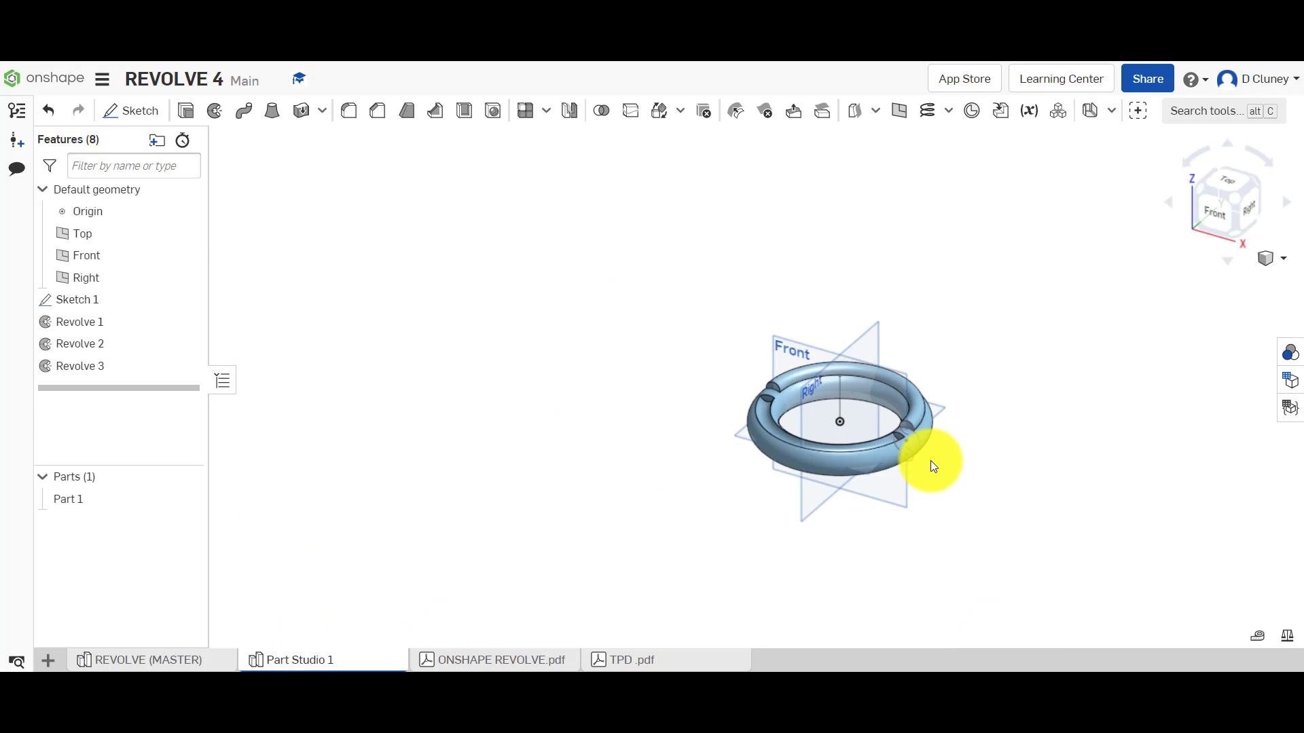
pyautogui.scroll(3, 930, 460)
pyautogui.scroll(3, 931, 460)
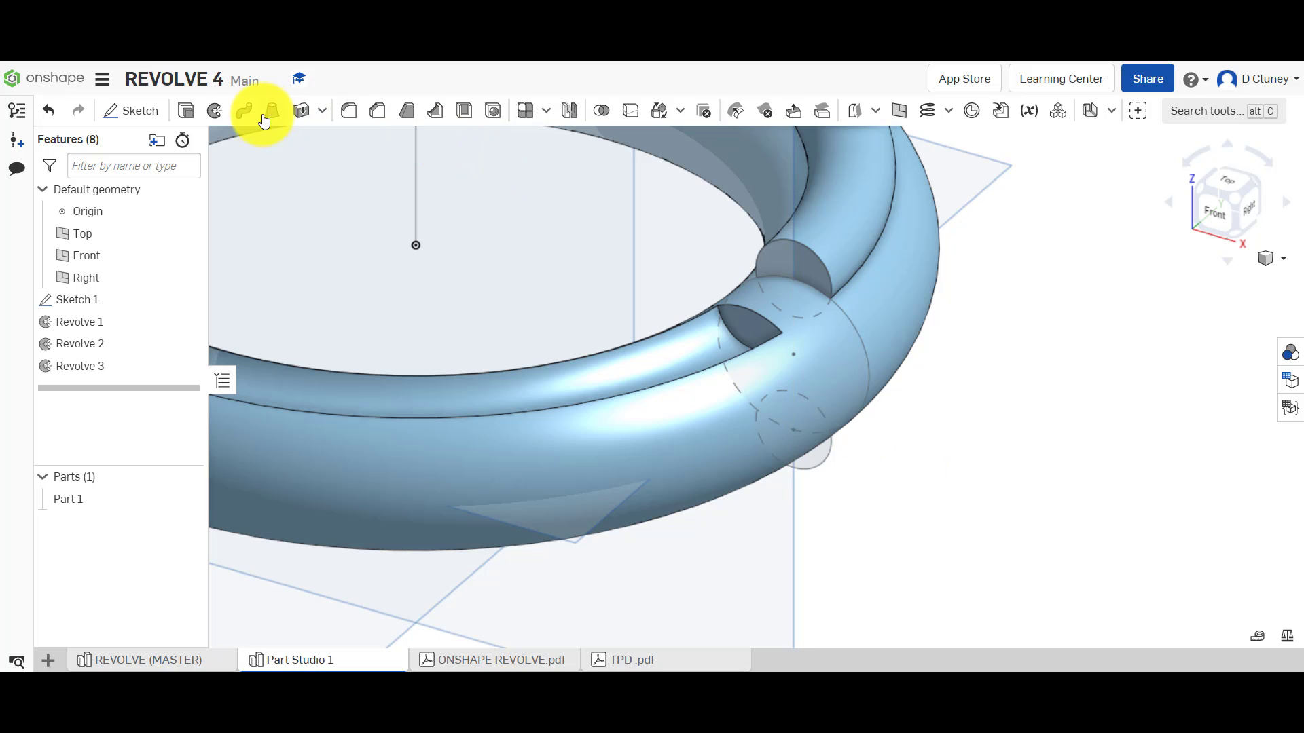
pyautogui.click(214, 116)
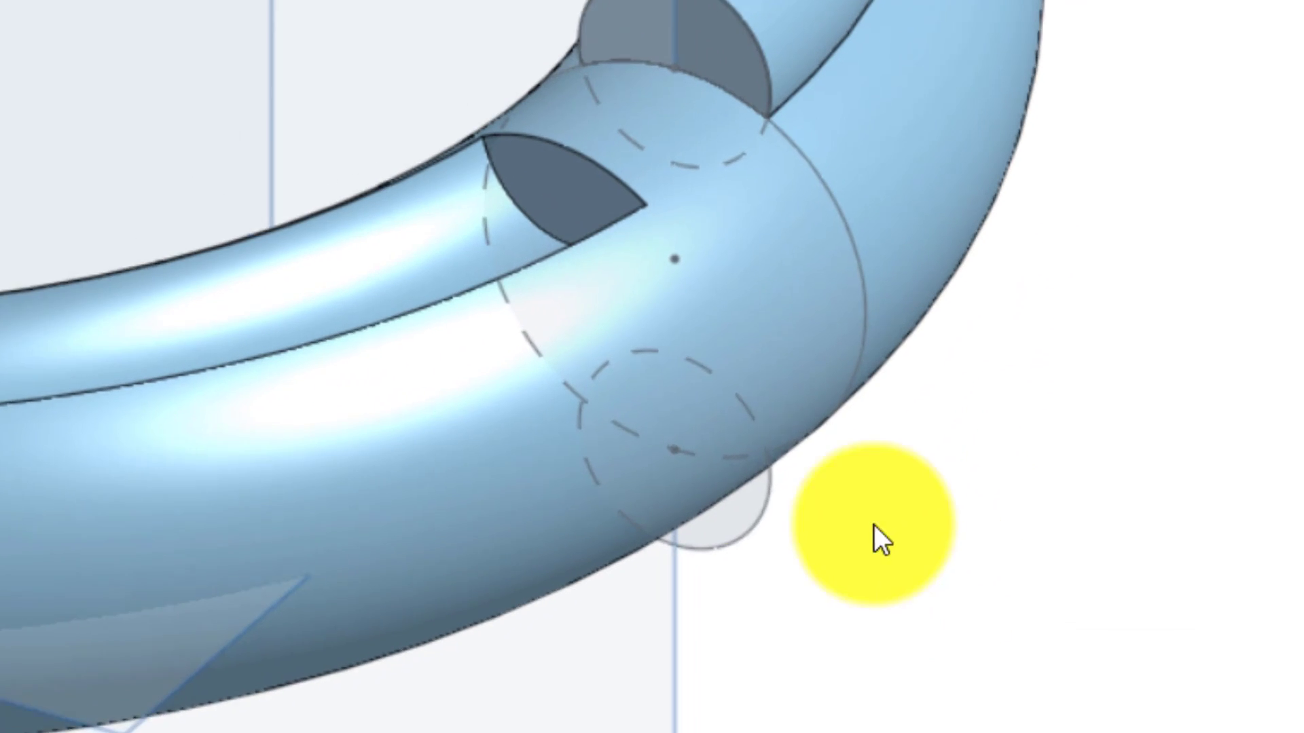
pyautogui.click(800, 415)
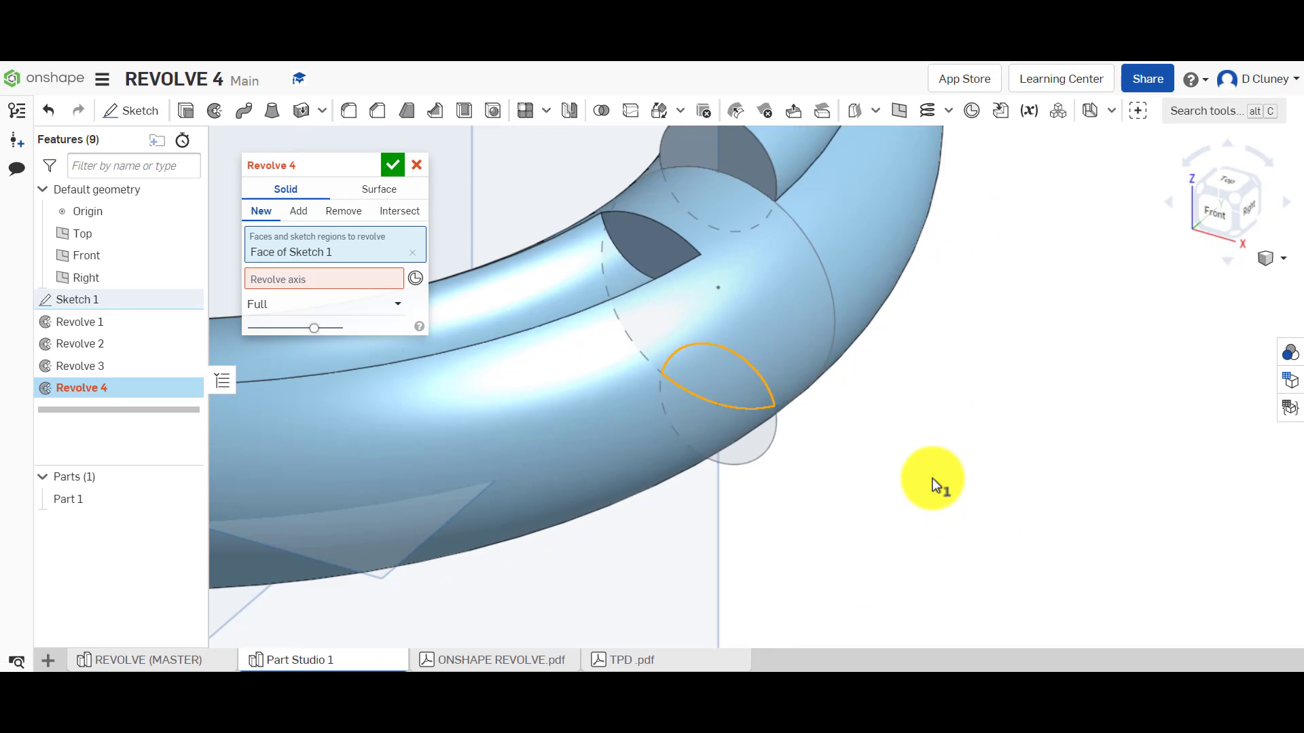
pyautogui.scroll(-3, 933, 486)
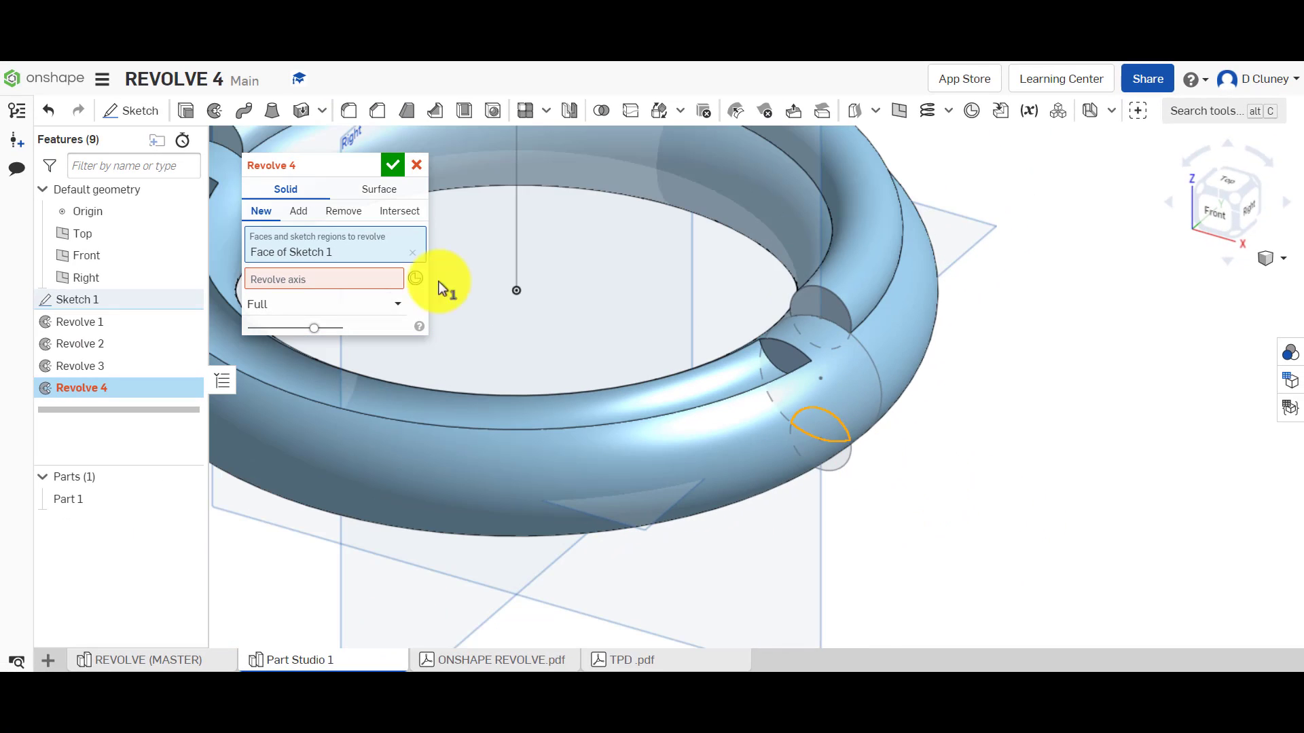
# Use the vertical sketch line as Revolve 4's axis and set it to Remove
pyautogui.click(342, 283)
pyautogui.click(515, 257)
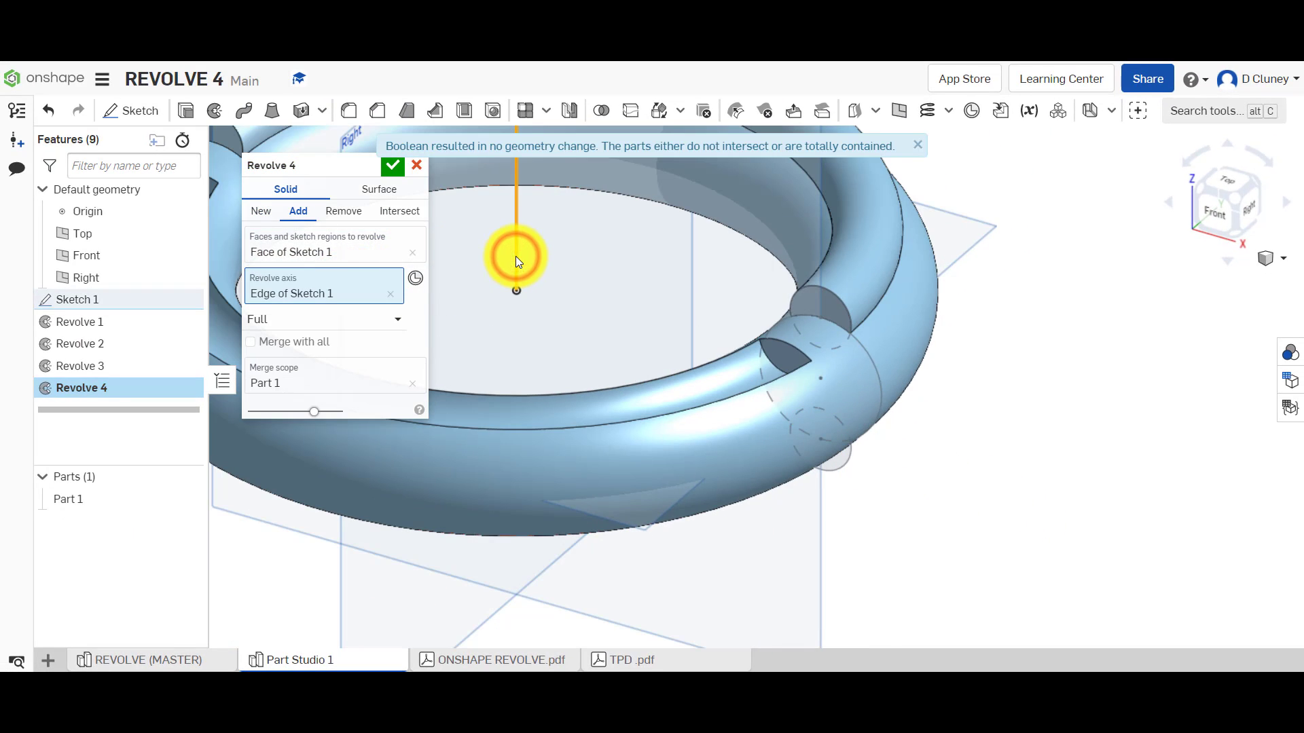
pyautogui.click(344, 212)
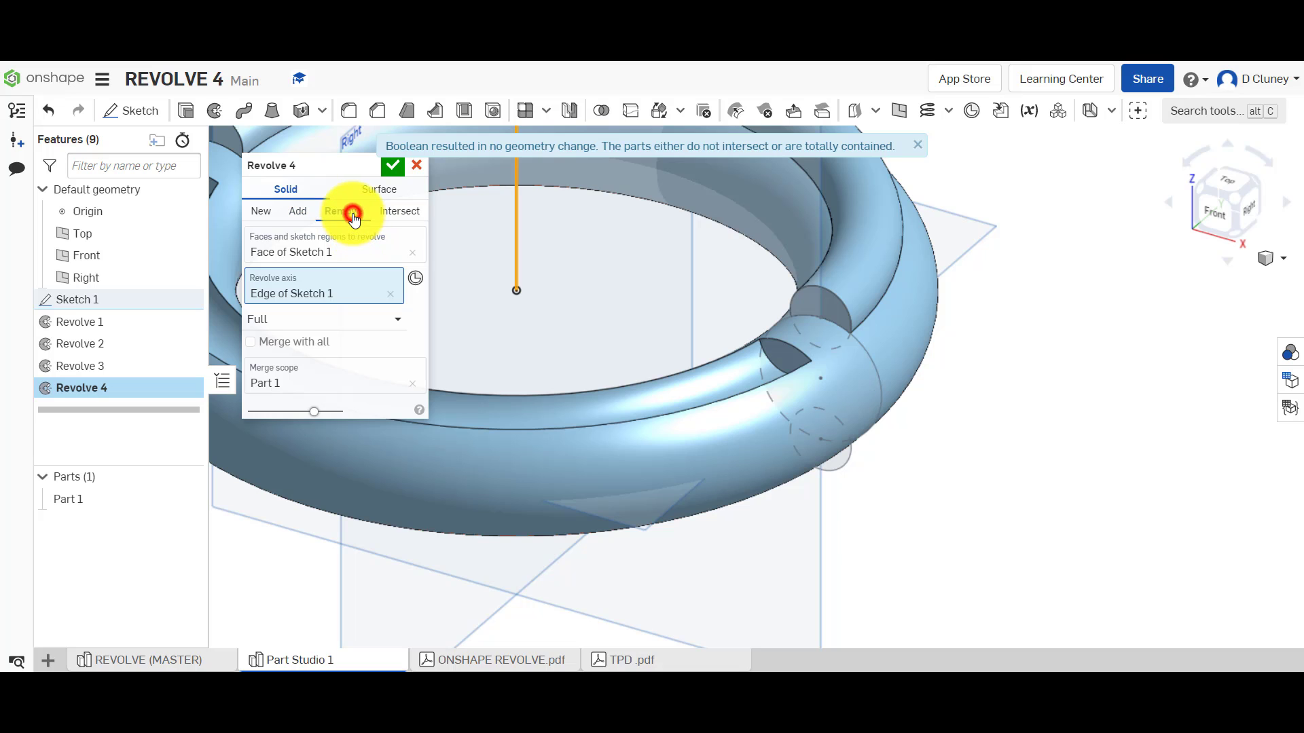
pyautogui.scroll(3, 849, 498)
pyautogui.scroll(-5, 849, 497)
pyautogui.moveTo(853, 495); pyautogui.dragTo(808, 338, button='right')
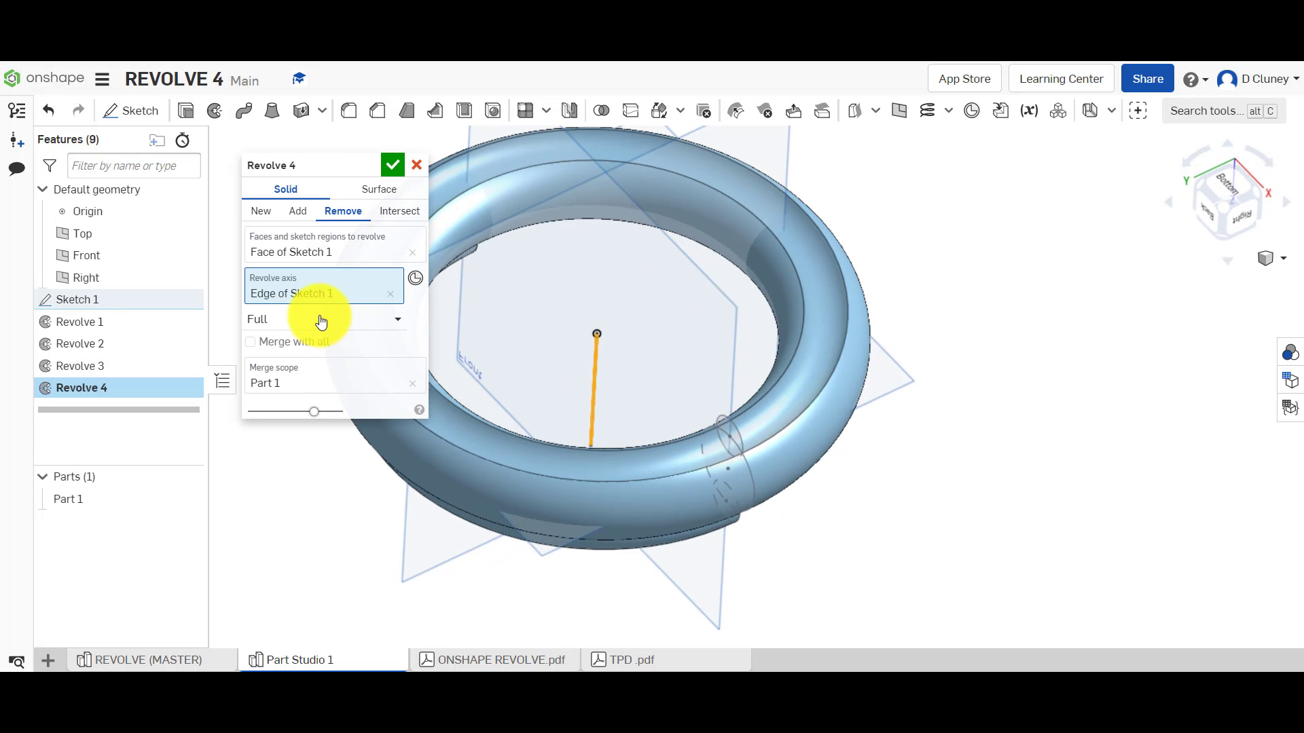
# Make Revolve 4 a Symmetric cut with a 180° angle and commit it
pyautogui.click(318, 316)
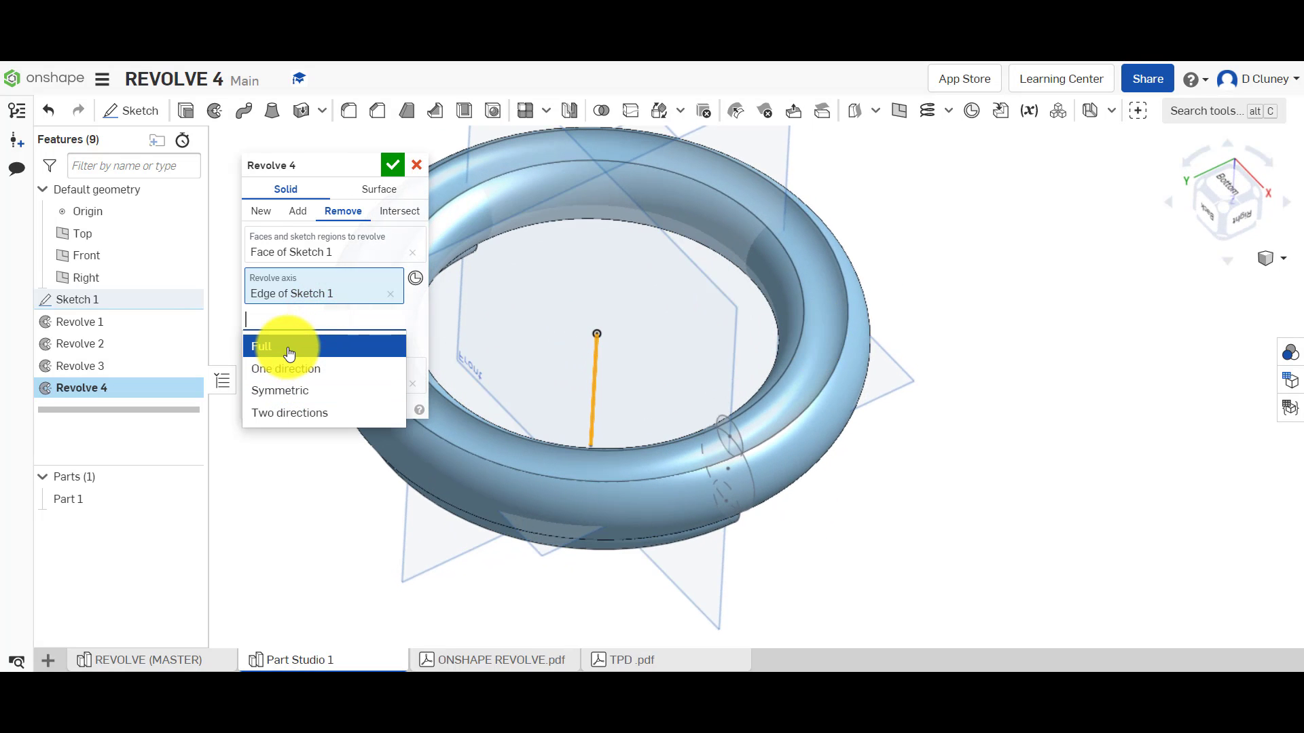
pyautogui.click(290, 400)
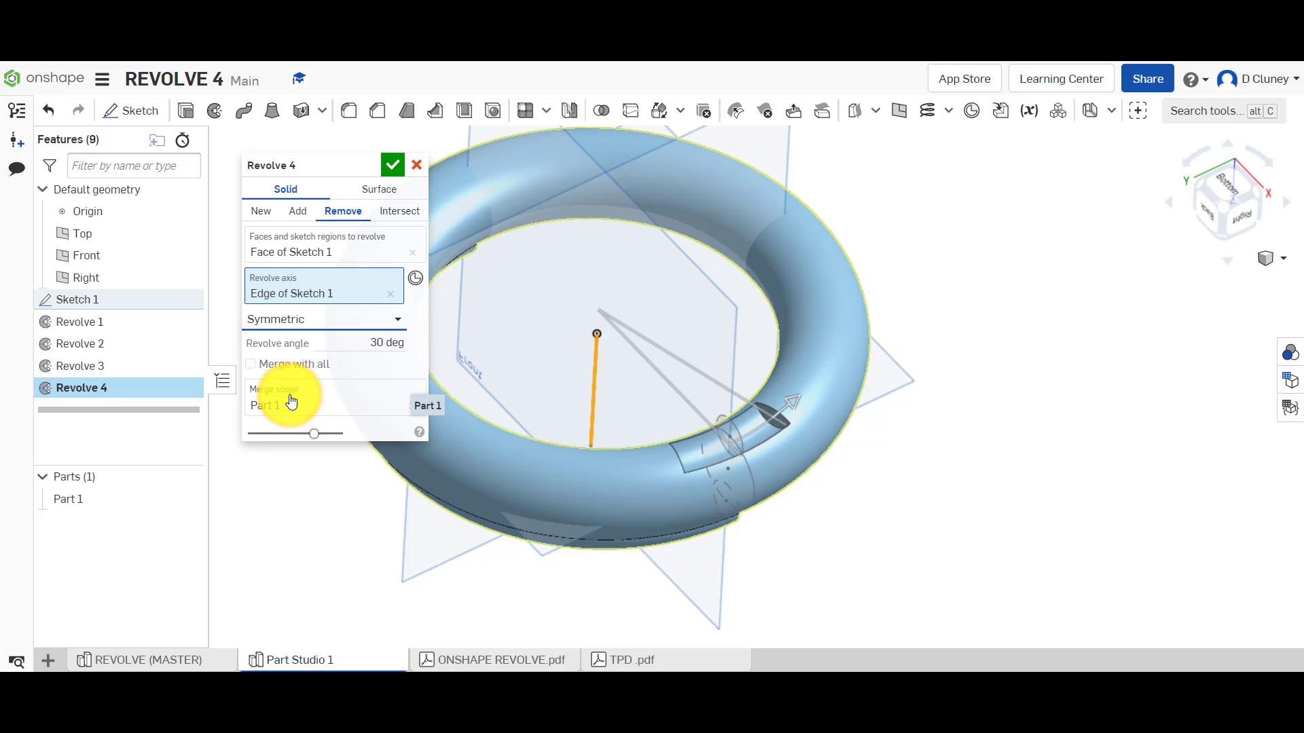
pyautogui.click(371, 342)
pyautogui.write('18')
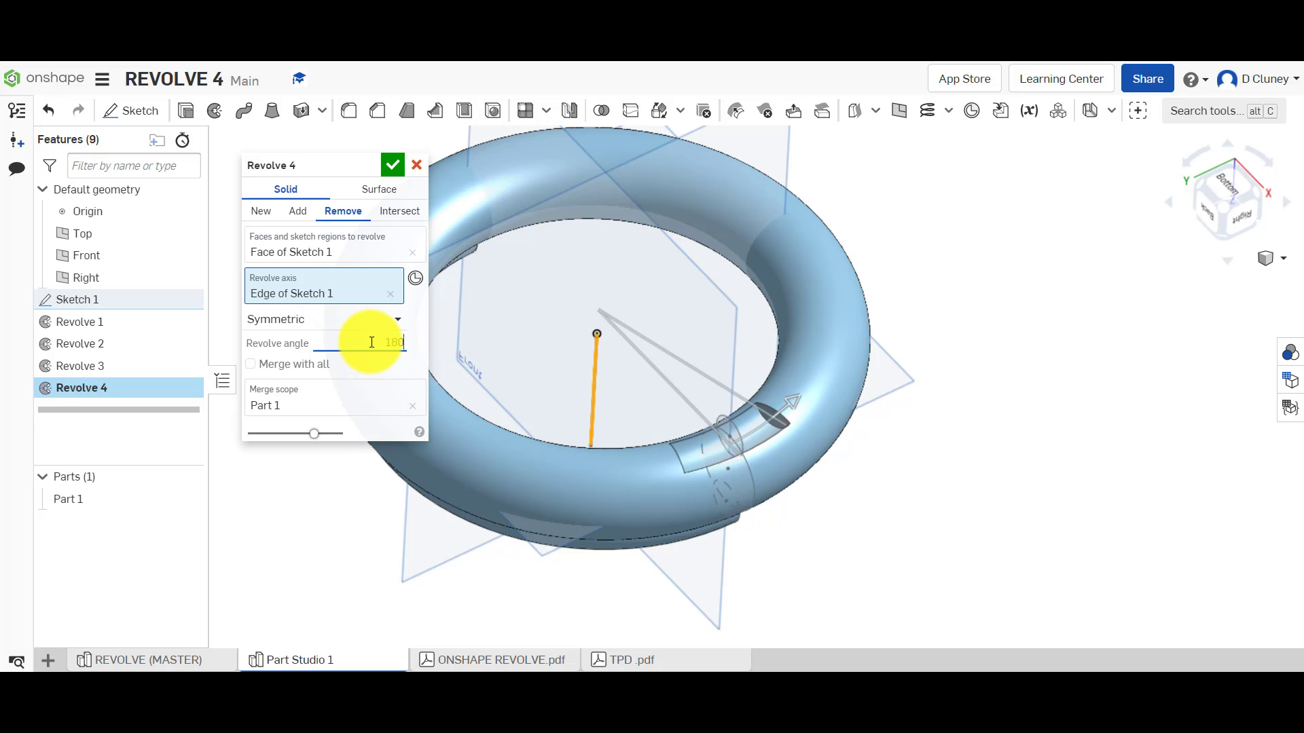
pyautogui.write('0')
pyautogui.press('Return')
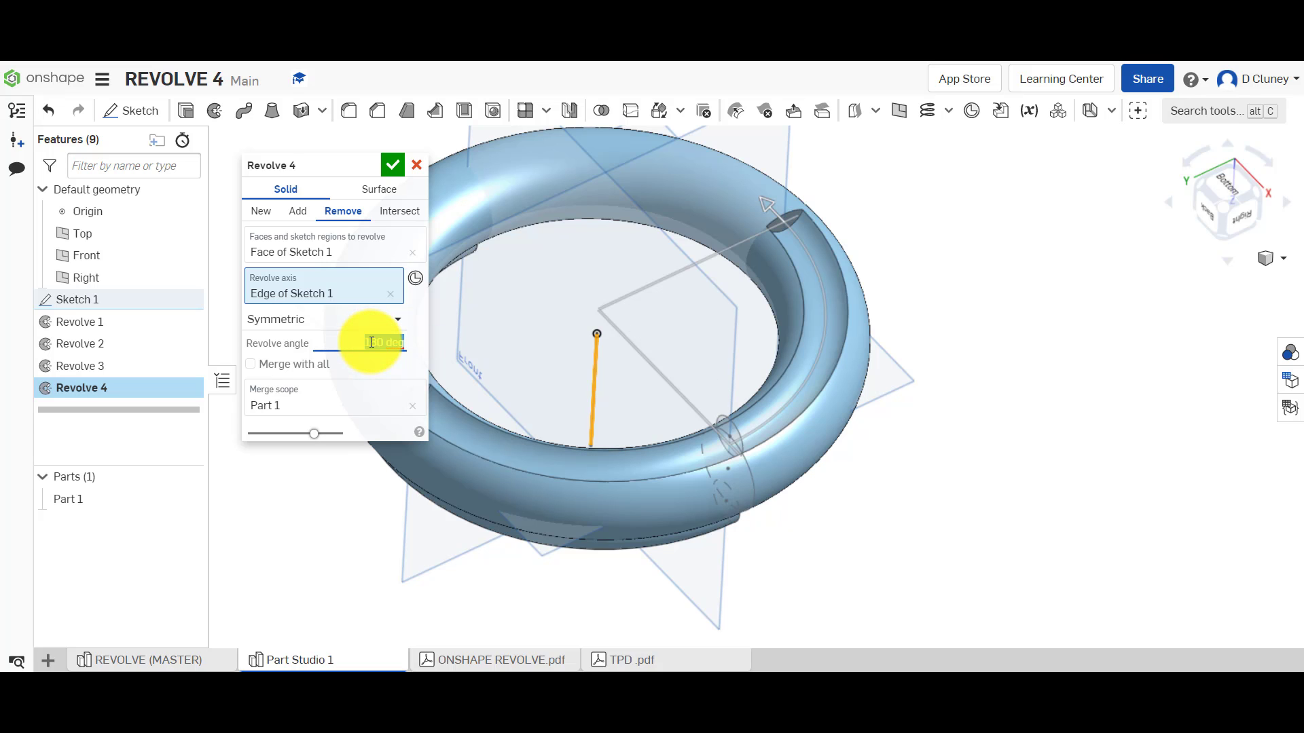
pyautogui.click(1229, 189)
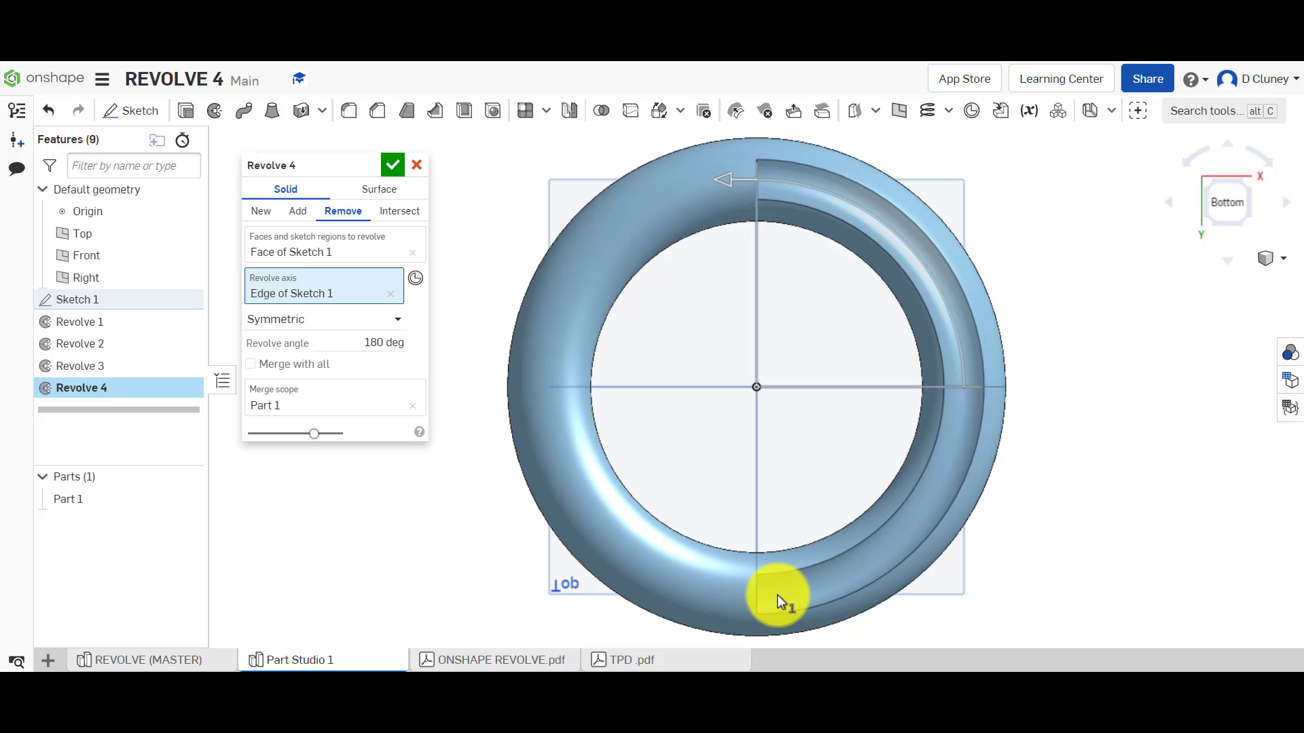
pyautogui.click(394, 343)
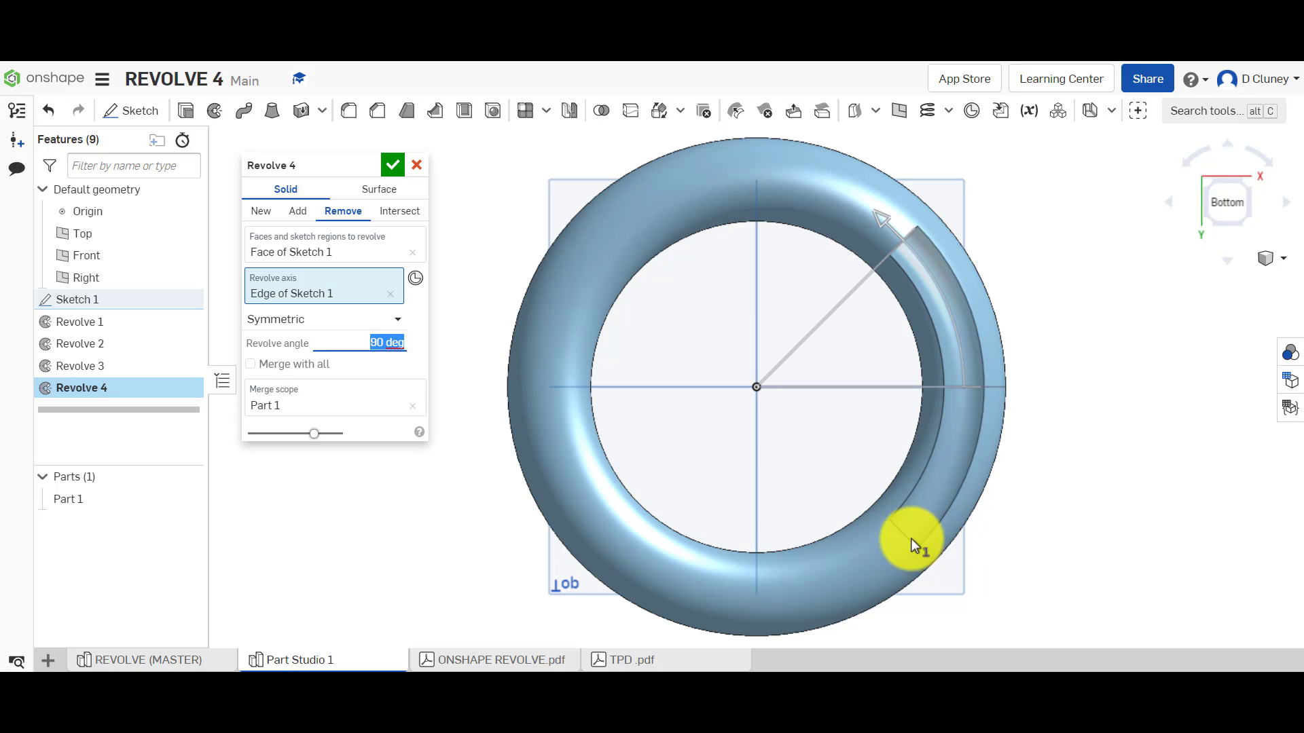
pyautogui.write('180')
pyautogui.press('Return')
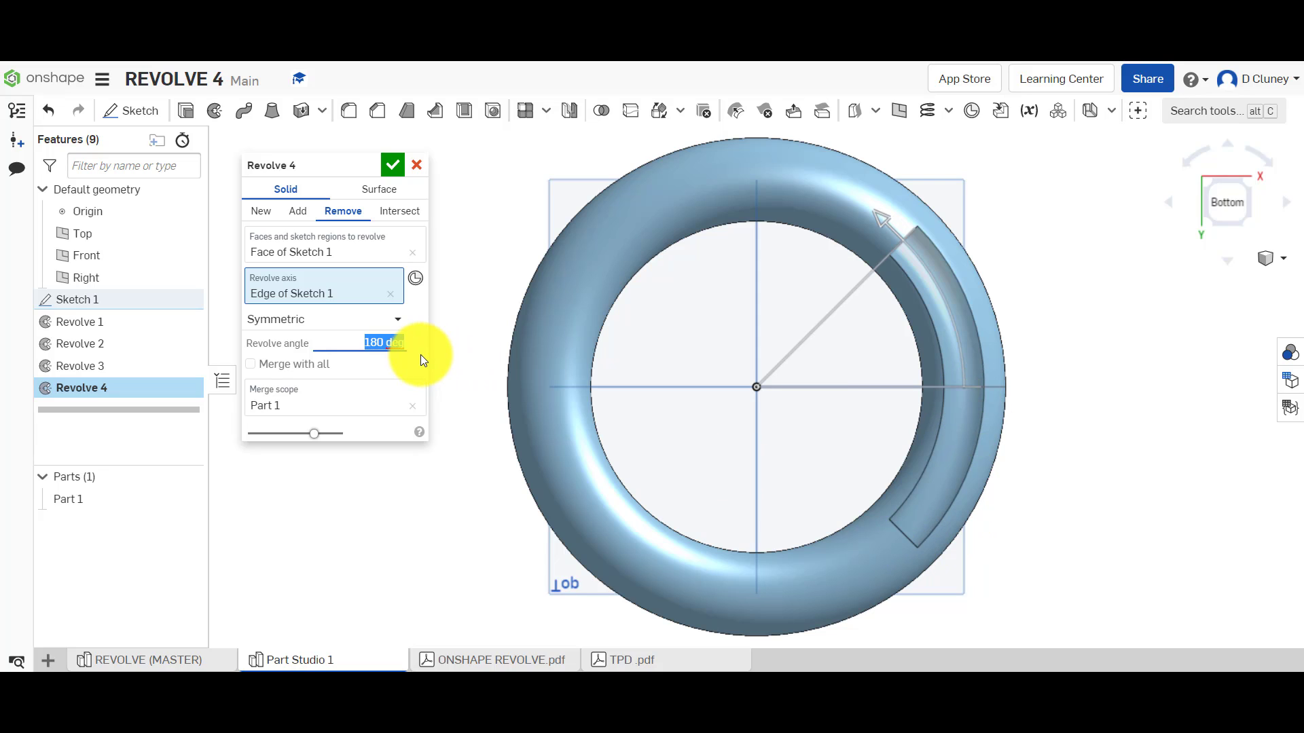
pyautogui.click(393, 170)
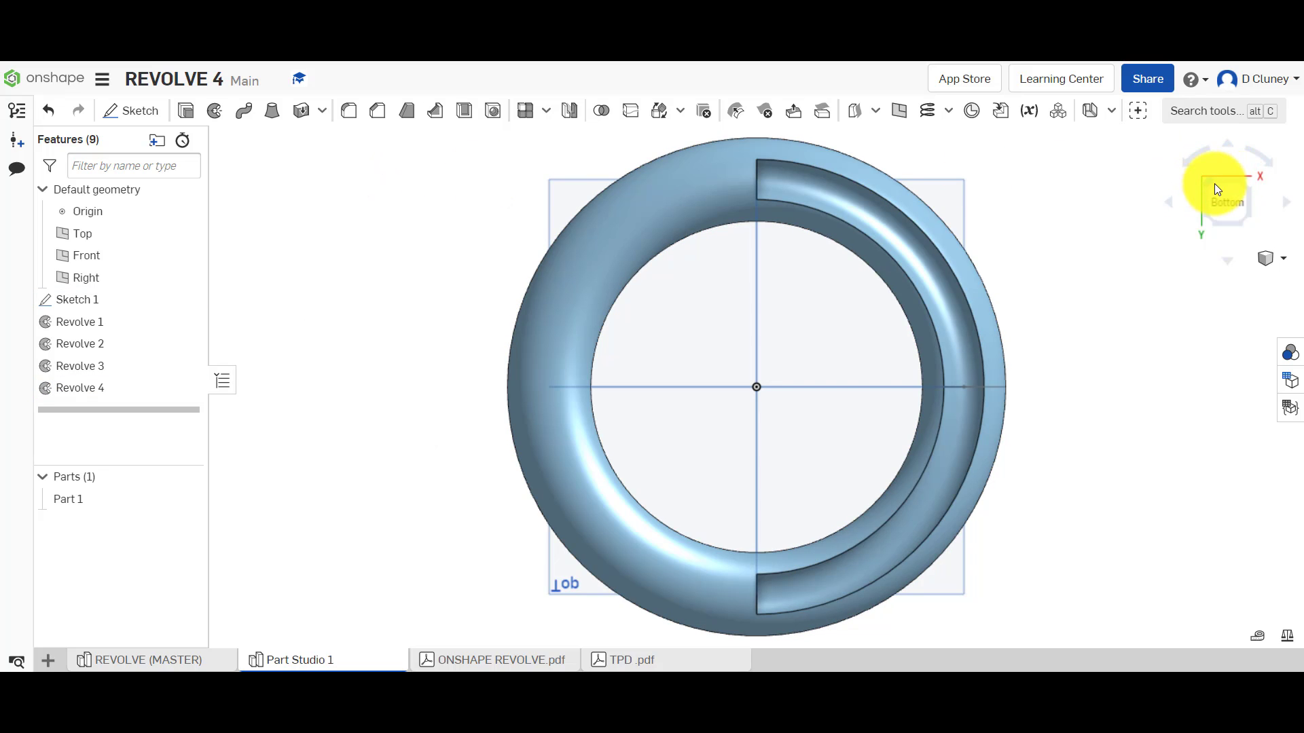
pyautogui.click(1254, 186)
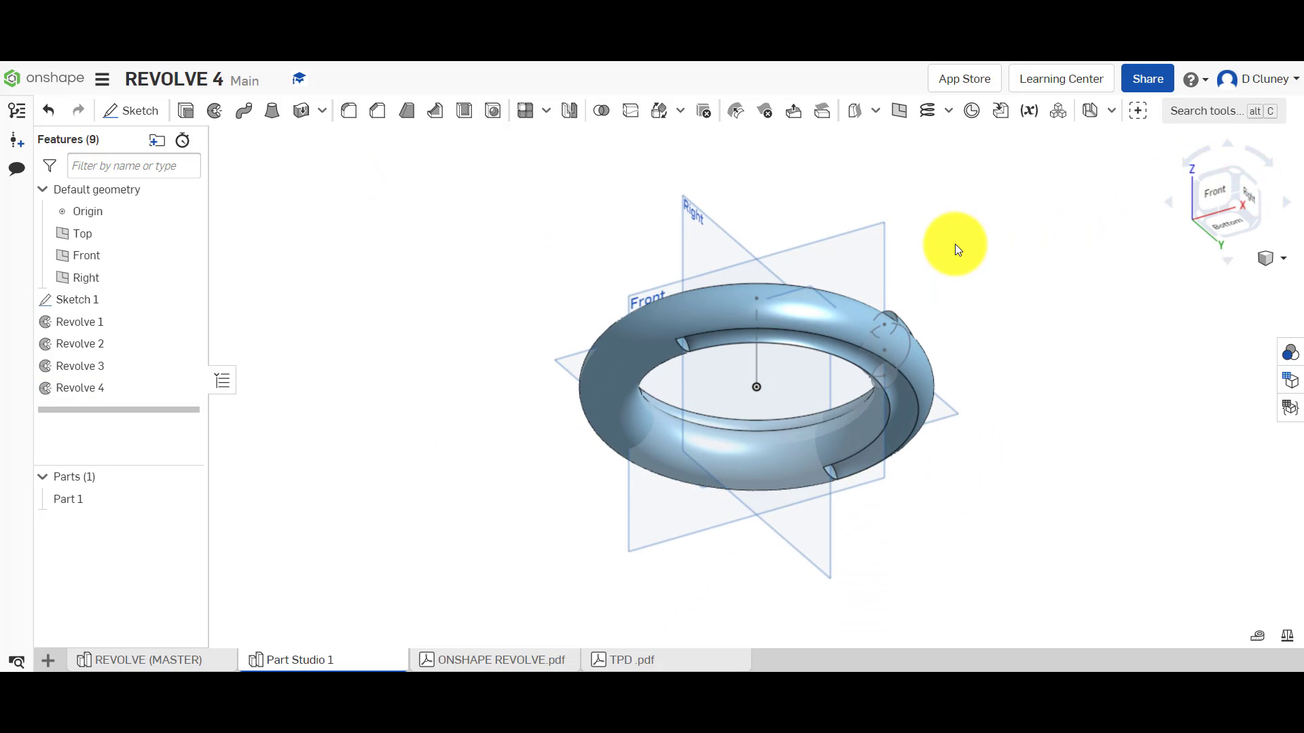
pyautogui.click(957, 242)
pyautogui.moveTo(998, 292); pyautogui.dragTo(914, 316, button='right')
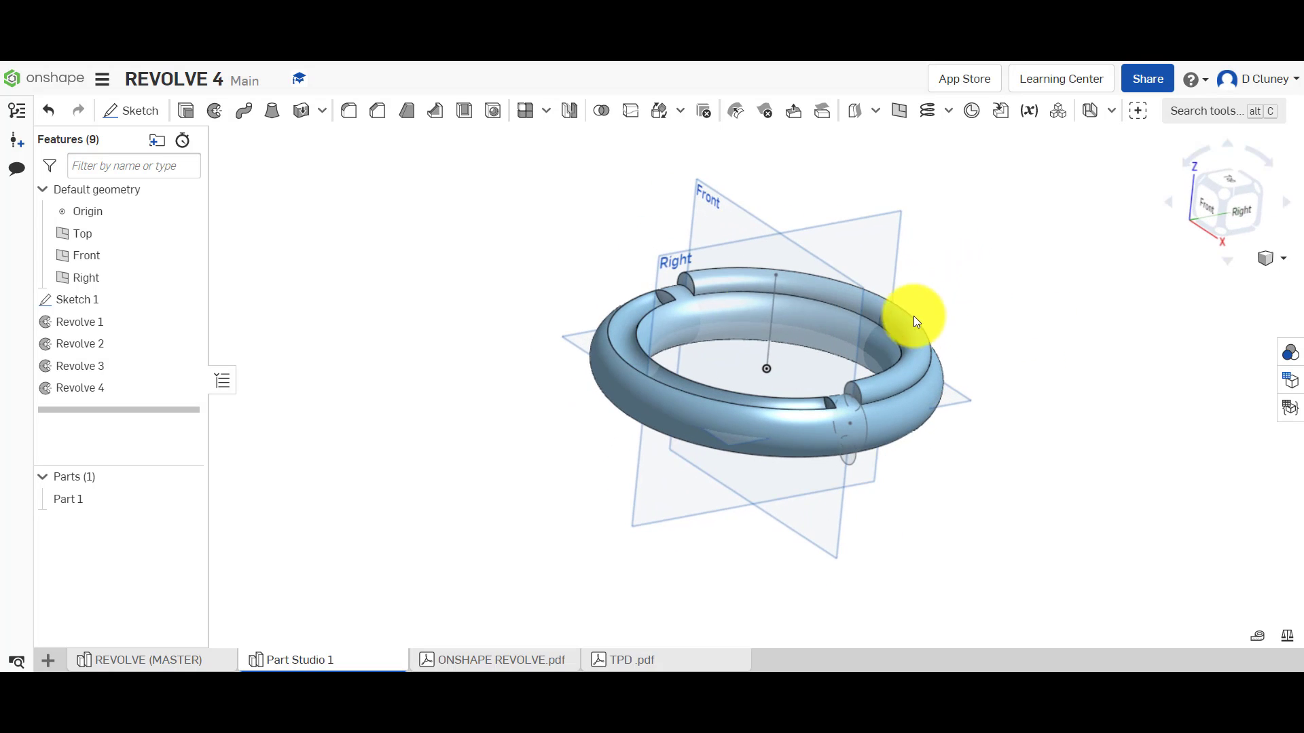
pyautogui.click(106, 324)
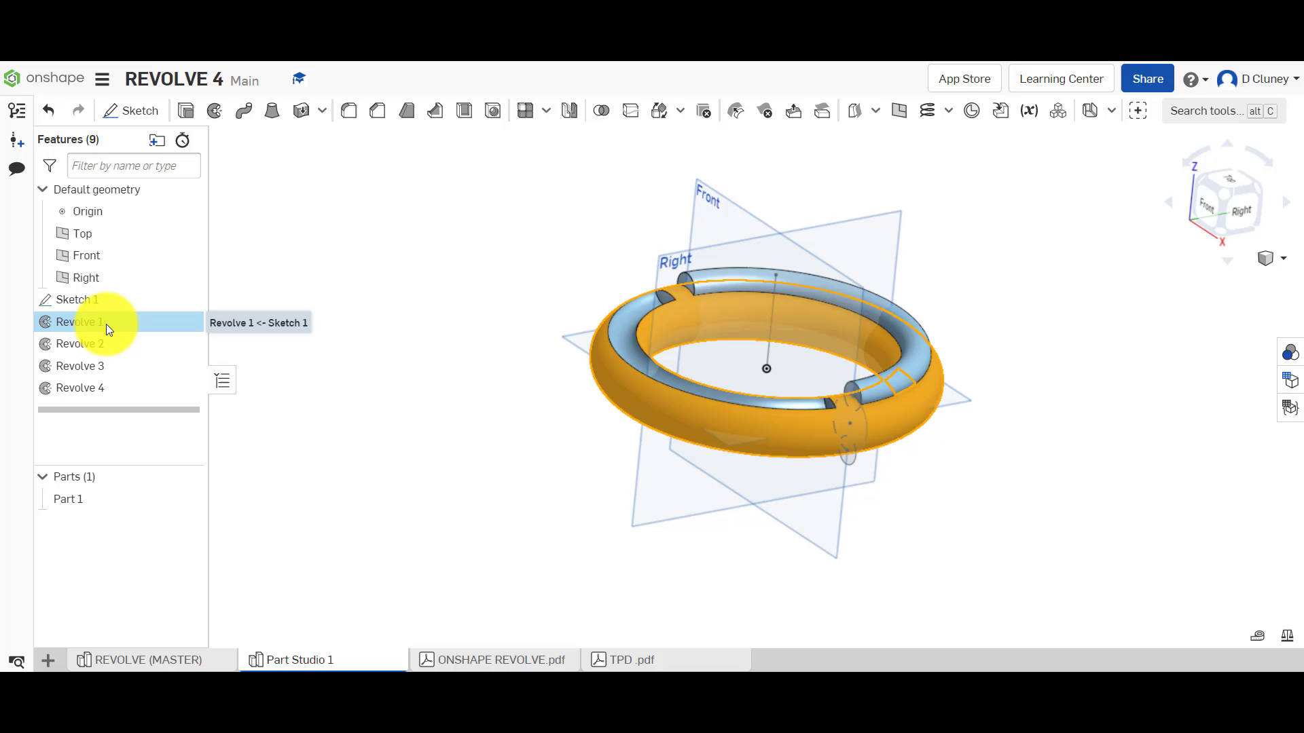
pyautogui.click(300, 362)
pyautogui.click(106, 342)
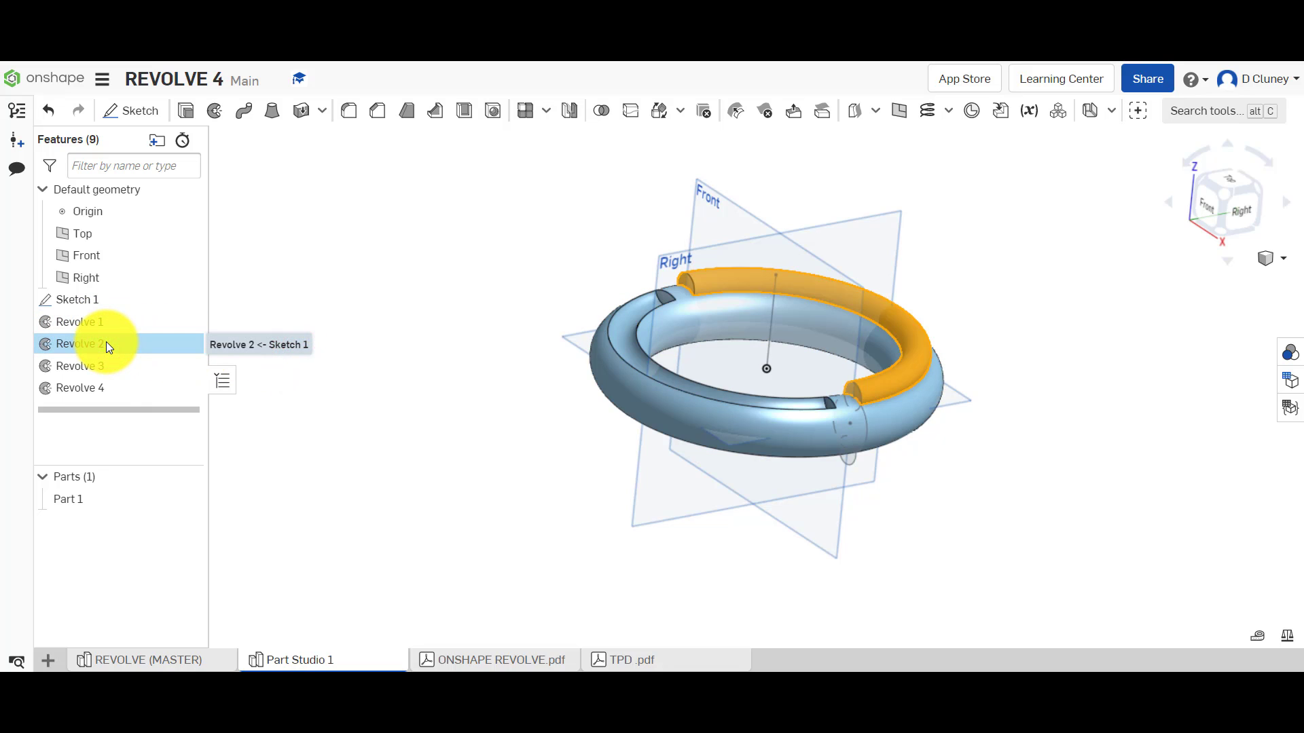
pyautogui.keyDown('shift'); pyautogui.click(101, 366); pyautogui.keyUp('shift')
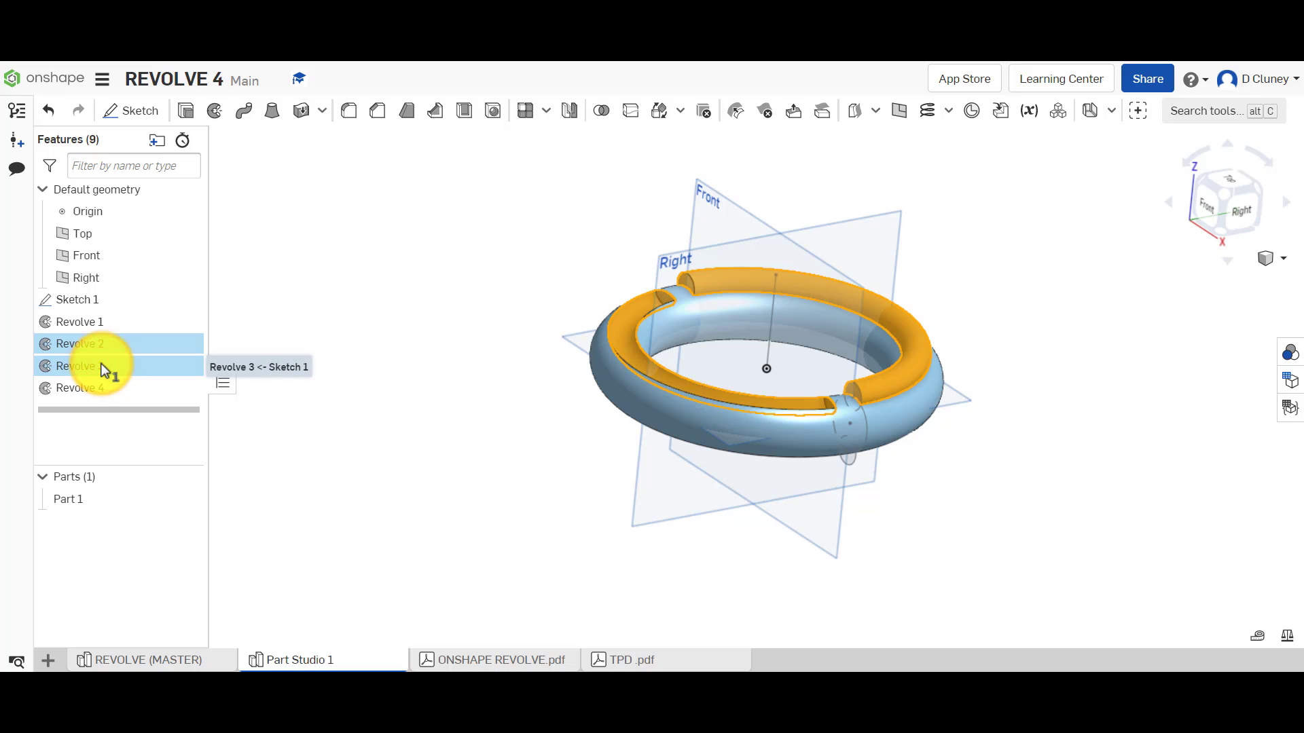
pyautogui.click(340, 291)
pyautogui.click(100, 364)
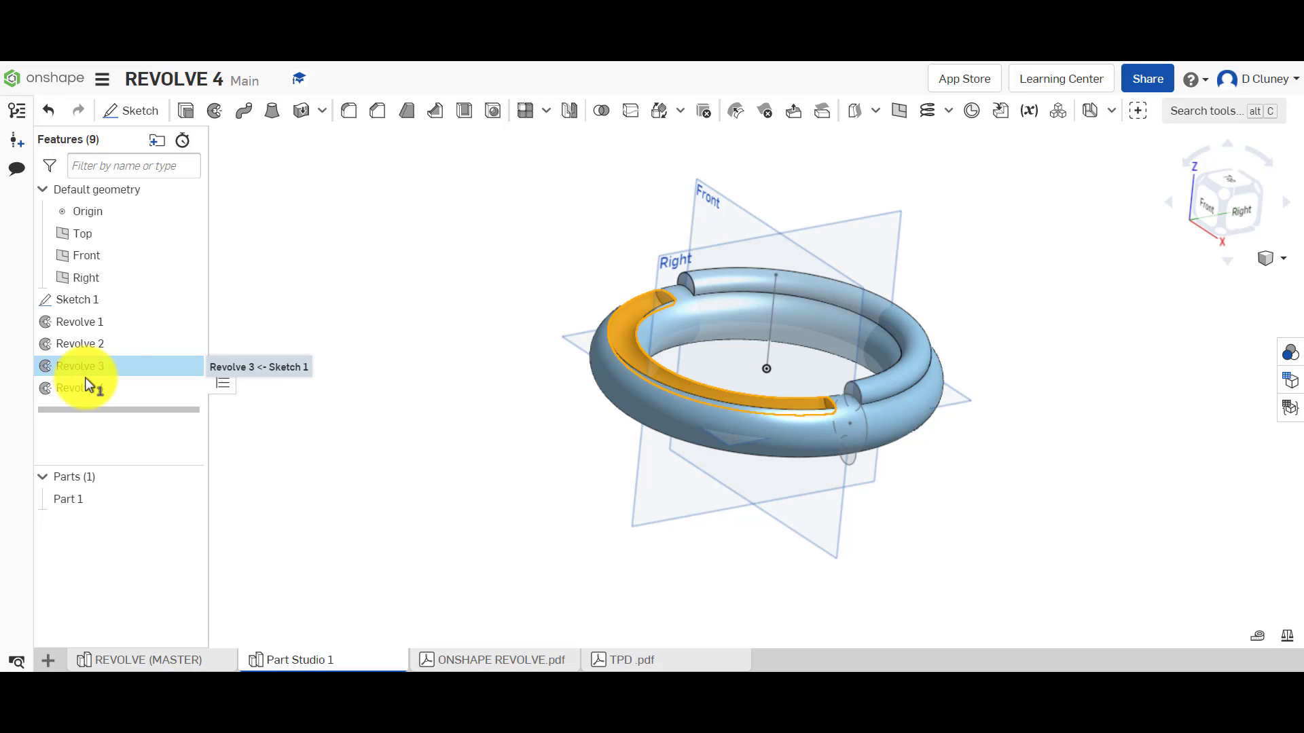
pyautogui.keyDown('shift'); pyautogui.click(93, 386); pyautogui.keyUp('shift')
pyautogui.click(356, 482)
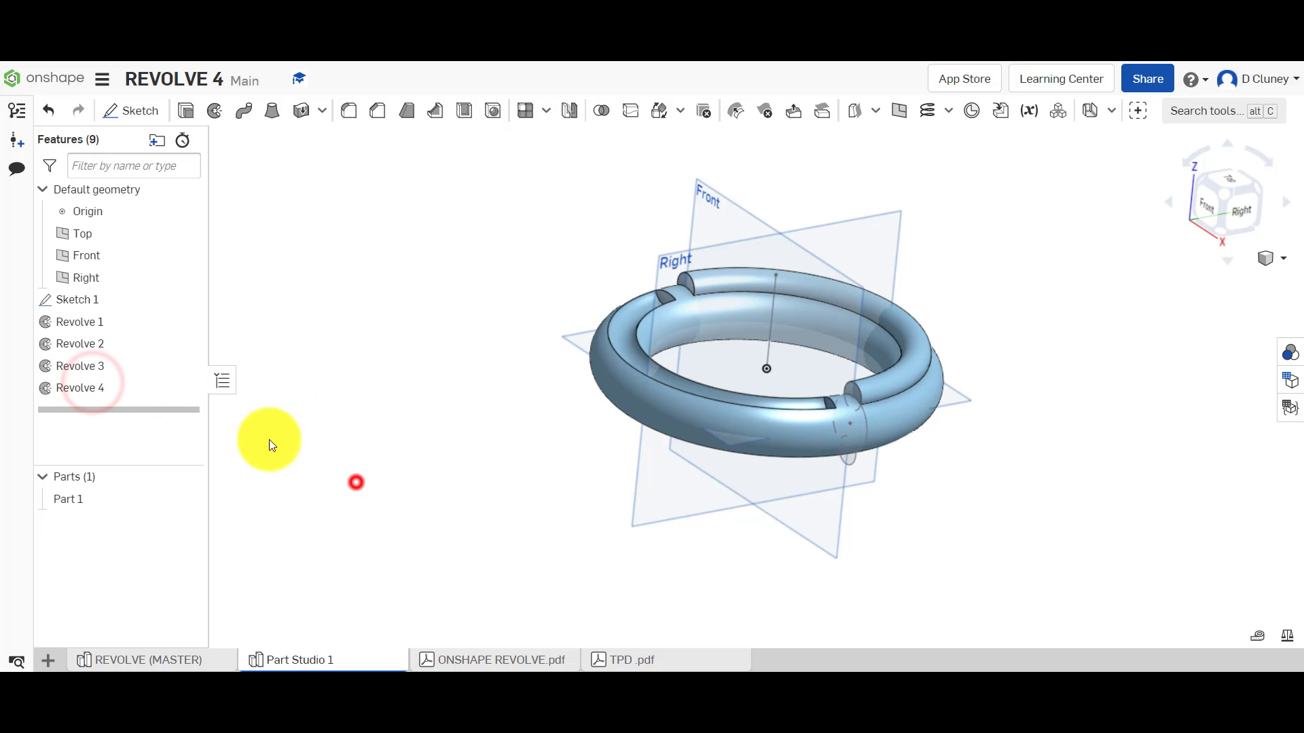
pyautogui.click(122, 388)
pyautogui.moveTo(388, 433); pyautogui.dragTo(406, 269, button='right')
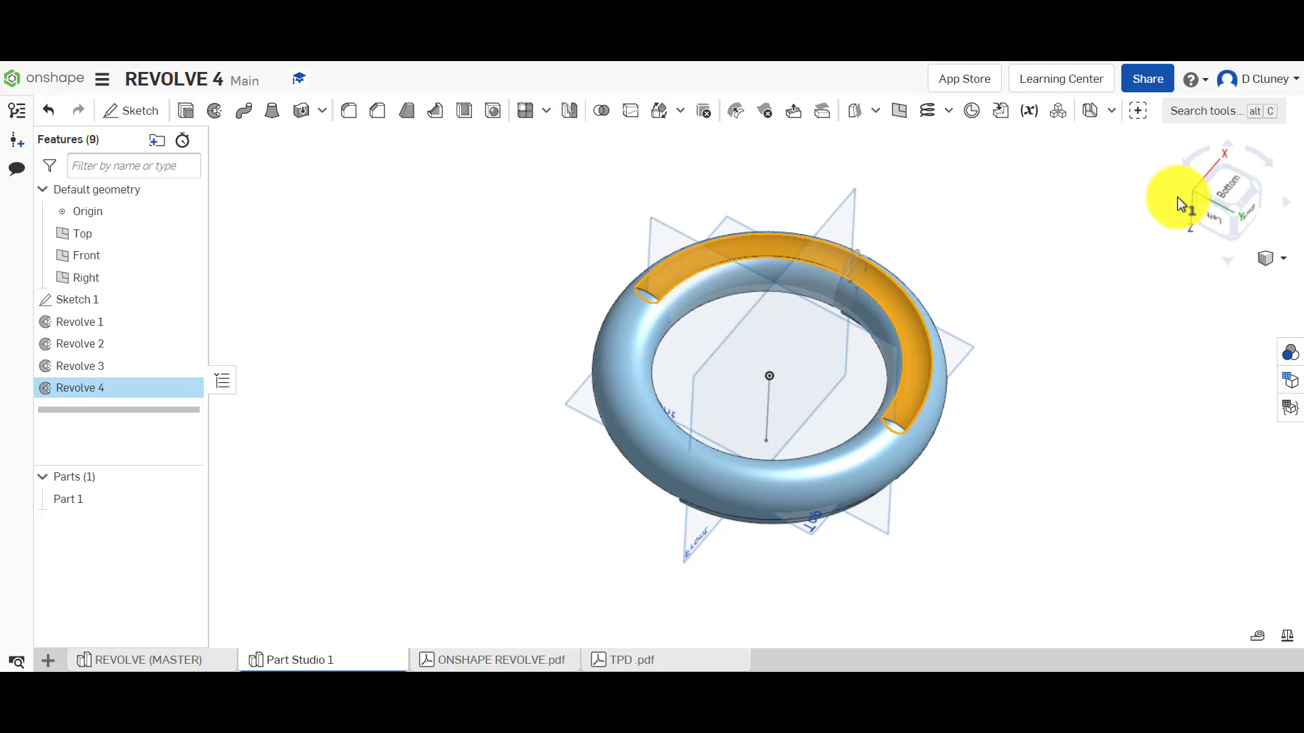
pyautogui.moveTo(1098, 211); pyautogui.dragTo(1066, 354, button='right')
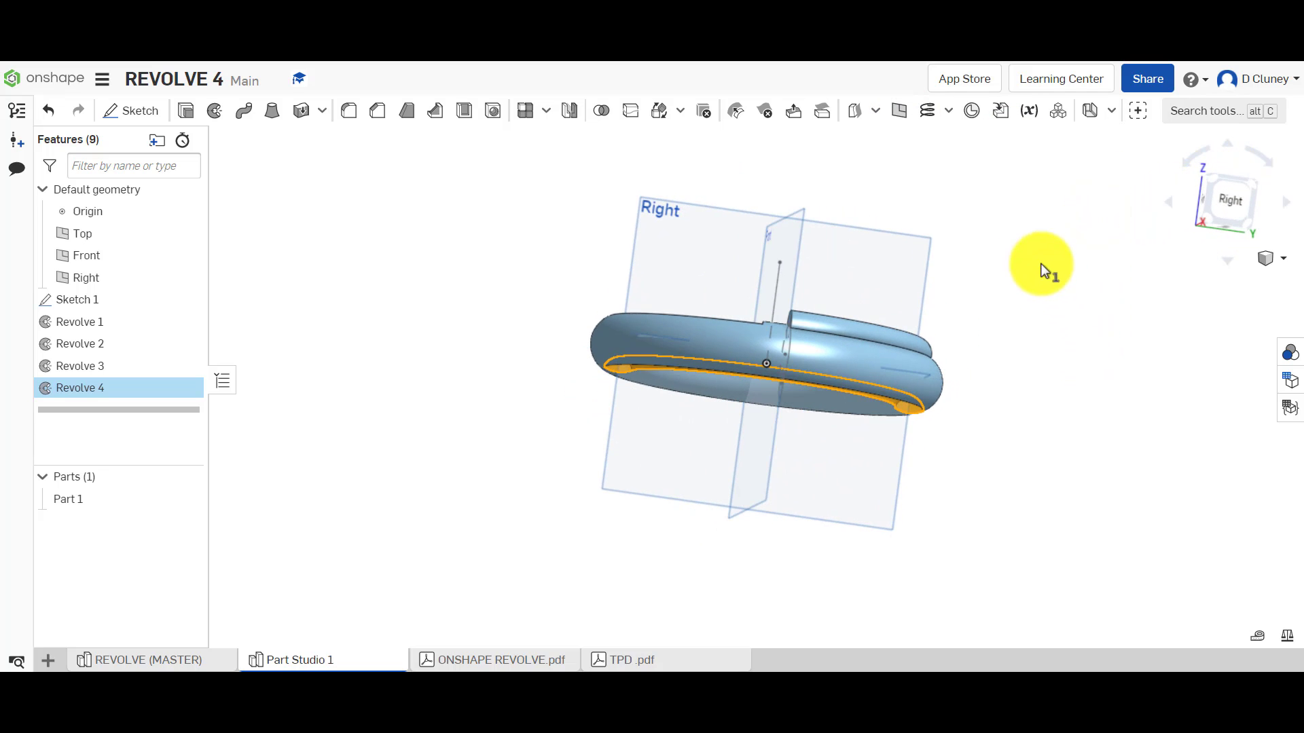
pyautogui.moveTo(1033, 251); pyautogui.dragTo(1053, 306, button='right')
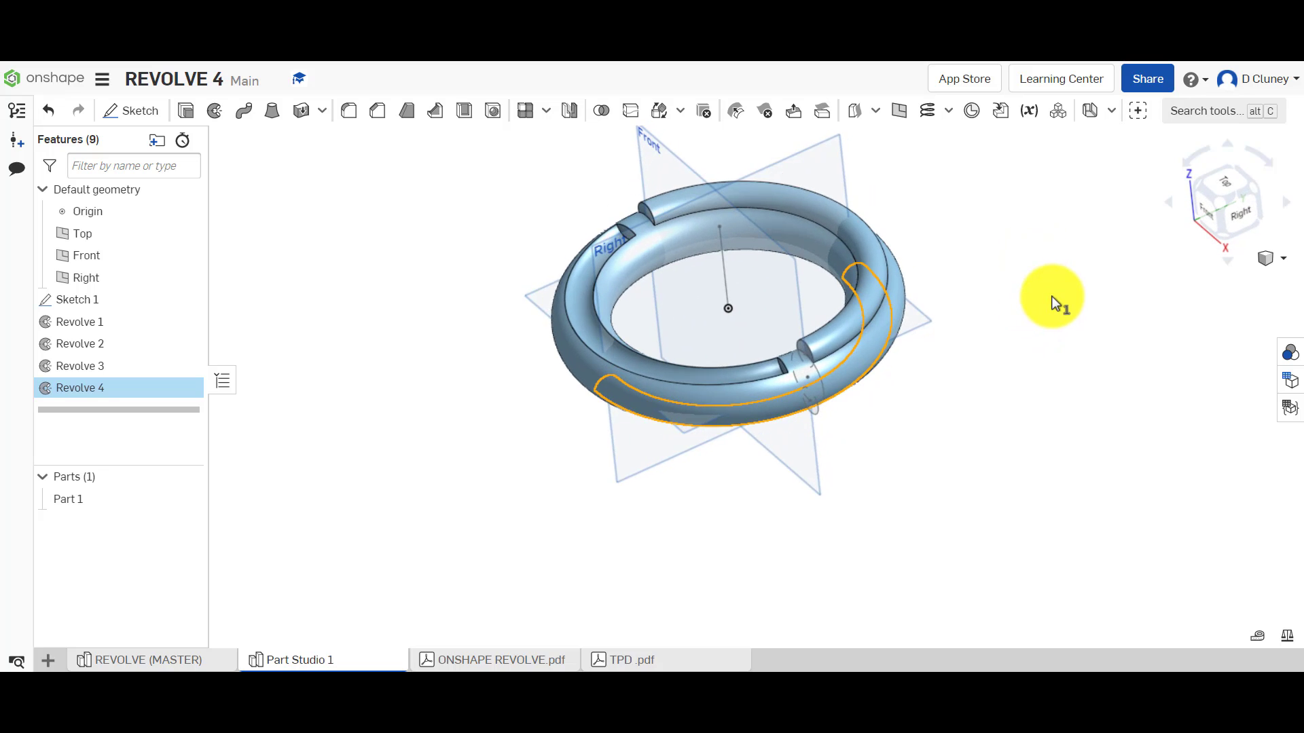
pyautogui.scroll(-2, 1053, 299)
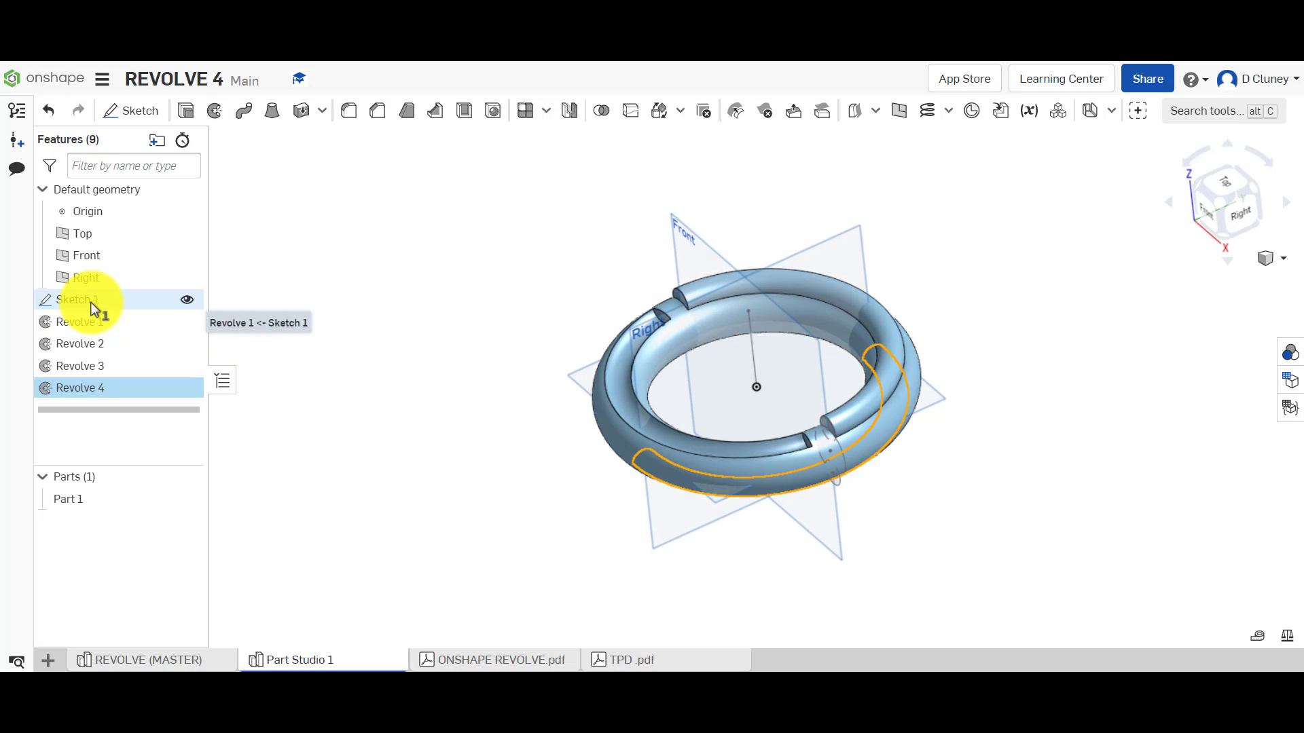